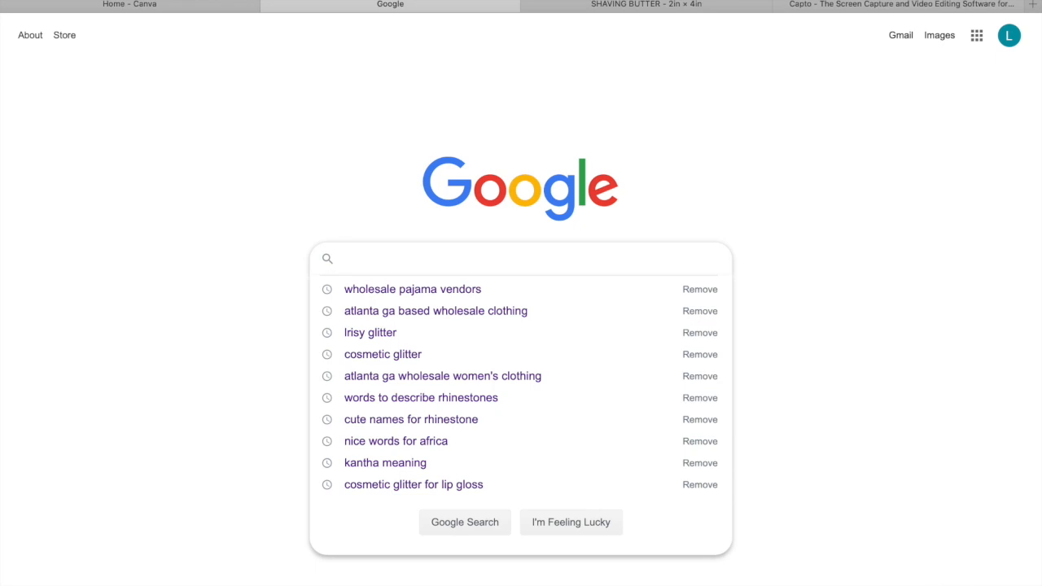
# Search Google Images for "fenty beauty" and open the sponsored Sephora listing for the Gloss Bomb lip gloss to view its label
pyautogui.write('S')
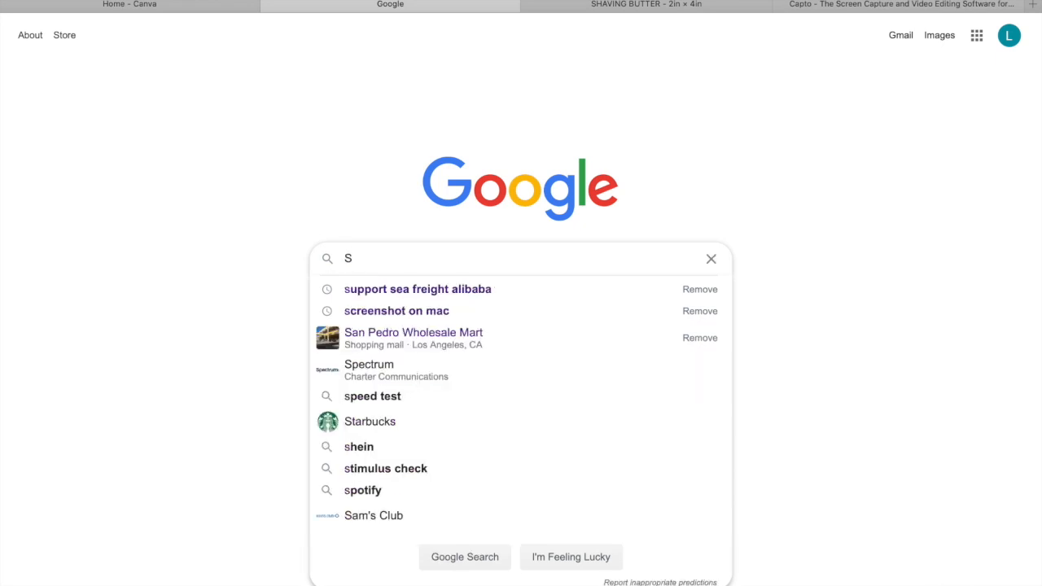
pyautogui.press('BackSpace')
pyautogui.write('FENTI')
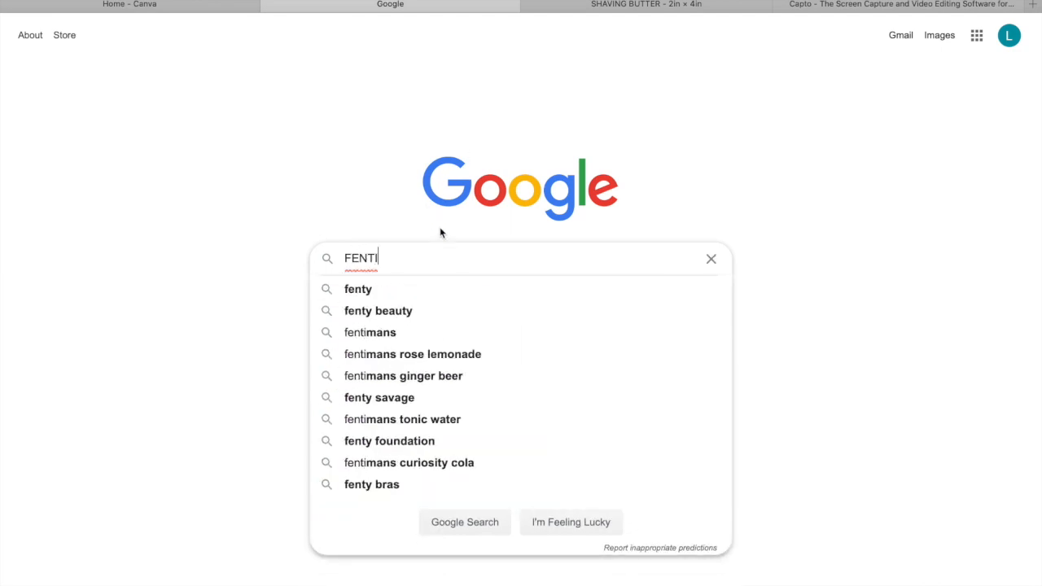
pyautogui.click(382, 314)
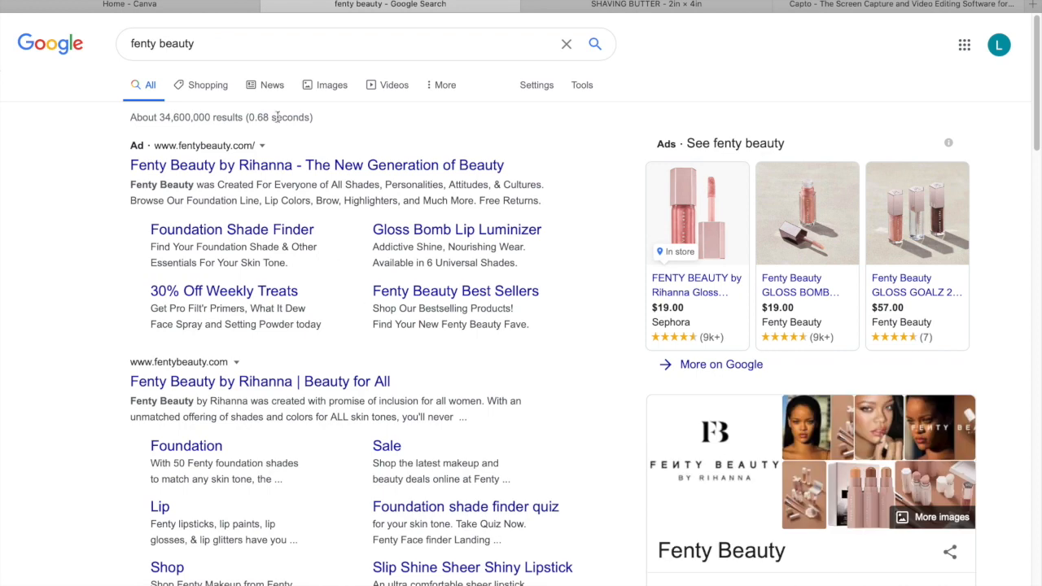
pyautogui.click(330, 89)
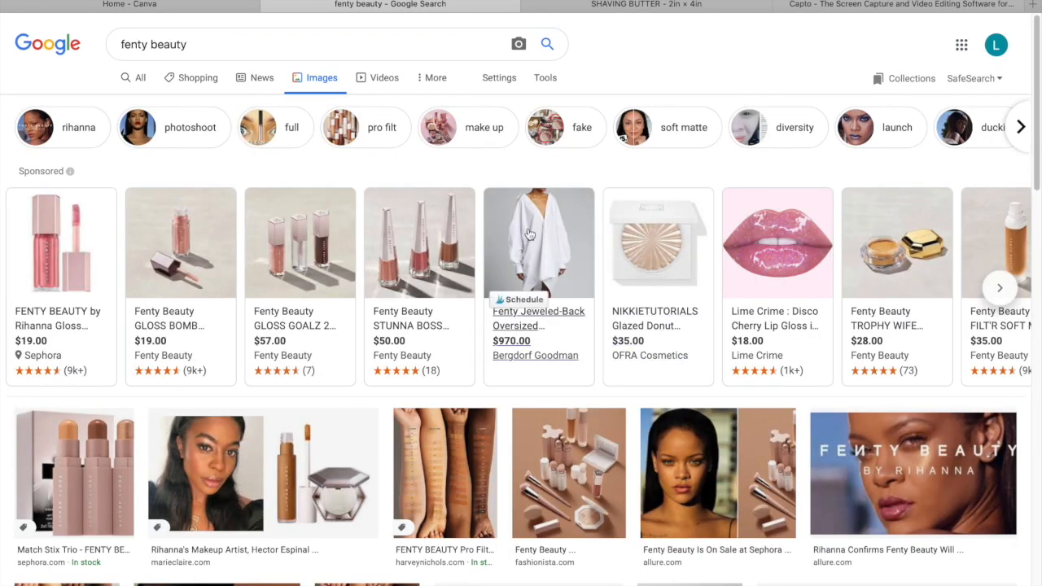
pyautogui.click(91, 245)
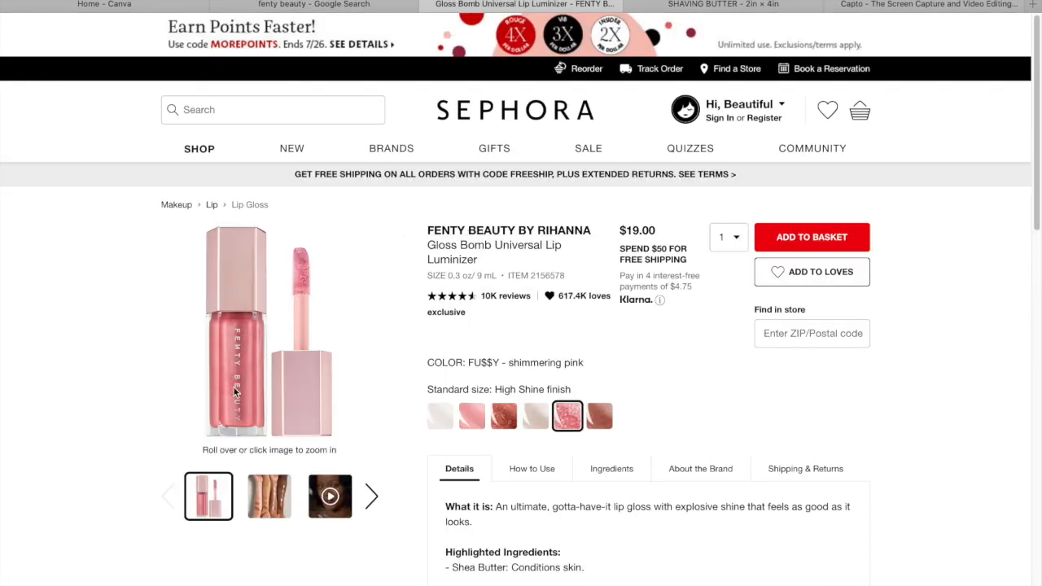
pyautogui.moveTo(234, 406)
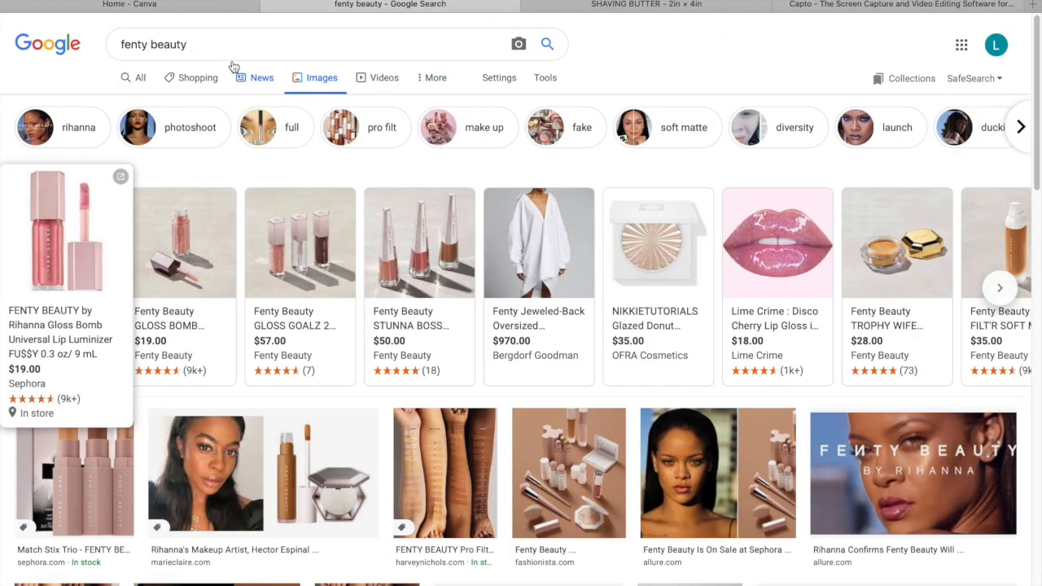
# Return to the image results and search for "hair care products" instead
pyautogui.click(233, 44)
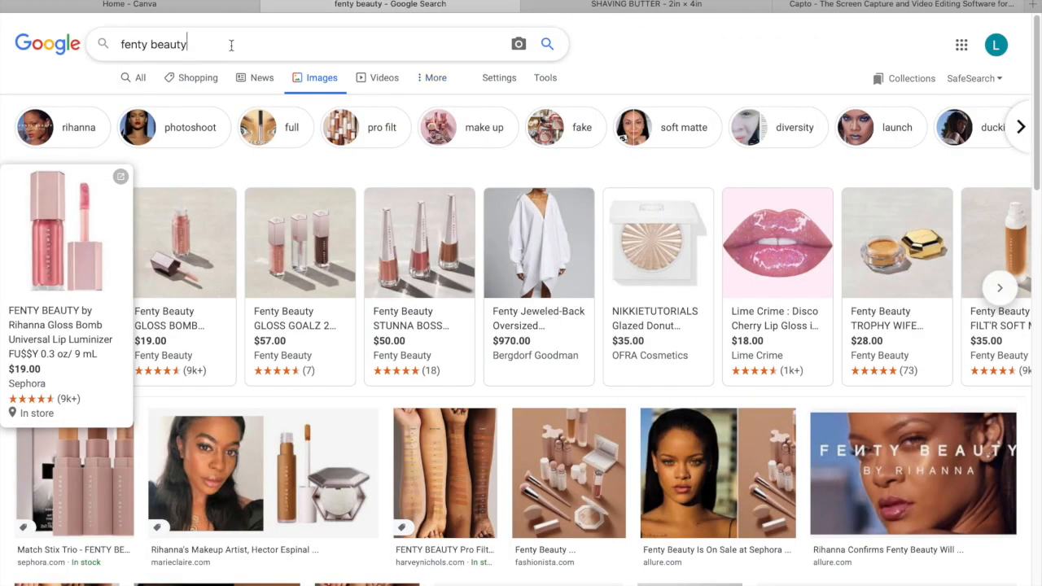
pyautogui.moveTo(233, 44); pyautogui.dragTo(37, 44)
pyautogui.write('HAIR CARE P')
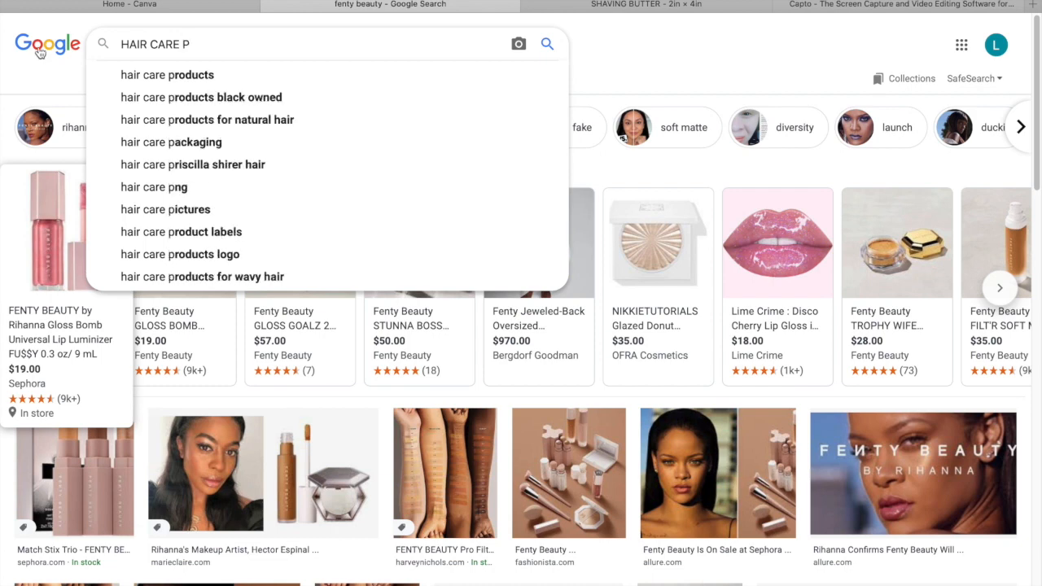
pyautogui.click(135, 75)
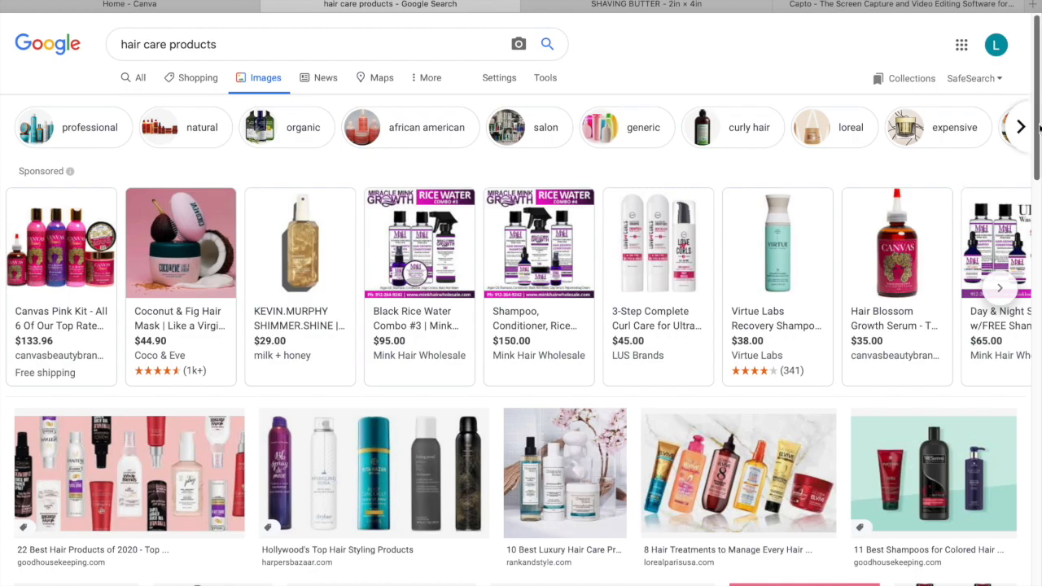
# Examine hair care label examples in the Day & Night Serum listing, declining its notifications, and in the Walgreens and Allure image previews
pyautogui.scroll(-3, 955, 184)
pyautogui.click(1009, 108)
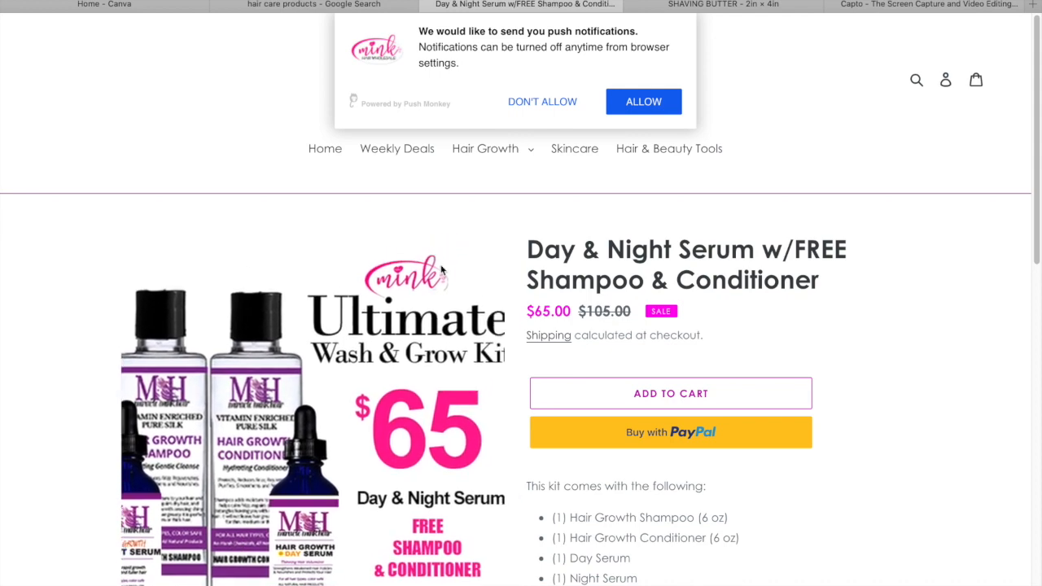
pyautogui.click(549, 103)
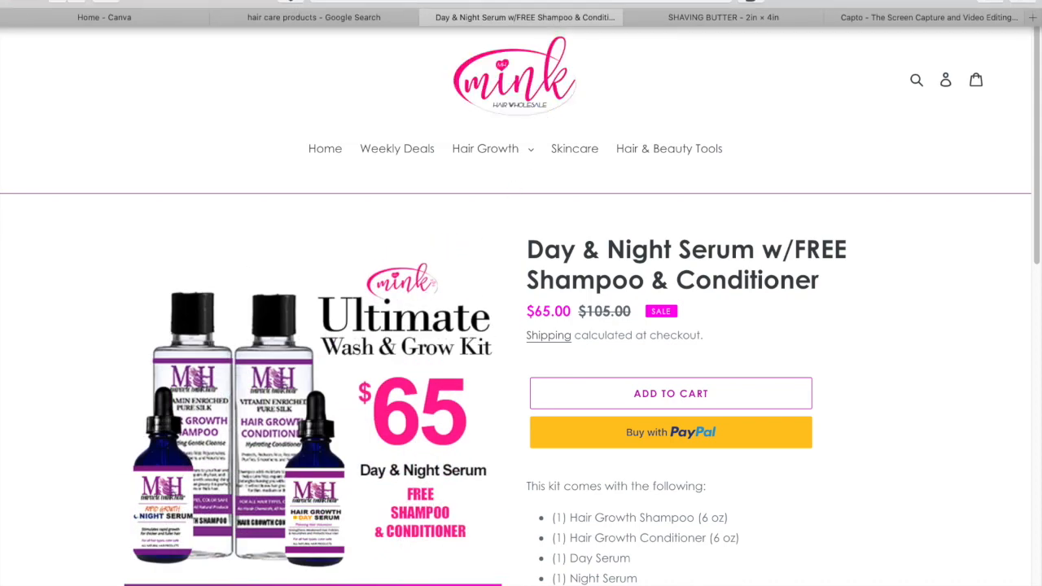
pyautogui.click(65, 5)
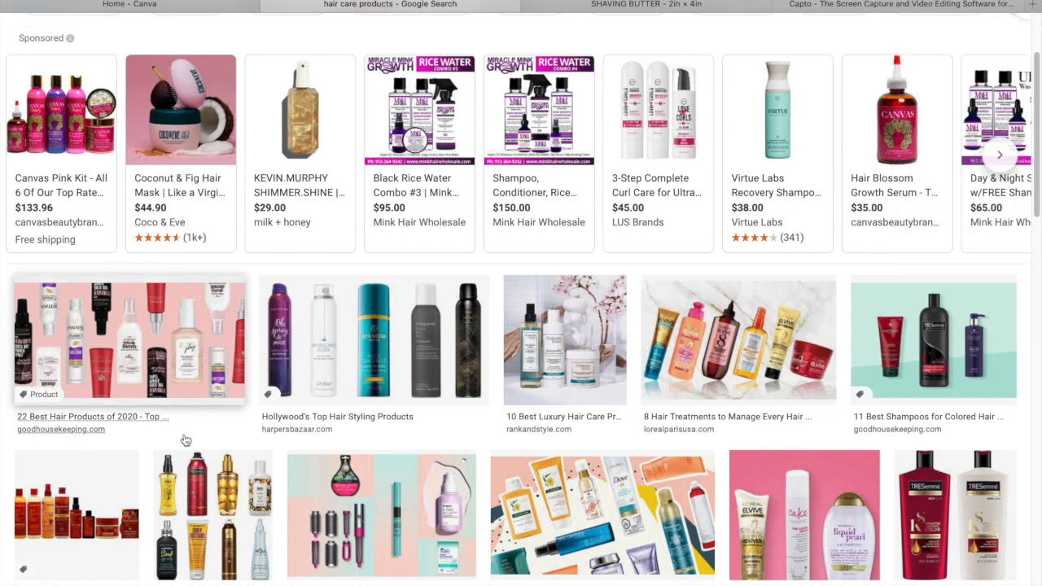
pyautogui.click(807, 513)
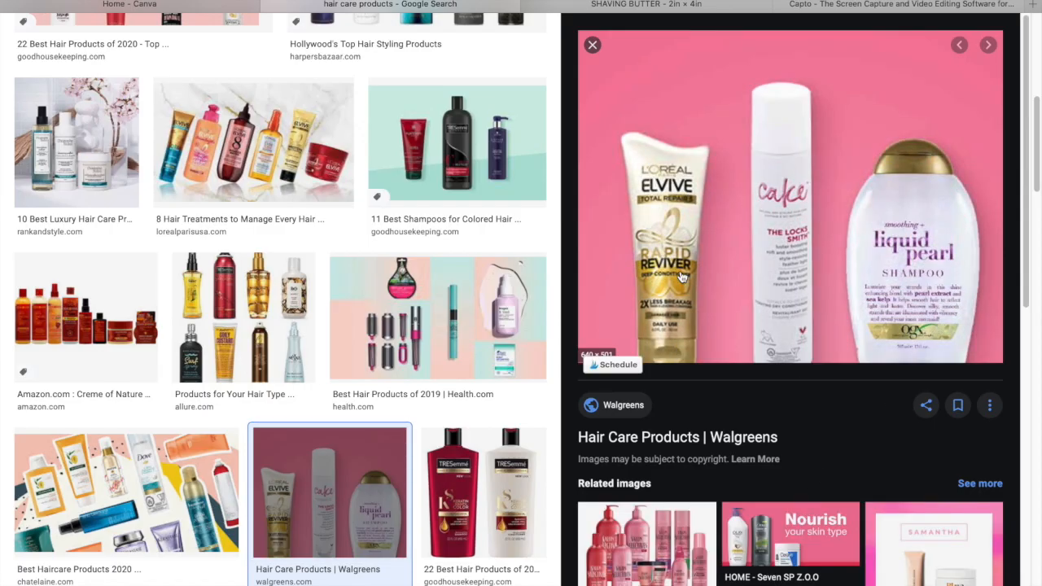
pyautogui.click(244, 317)
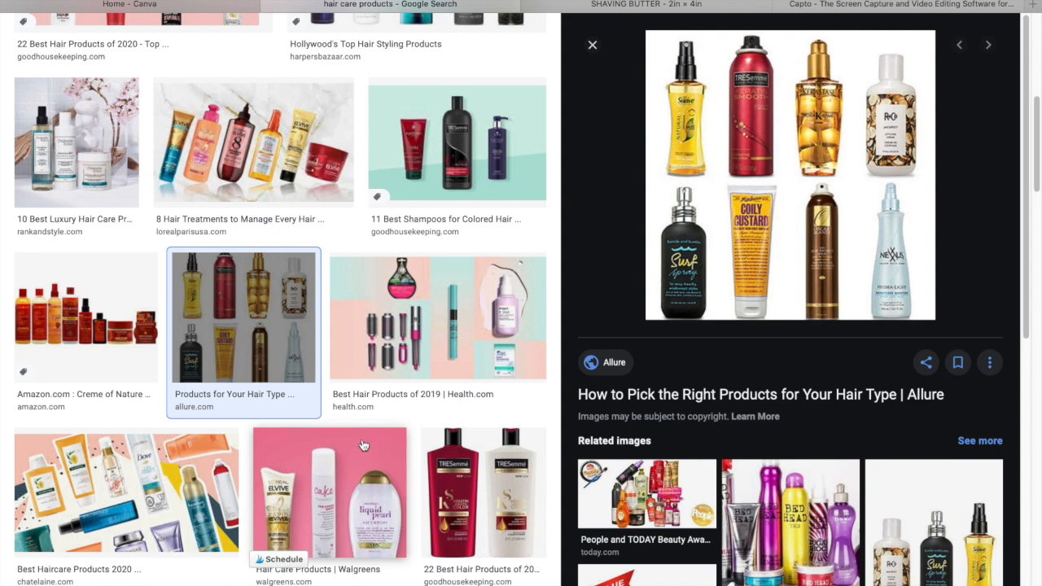
# Switch to Canva and create a new blank design with custom dimensions of 2 × 4 in
pyautogui.click(195, 8)
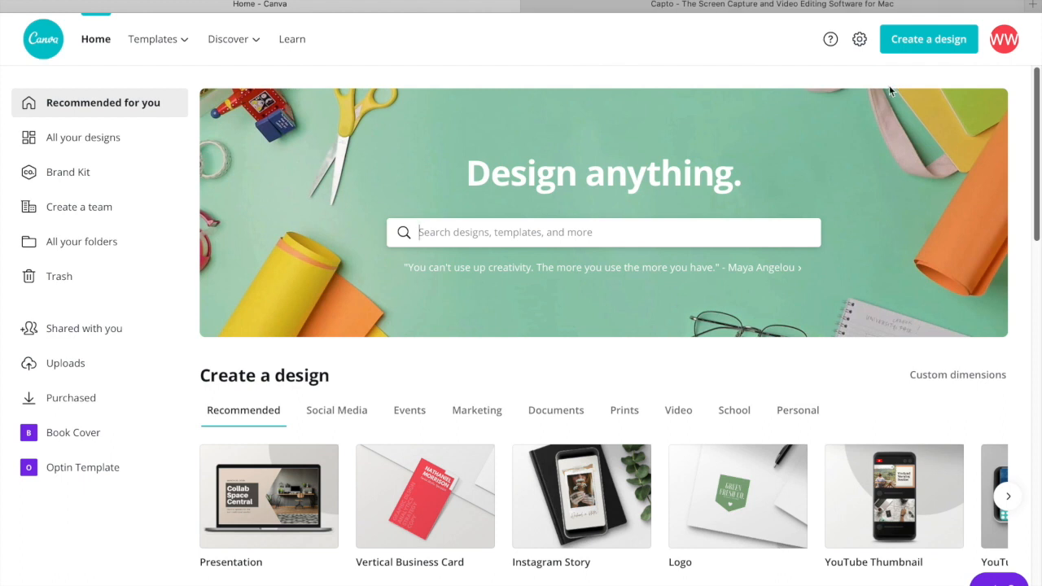
pyautogui.click(929, 51)
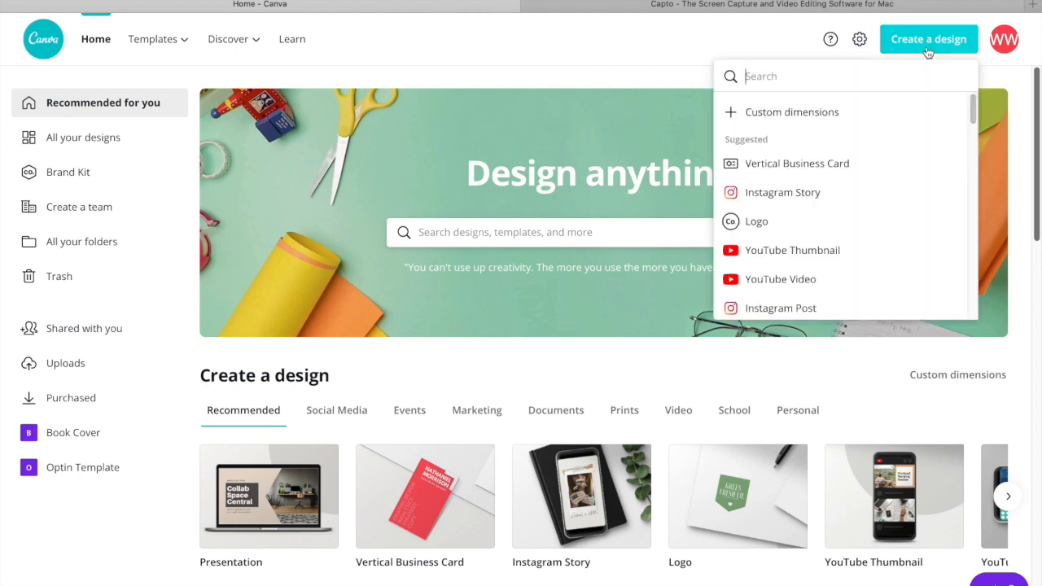
pyautogui.click(795, 114)
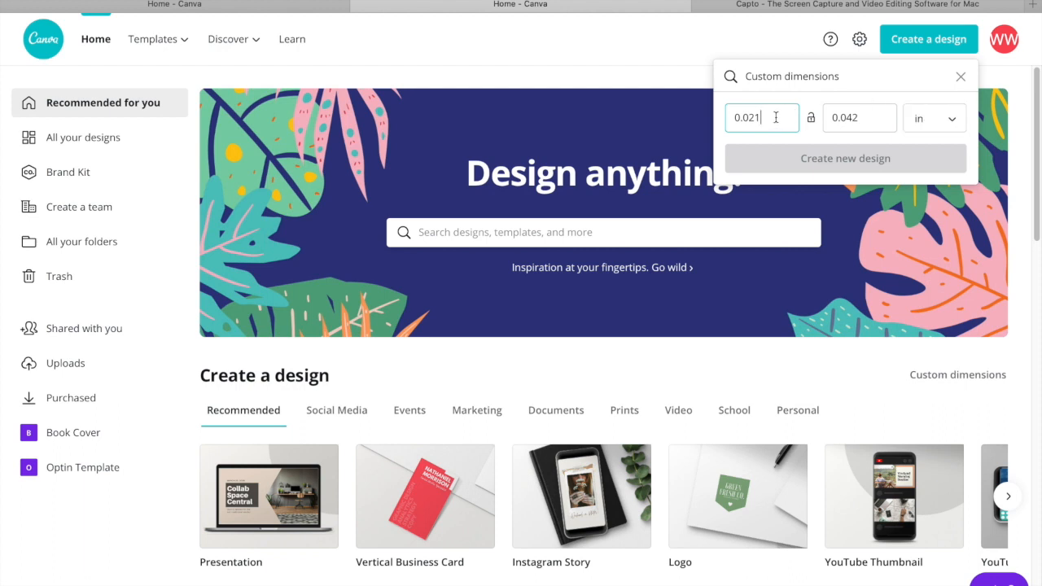
pyautogui.moveTo(776, 117); pyautogui.dragTo(720, 116)
pyautogui.write('2')
pyautogui.click(864, 117)
pyautogui.write('4')
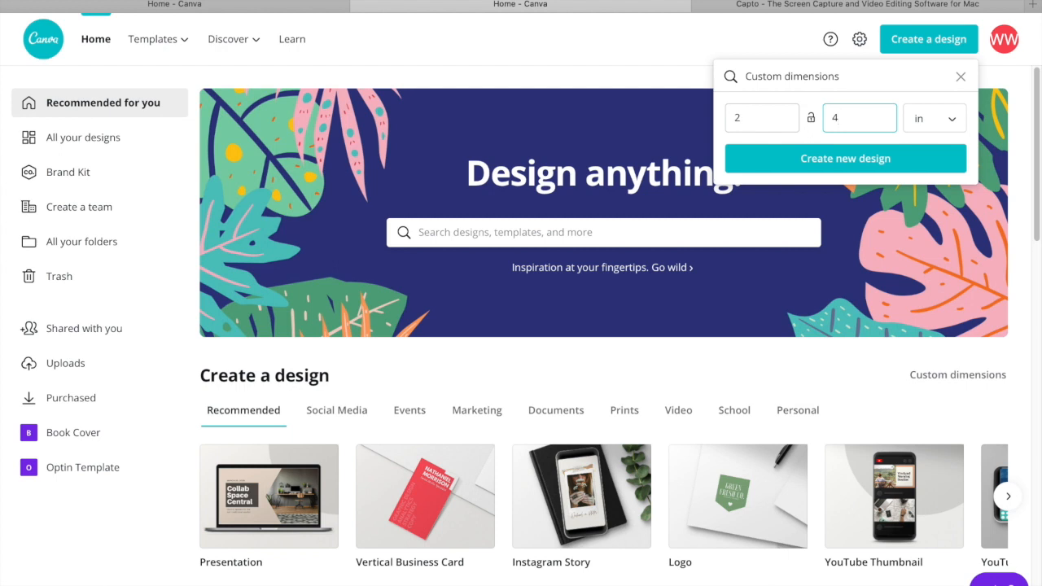
pyautogui.click(793, 162)
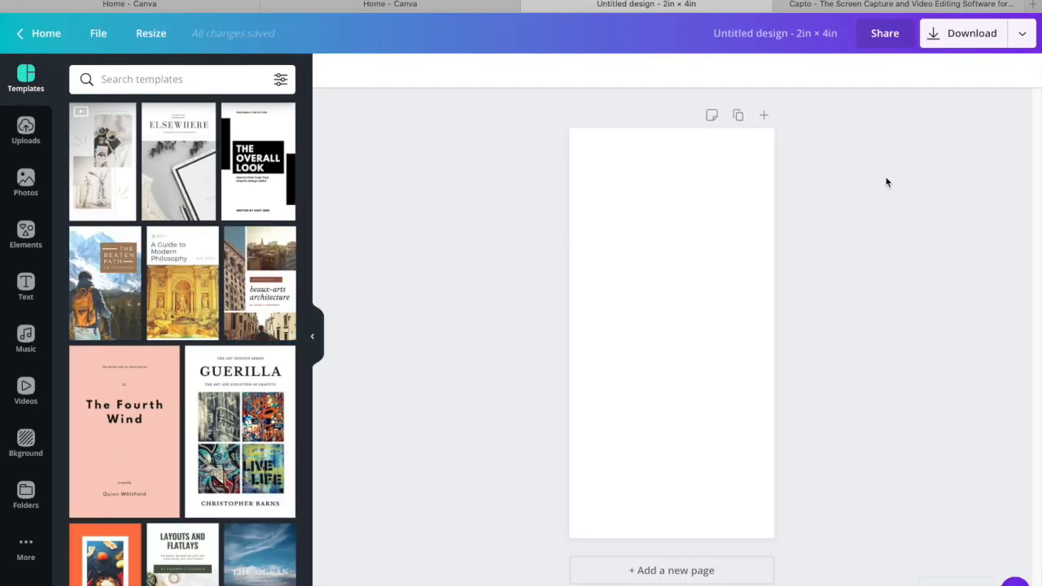
# Place the uploaded transparent Beautiful Baldie logo on the blank page
pyautogui.click(698, 230)
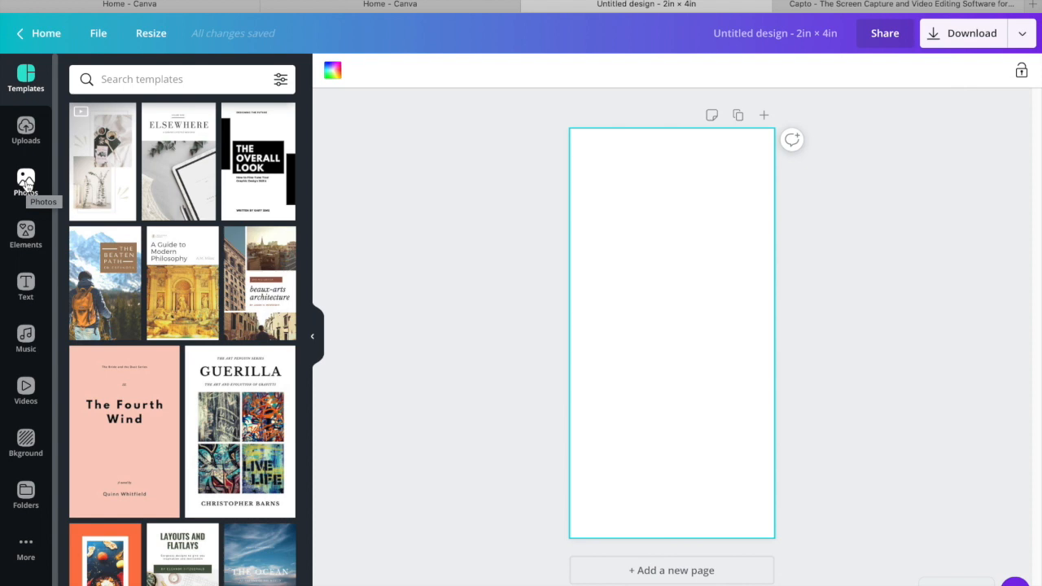
pyautogui.click(26, 130)
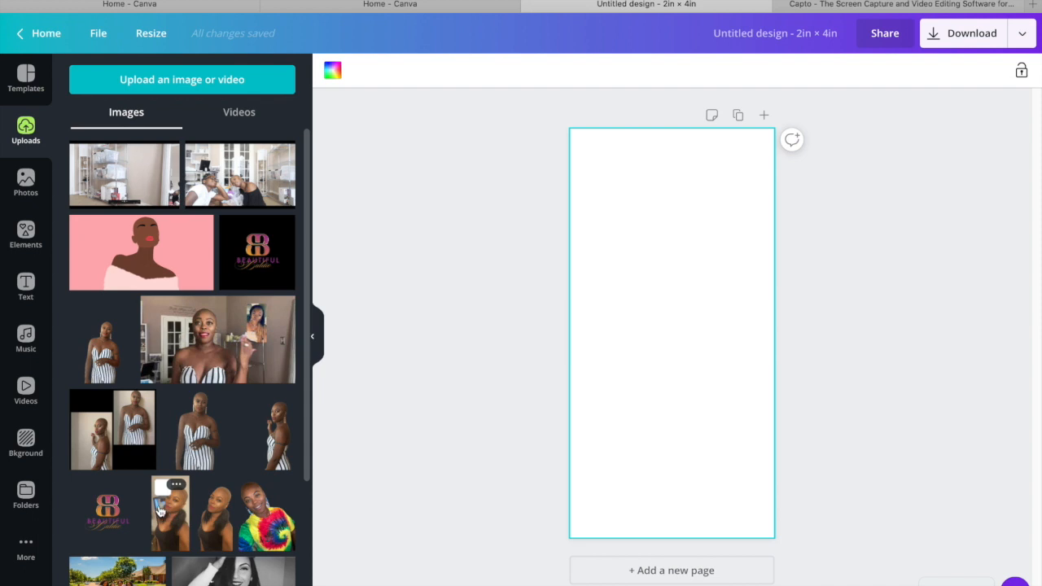
pyautogui.click(117, 527)
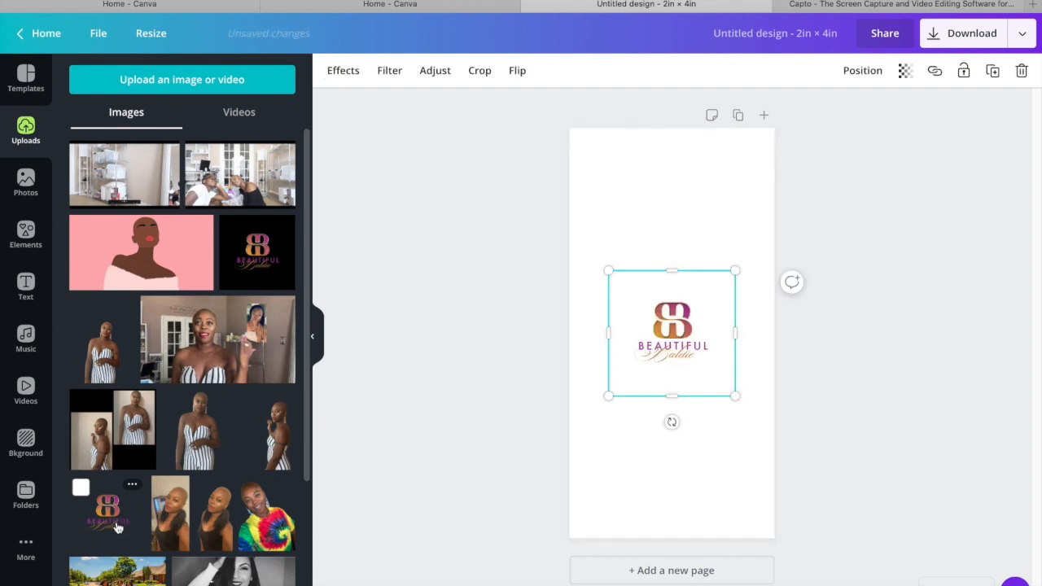
pyautogui.click(990, 265)
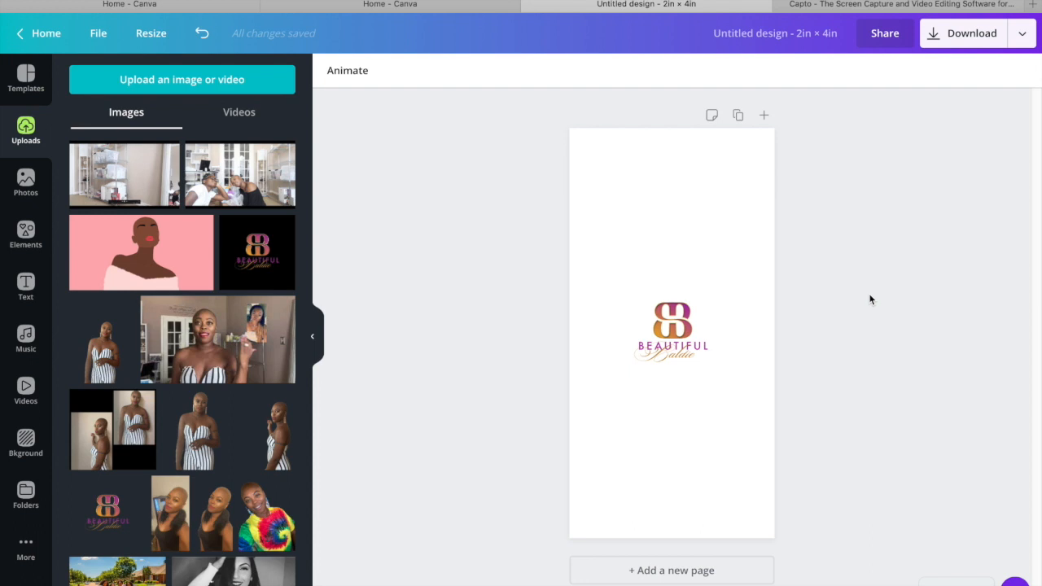
# Enlarge the logo and position it horizontally centred with its frame against the page's upper edge
pyautogui.moveTo(685, 329); pyautogui.dragTo(681, 197)
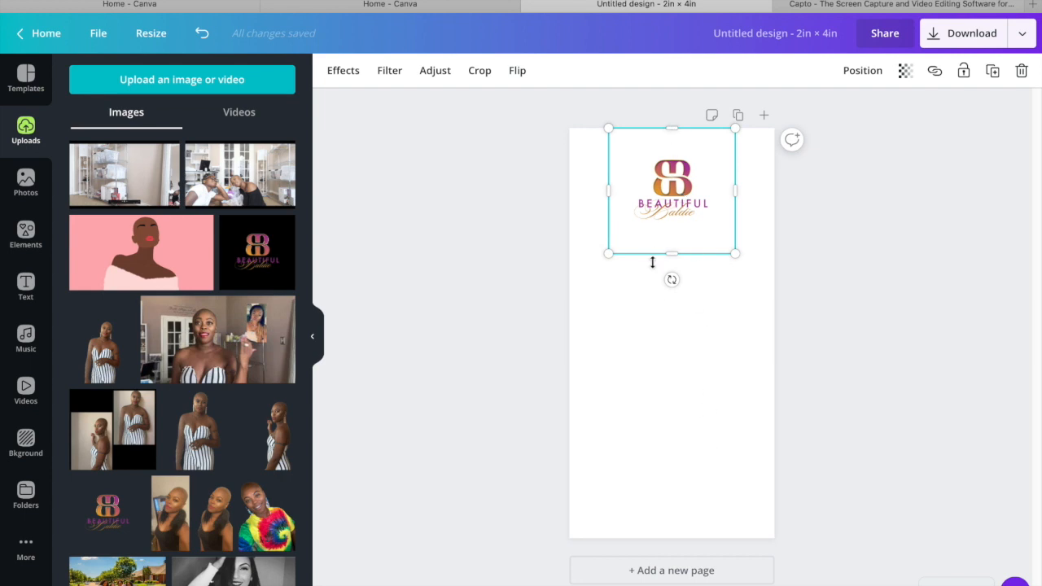
pyautogui.moveTo(609, 253); pyautogui.dragTo(588, 271)
pyautogui.moveTo(739, 273); pyautogui.dragTo(754, 287)
pyautogui.click(840, 258)
pyautogui.moveTo(722, 208); pyautogui.dragTo(727, 232)
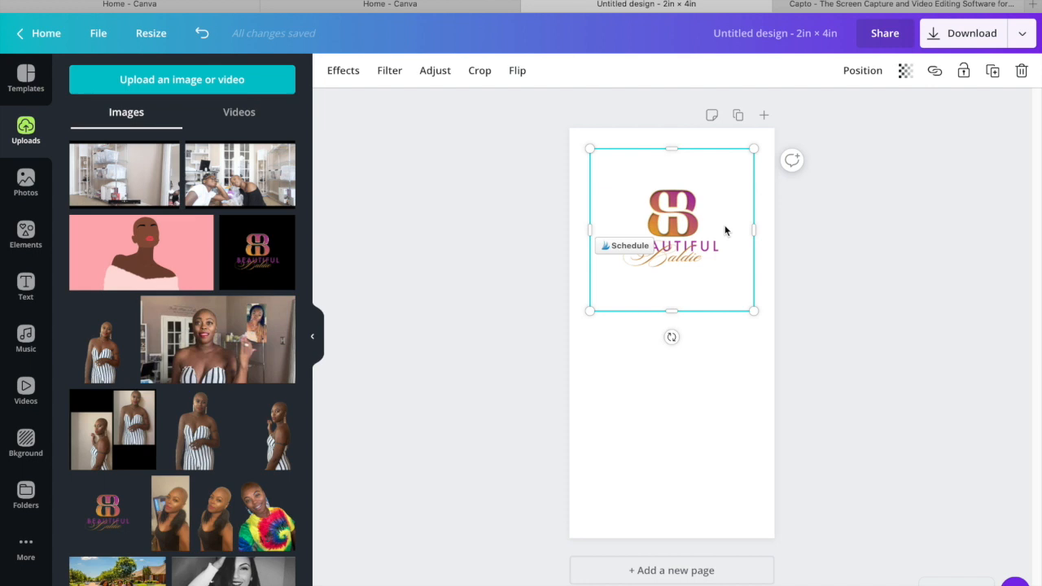
pyautogui.moveTo(717, 211); pyautogui.dragTo(719, 202)
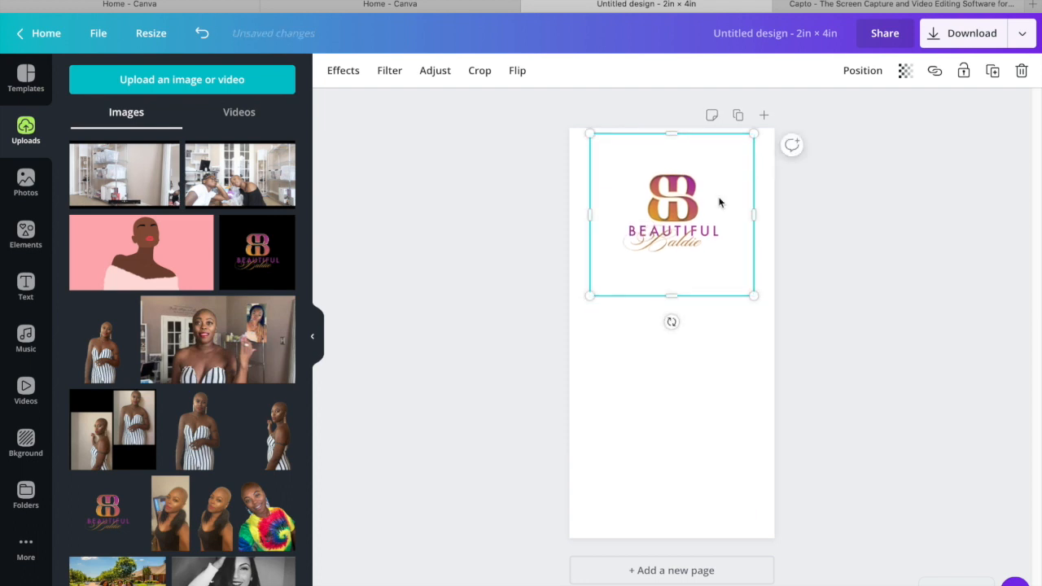
pyautogui.click(805, 219)
pyautogui.click(693, 213)
pyautogui.moveTo(693, 214); pyautogui.dragTo(692, 210)
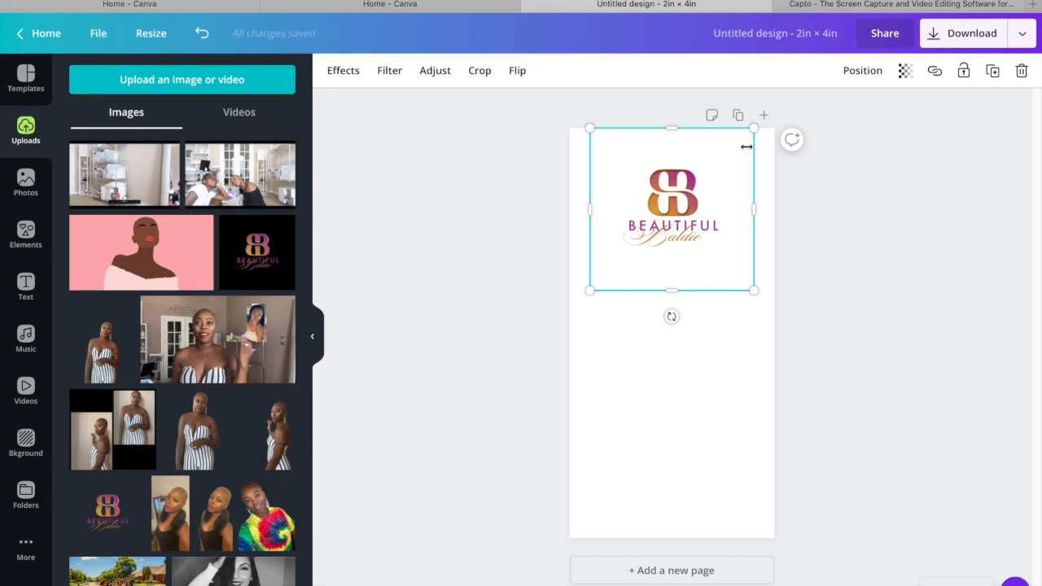
# Crop the empty space beneath the logo by raising the lower edge of its frame
pyautogui.click(837, 275)
pyautogui.click(717, 277)
pyautogui.moveTo(670, 289); pyautogui.dragTo(671, 254)
pyautogui.click(882, 244)
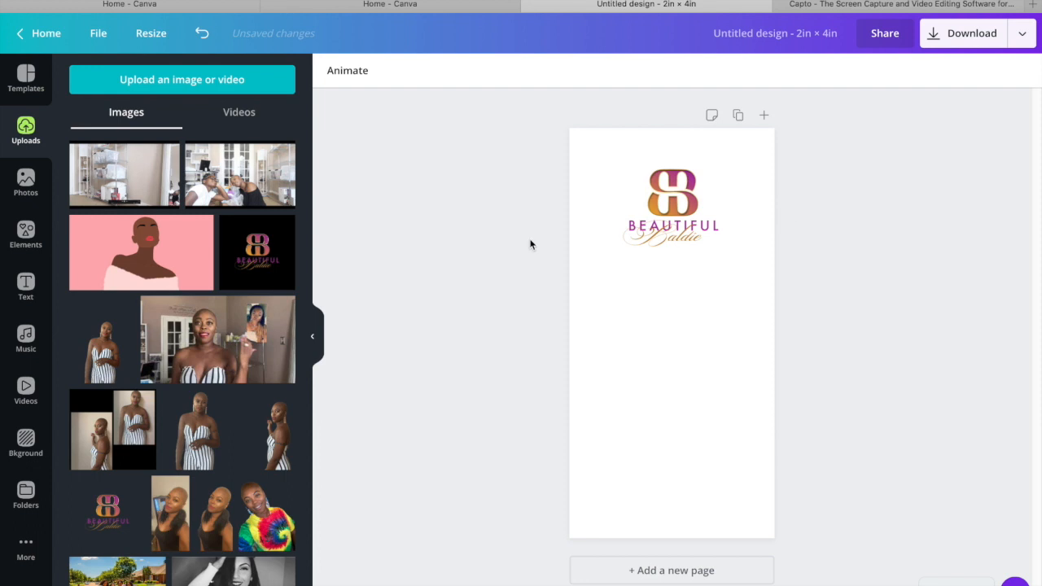
# Try black as the page background and settle on the off-white brand color next to it
pyautogui.click(744, 402)
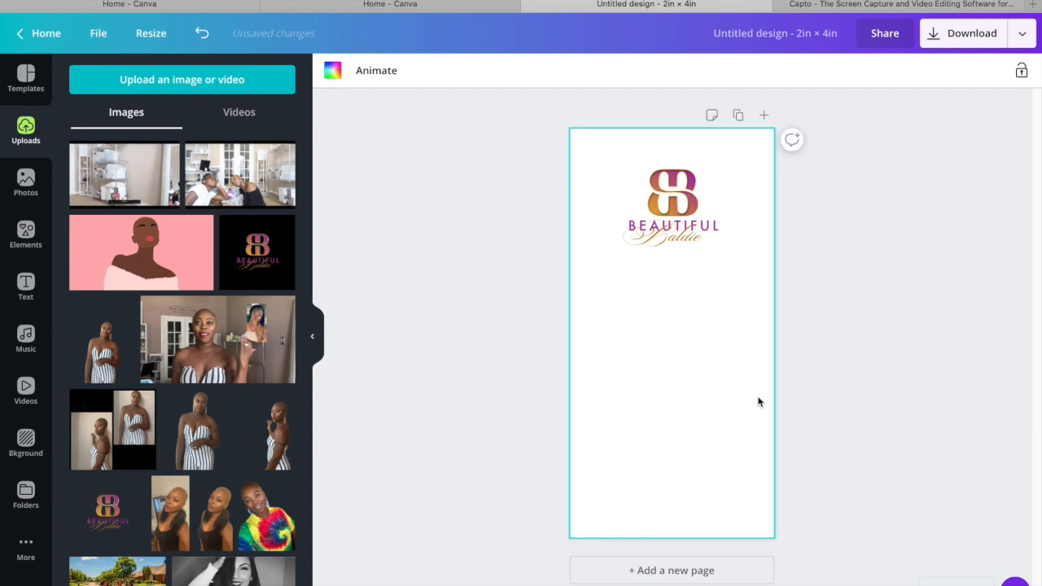
pyautogui.click(333, 73)
pyautogui.click(123, 330)
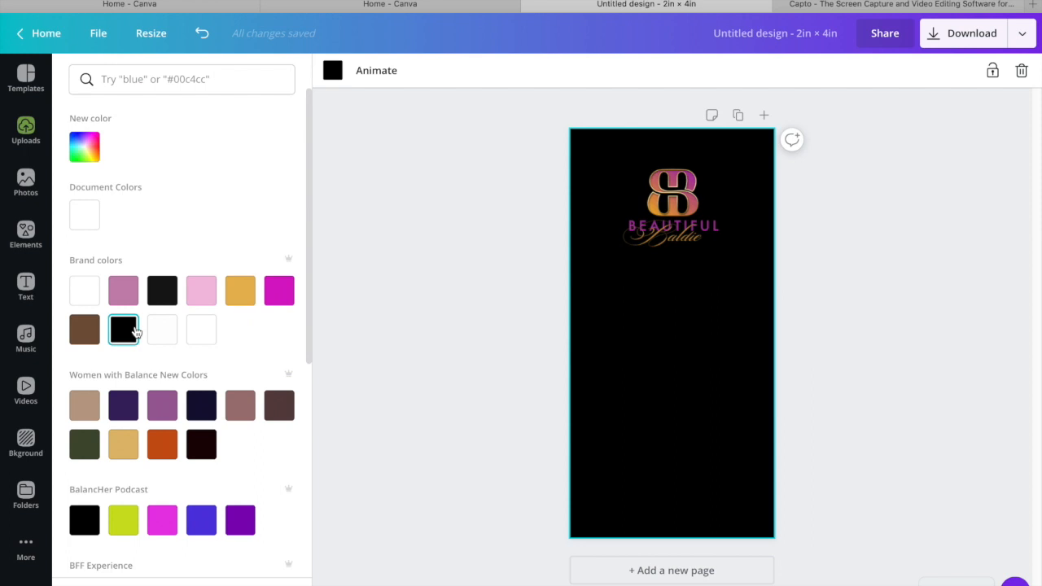
pyautogui.click(174, 336)
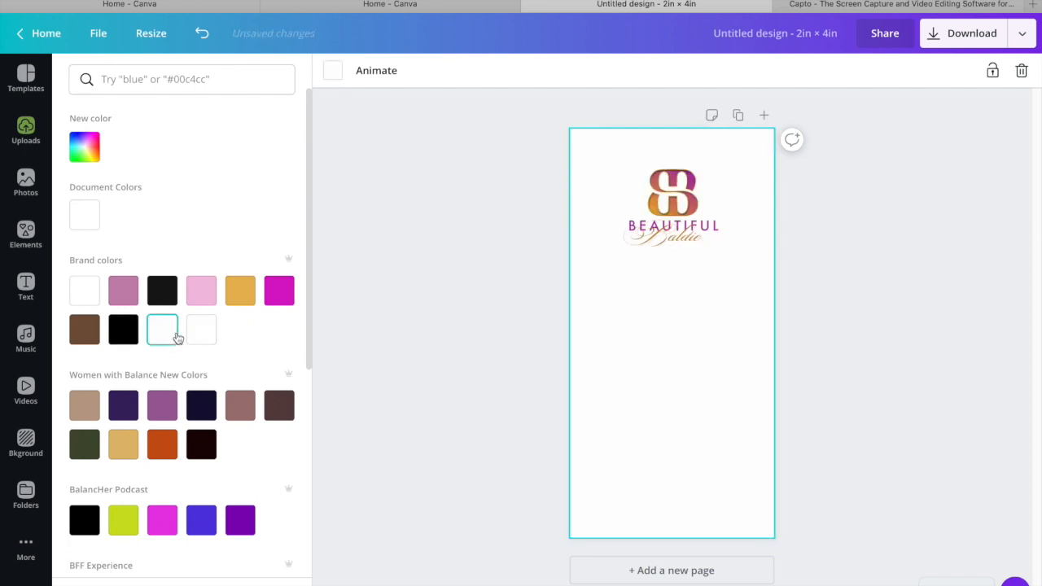
pyautogui.click(921, 284)
pyautogui.click(914, 291)
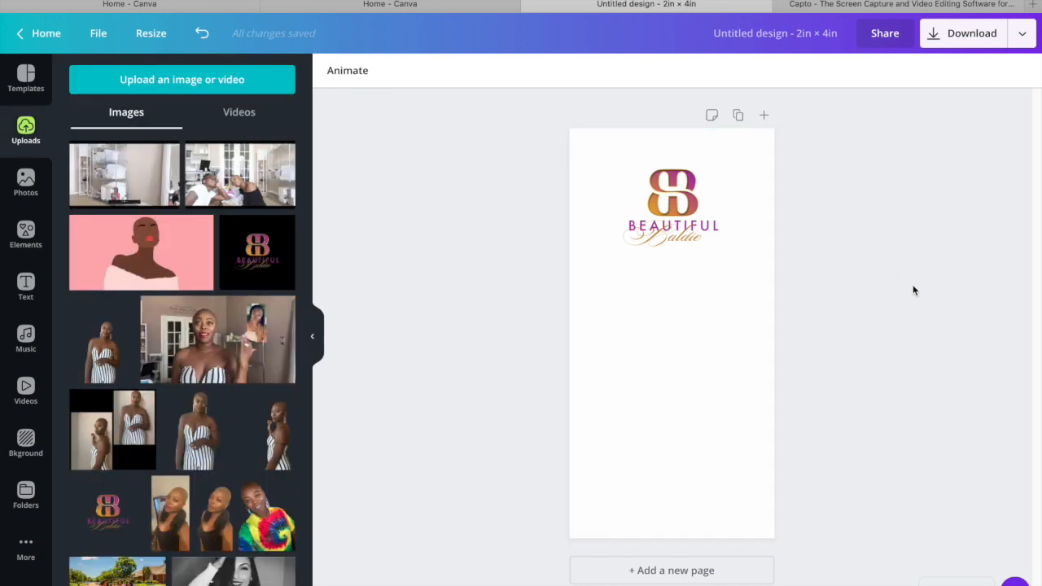
# Add a square shape, reshape it into a thin gold bar as wide as the logo's frame, and place it just below the logo
pyautogui.click(24, 236)
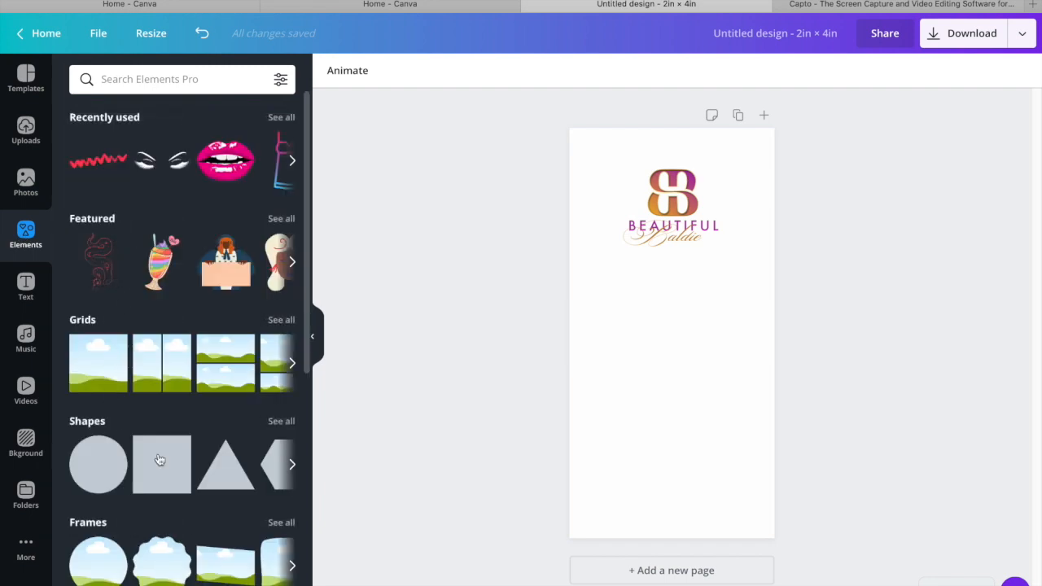
pyautogui.click(169, 470)
pyautogui.moveTo(616, 332); pyautogui.dragTo(584, 332)
pyautogui.moveTo(727, 332); pyautogui.dragTo(754, 331)
pyautogui.moveTo(586, 335); pyautogui.dragTo(590, 337)
pyautogui.moveTo(666, 389); pyautogui.dragTo(668, 301)
pyautogui.click(925, 319)
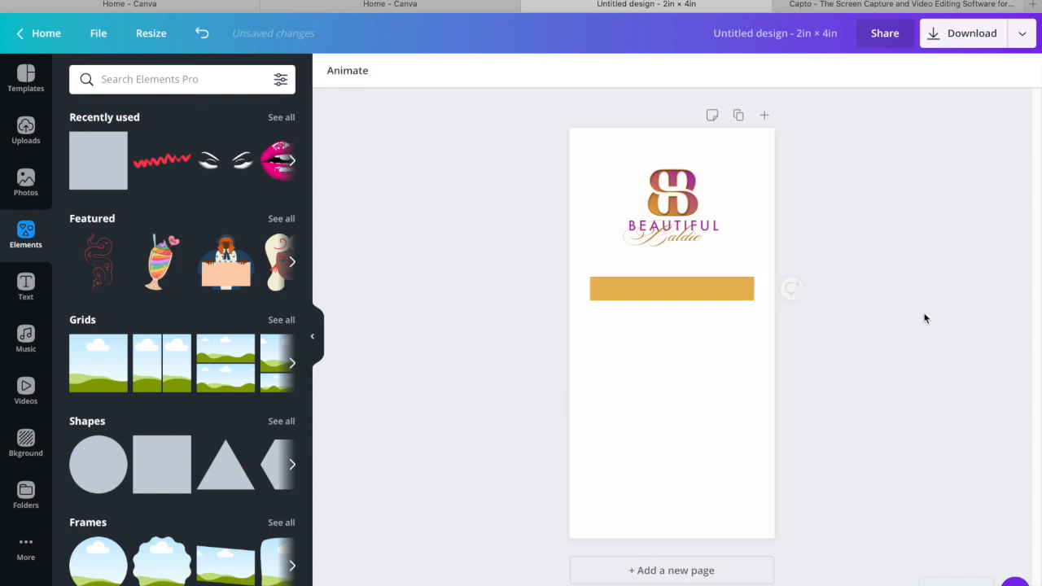
pyautogui.moveTo(750, 294); pyautogui.dragTo(730, 275)
pyautogui.click(812, 292)
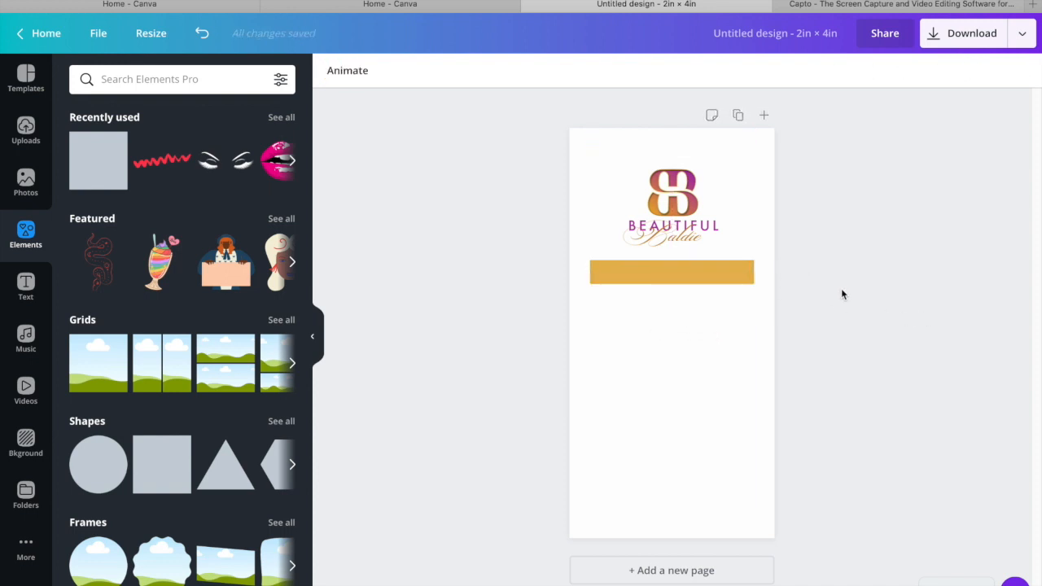
# Add a heading to the page with the text "Shaving Butter"
pyautogui.click(26, 286)
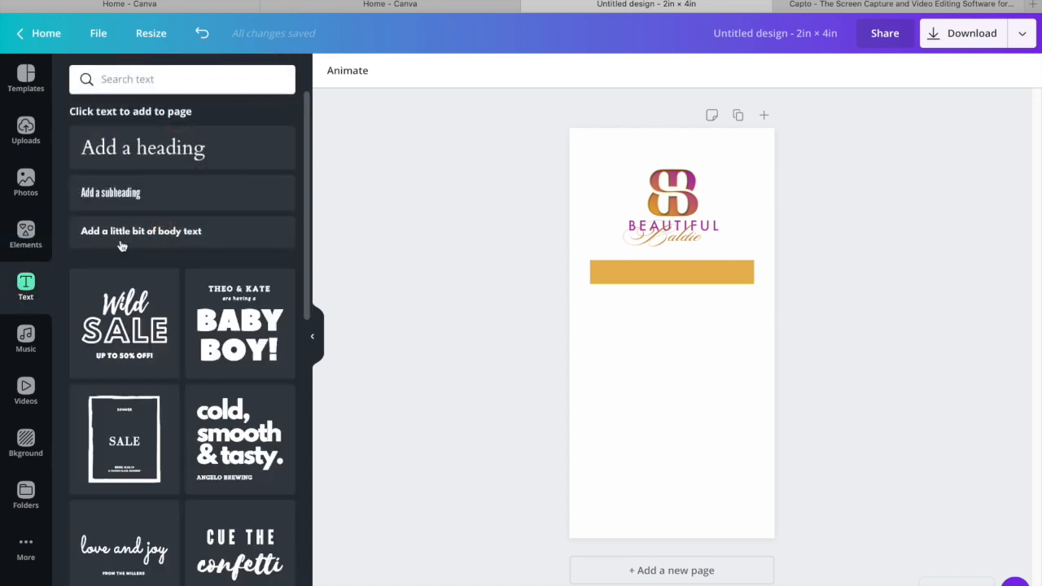
pyautogui.click(159, 163)
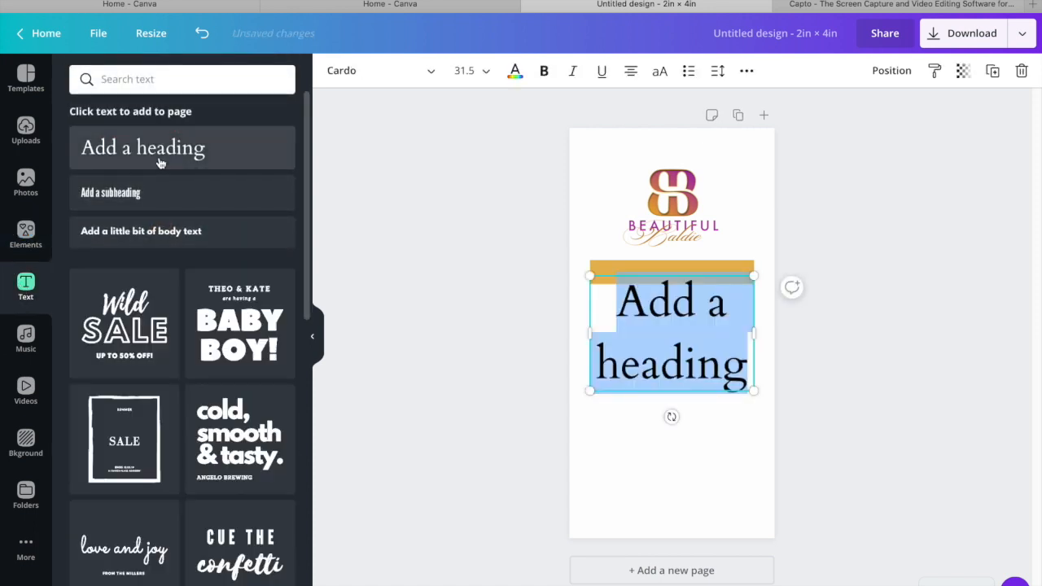
pyautogui.write('Bald')
pyautogui.press('BackSpace')
pyautogui.press('BackSpace')
pyautogui.press('BackSpace')
pyautogui.press('BackSpace')
pyautogui.write('Sha')
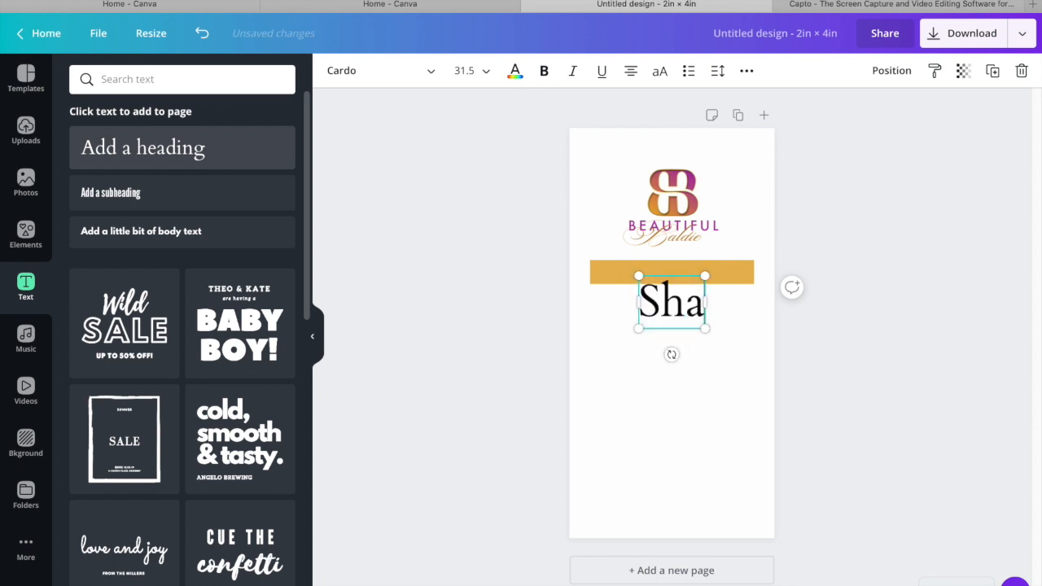
pyautogui.write('ving Butter')
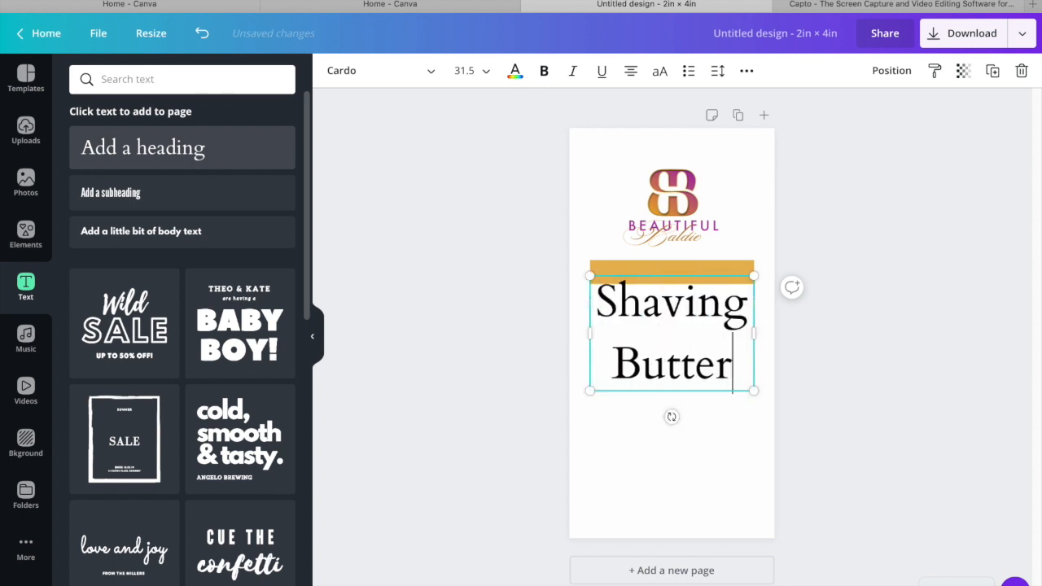
# Set the Shaving Butter heading to font size 8 and centre it on the gold bar
pyautogui.click(487, 72)
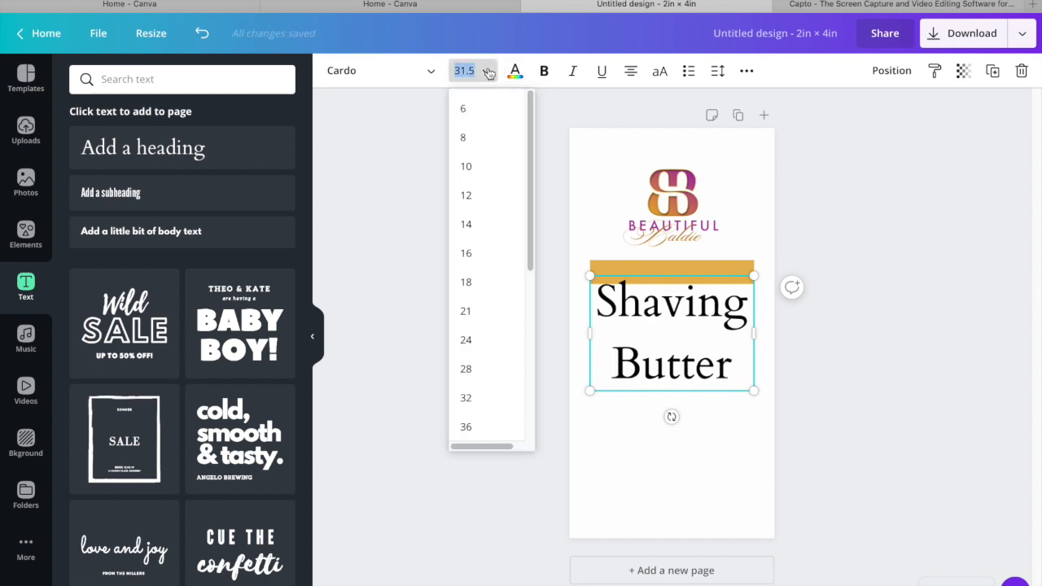
pyautogui.click(477, 139)
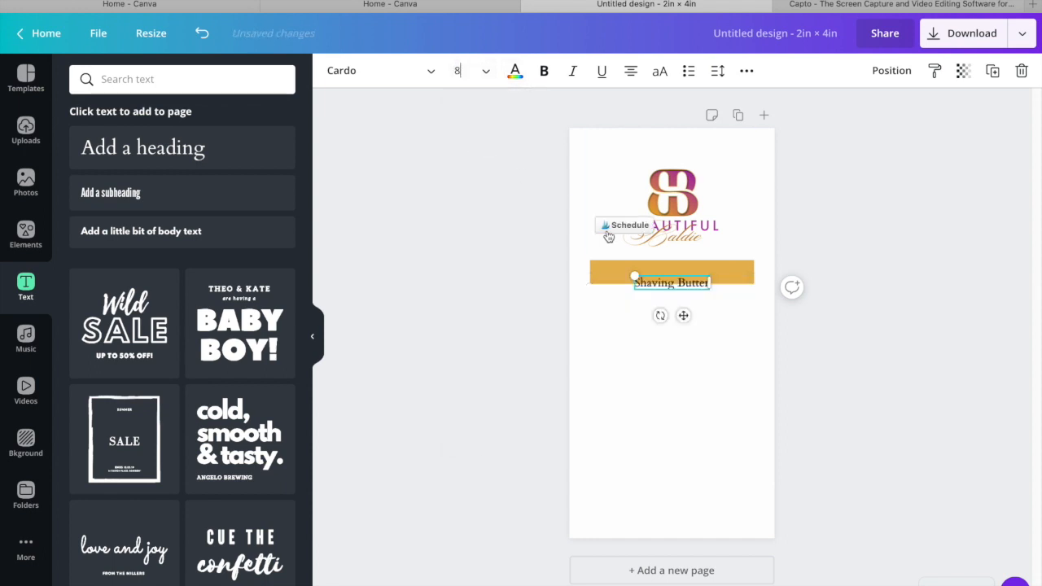
pyautogui.moveTo(683, 315); pyautogui.dragTo(684, 305)
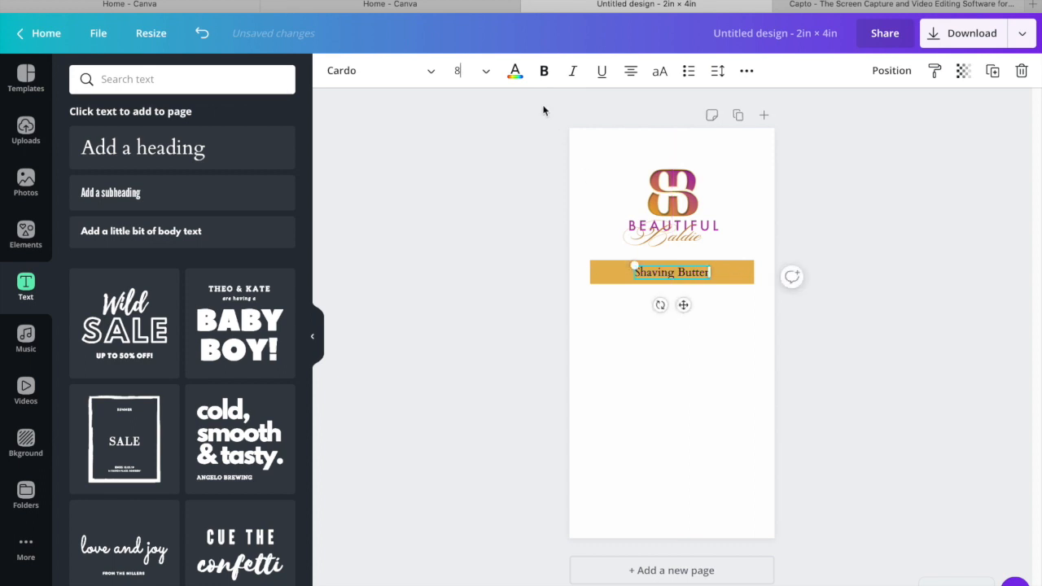
# Change the Shaving Butter heading's font to League Gothic and its size to 10
pyautogui.click(417, 73)
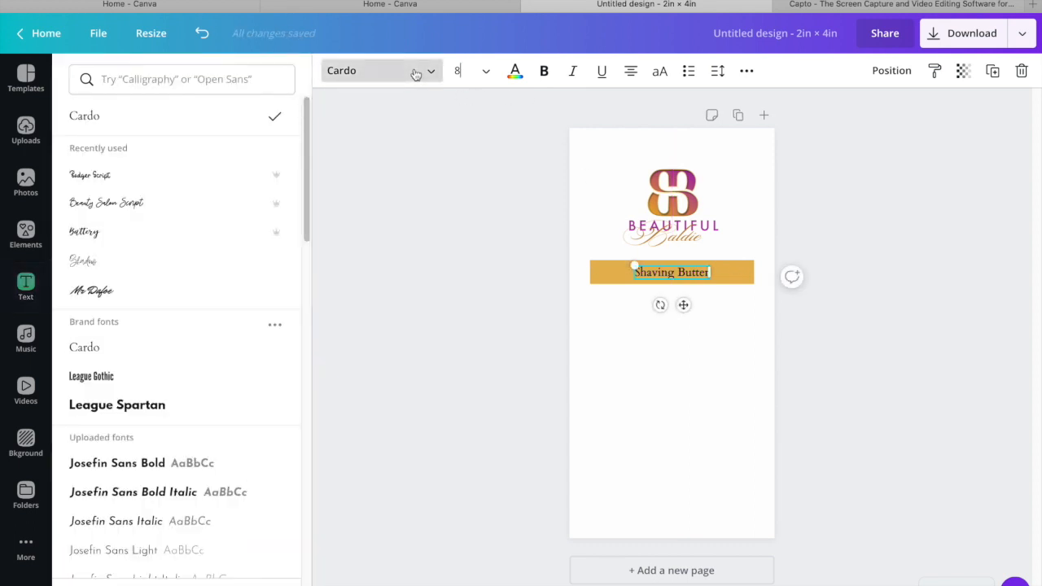
pyautogui.click(131, 379)
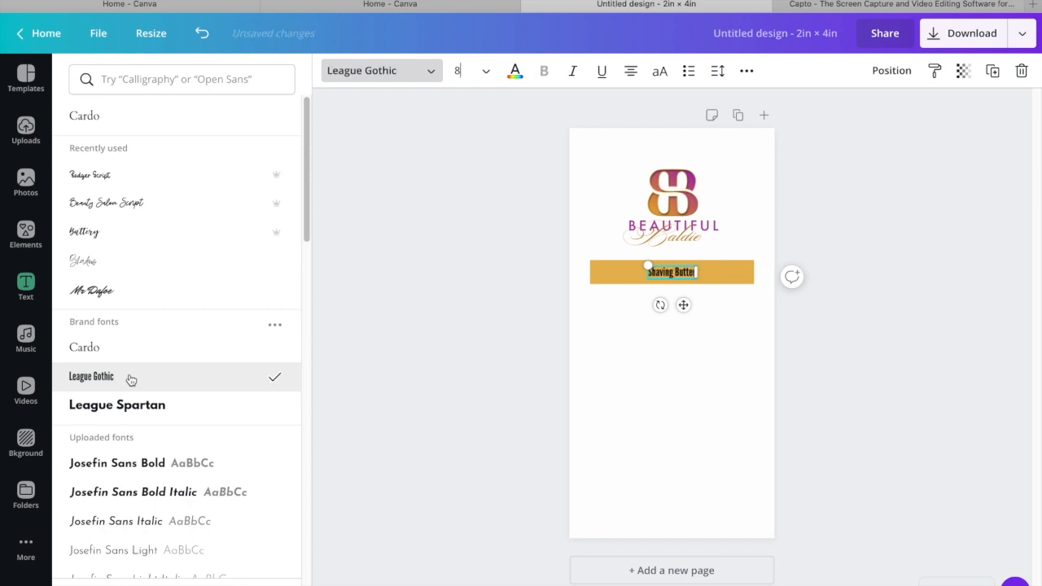
pyautogui.click(487, 72)
pyautogui.click(477, 170)
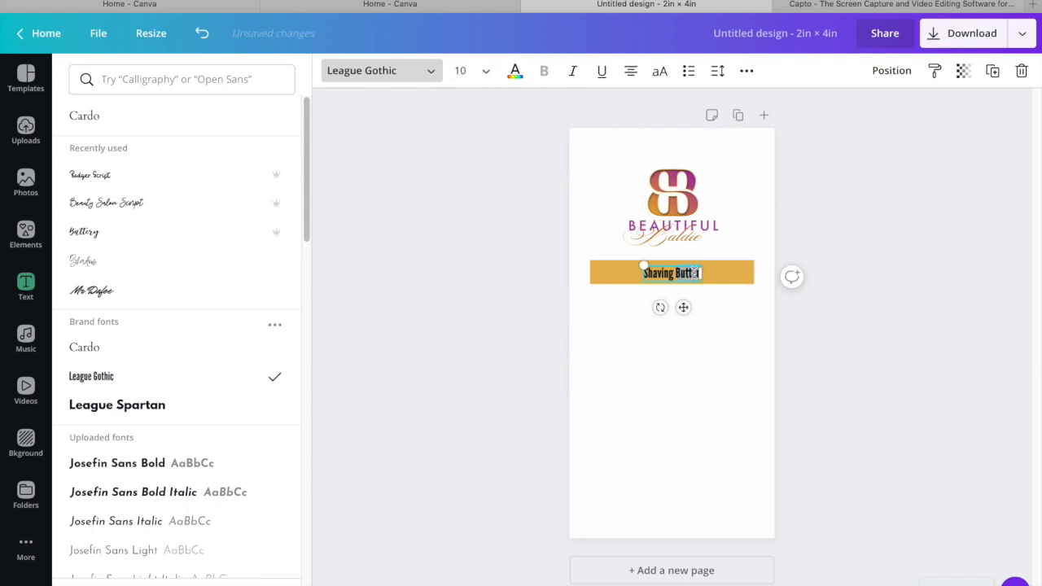
# Retype the heading on the gold bar in capitals as "SHAVING BUTTER"
pyautogui.press('BackSpace')
pyautogui.press('BackSpace')
pyautogui.press('BackSpace')
pyautogui.press('BackSpace')
pyautogui.press('BackSpace')
pyautogui.press('BackSpace')
pyautogui.press('BackSpace')
pyautogui.press('BackSpace')
pyautogui.press('BackSpace')
pyautogui.press('BackSpace')
pyautogui.press('BackSpace')
pyautogui.press('BackSpace')
pyautogui.press('BackSpace')
pyautogui.press('BackSpace')
pyautogui.write('Sha')
pyautogui.press('BackSpace')
pyautogui.press('BackSpace')
pyautogui.press('BackSpace')
pyautogui.write('SHAVING BUYTER')
pyautogui.press('BackSpace')
pyautogui.press('BackSpace')
pyautogui.press('BackSpace')
pyautogui.press('BackSpace')
pyautogui.write('TTER')
# Recolor the SHAVING BUTTER text with the off-white document color and set its letter spacing to 54
pyautogui.click(515, 71)
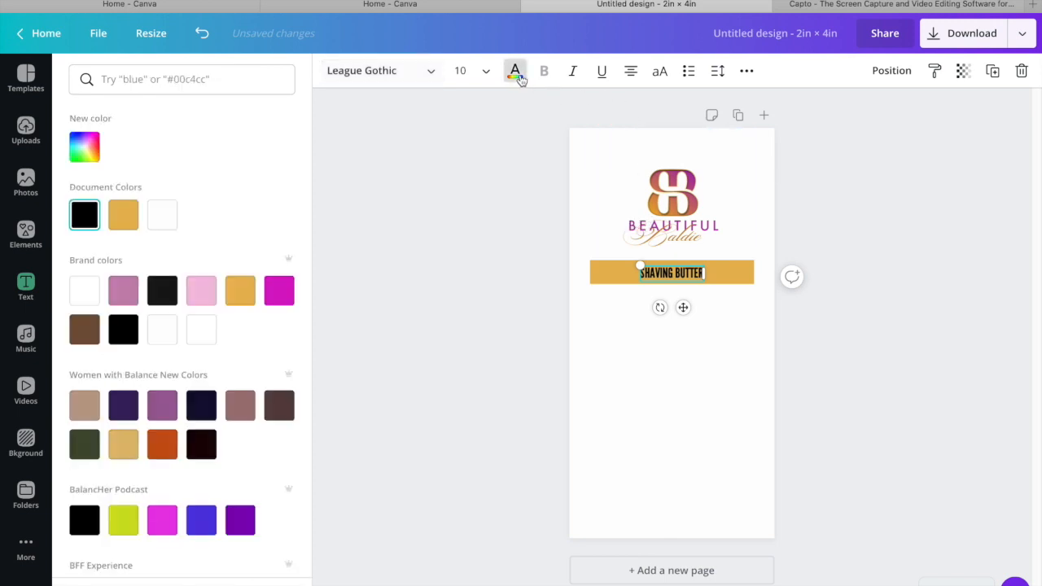
pyautogui.click(161, 224)
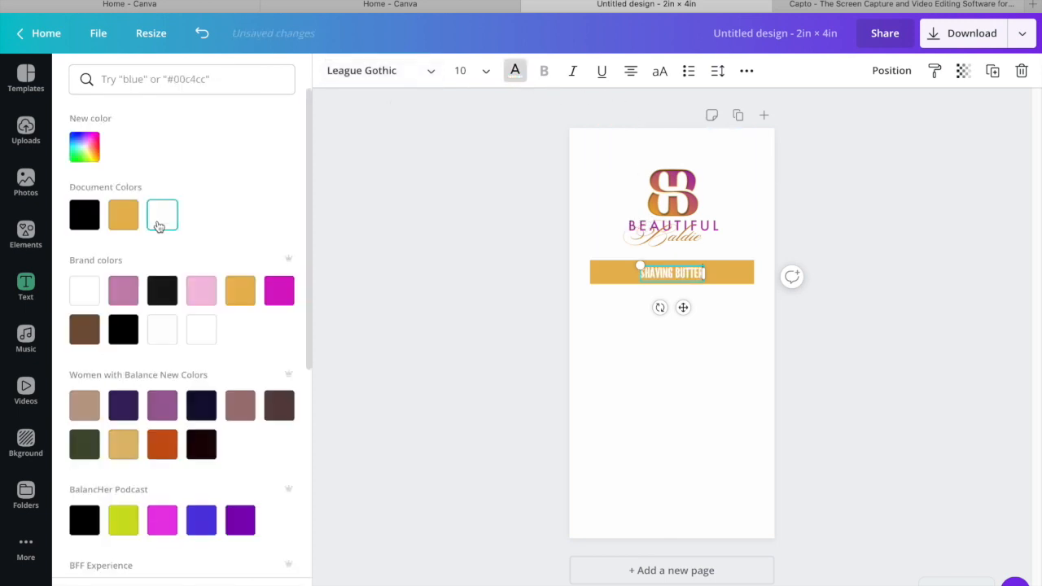
pyautogui.click(482, 193)
pyautogui.doubleClick(672, 272)
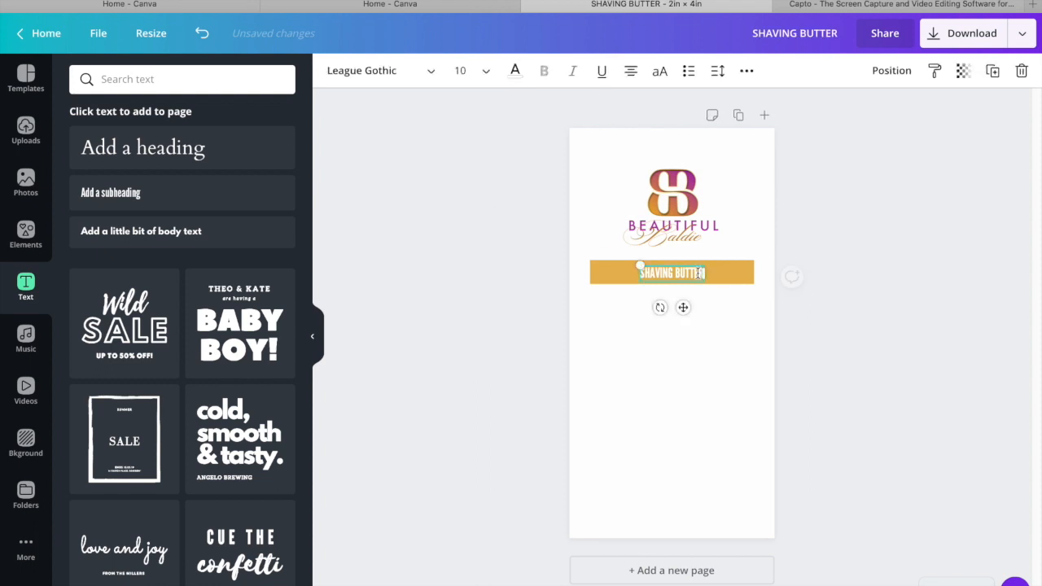
pyautogui.click(717, 71)
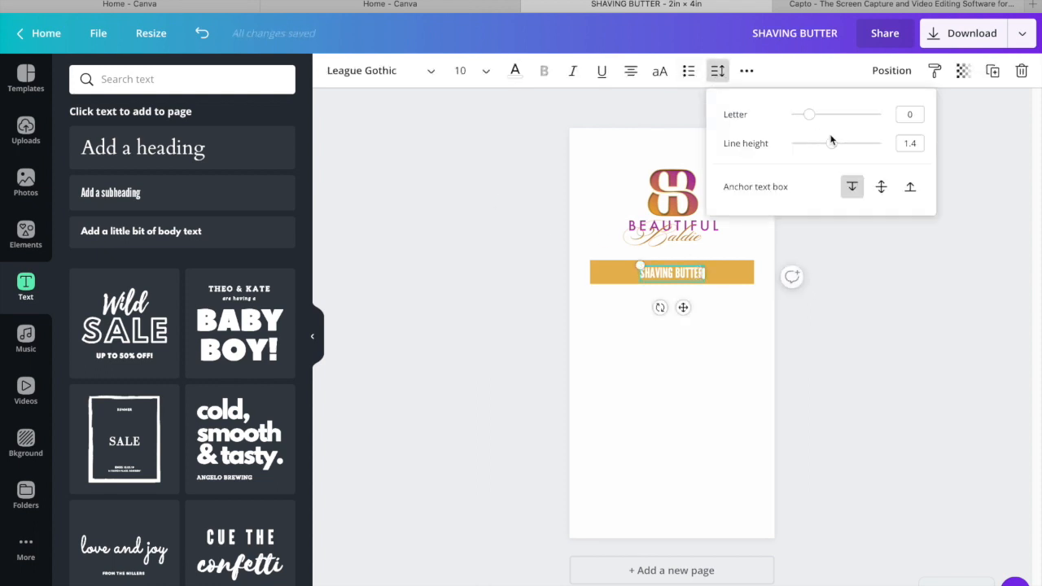
pyautogui.moveTo(810, 115); pyautogui.dragTo(814, 113)
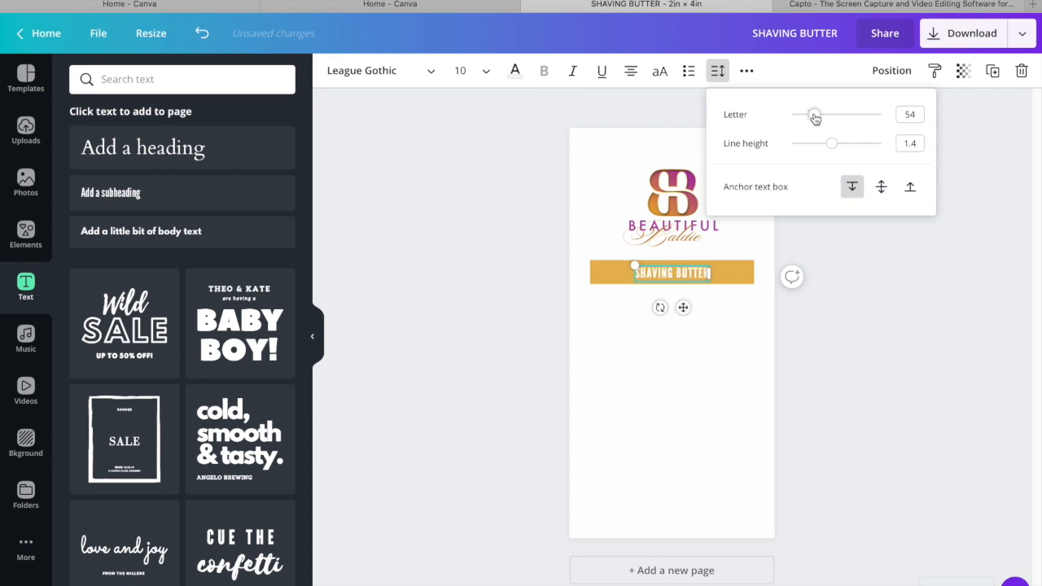
# Set the SHAVING BUTTER text to size 12 and recentre it vertically within the gold bar
pyautogui.click(485, 72)
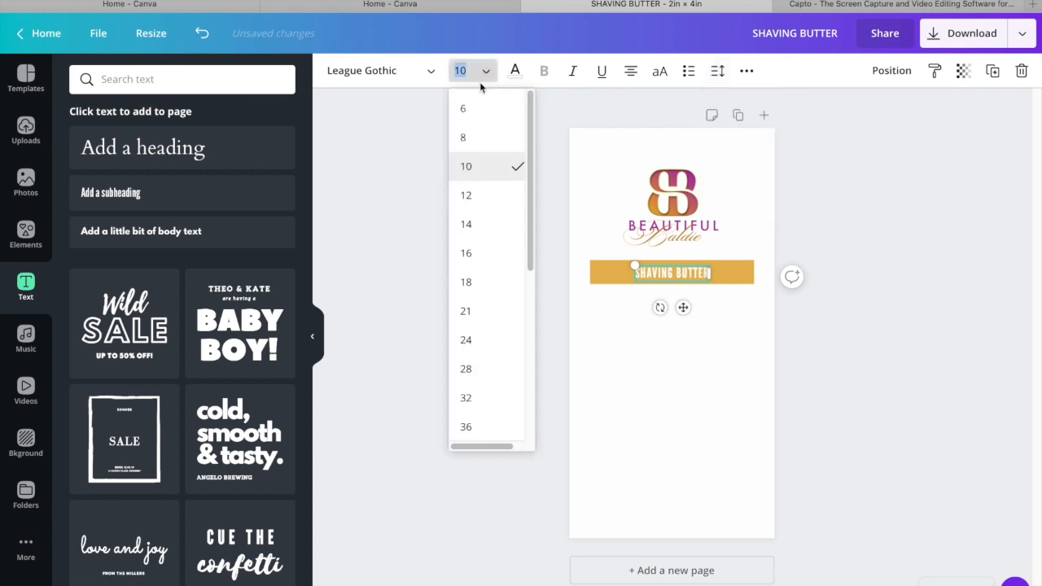
pyautogui.click(471, 196)
pyautogui.click(819, 298)
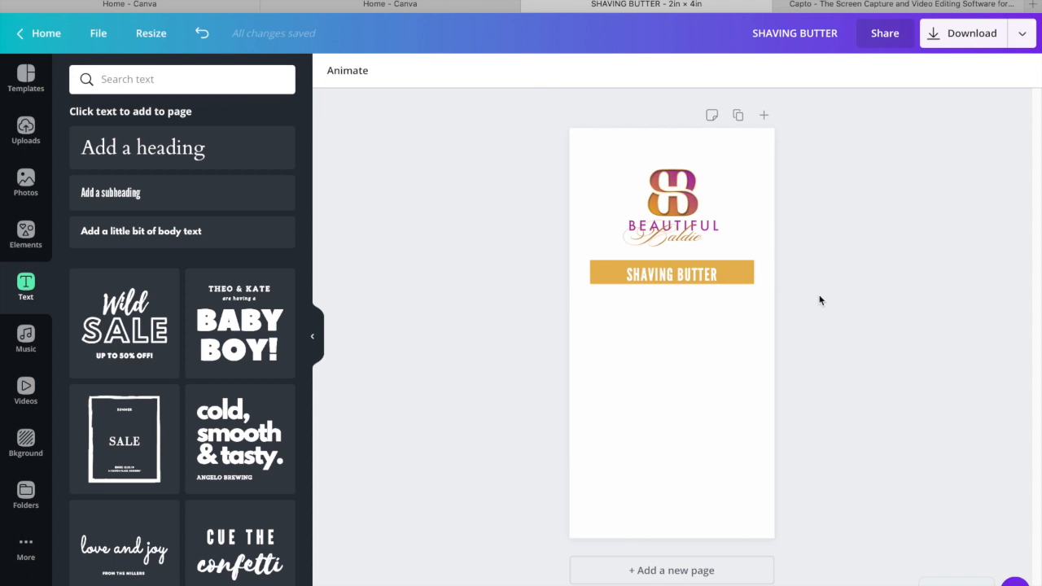
pyautogui.click(699, 277)
pyautogui.moveTo(683, 310); pyautogui.dragTo(682, 307)
# Narrow the gold bar from both ends and recentre it on the page with the SHAVING BUTTER text centred on it
pyautogui.click(742, 279)
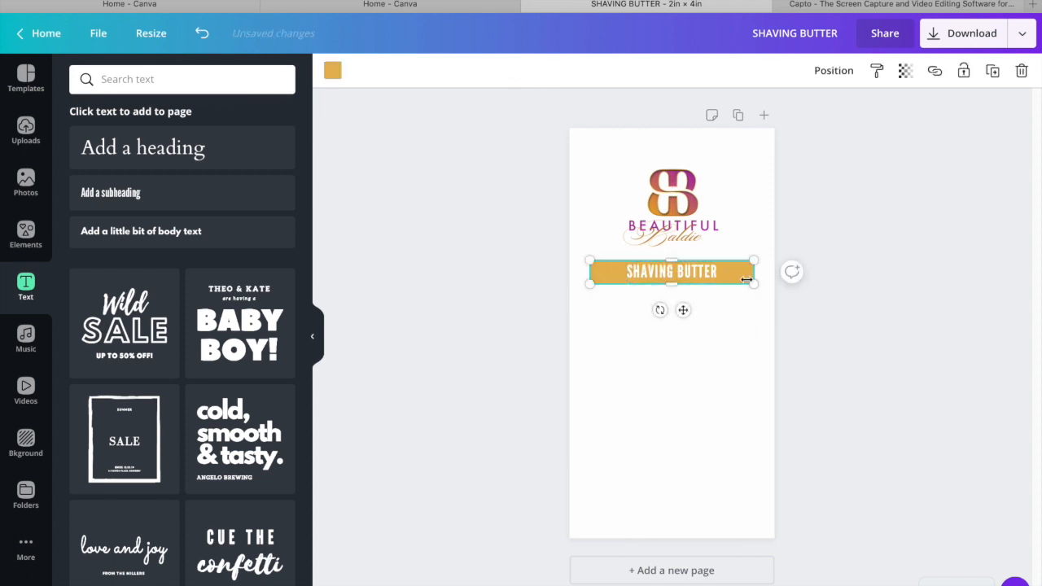
pyautogui.moveTo(750, 274); pyautogui.dragTo(738, 274)
pyautogui.click(578, 279)
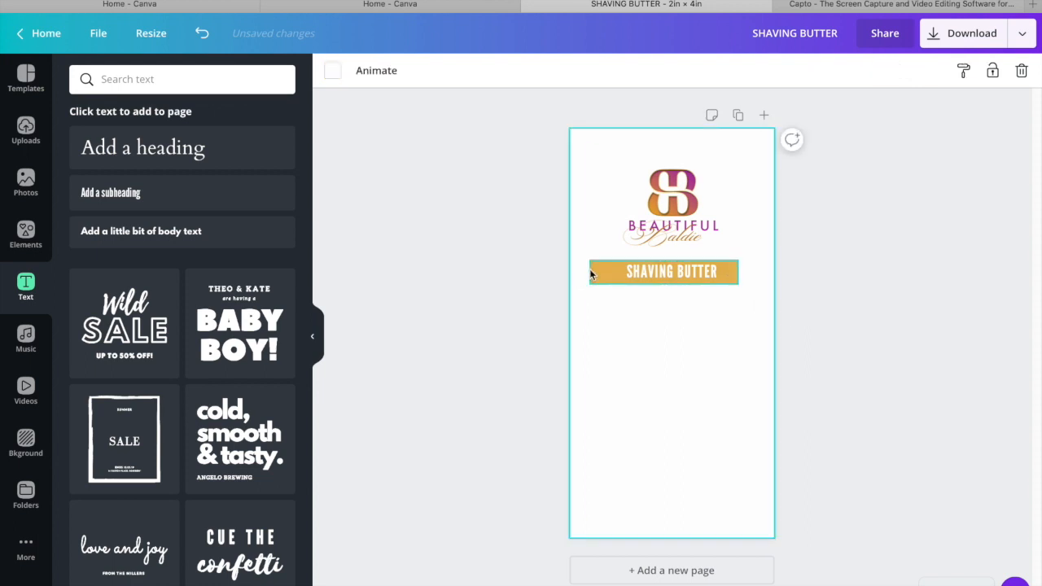
pyautogui.click(598, 275)
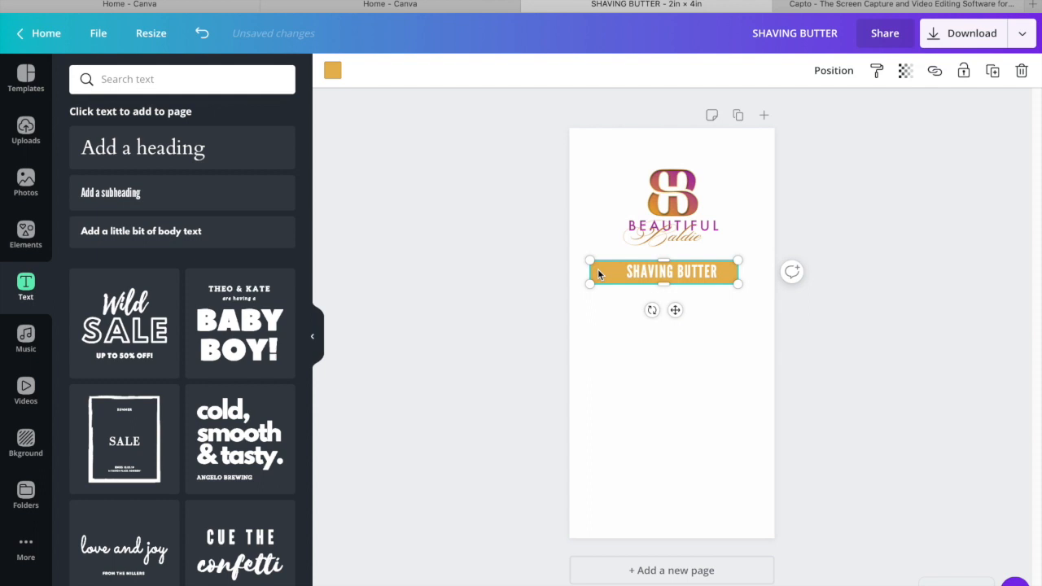
pyautogui.moveTo(600, 269); pyautogui.dragTo(603, 272)
pyautogui.click(860, 239)
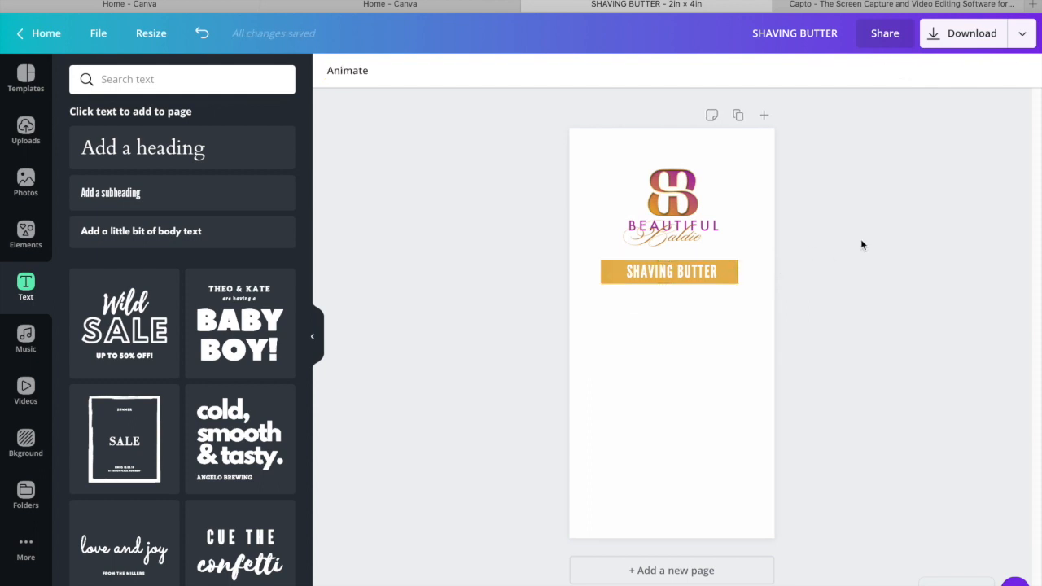
pyautogui.click(733, 281)
pyautogui.moveTo(682, 311); pyautogui.dragTo(681, 309)
pyautogui.click(819, 242)
pyautogui.doubleClick(699, 271)
pyautogui.moveTo(686, 308); pyautogui.dragTo(679, 308)
pyautogui.click(824, 206)
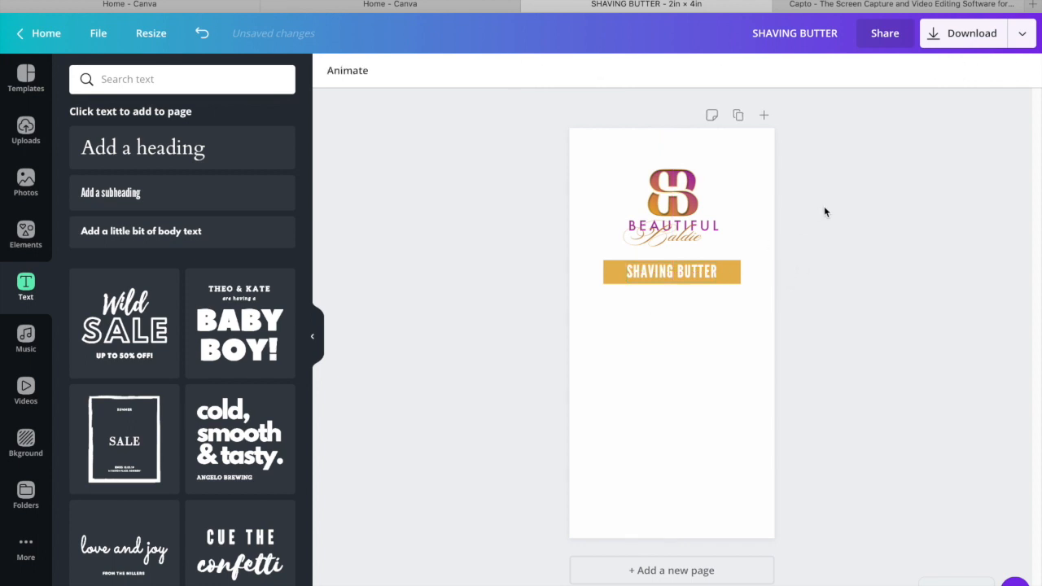
# Add the recently used gold glitter photo, crop it into a thin bar as wide as the solid gold bar, and place both bars overlapping below the logo
pyautogui.click(26, 188)
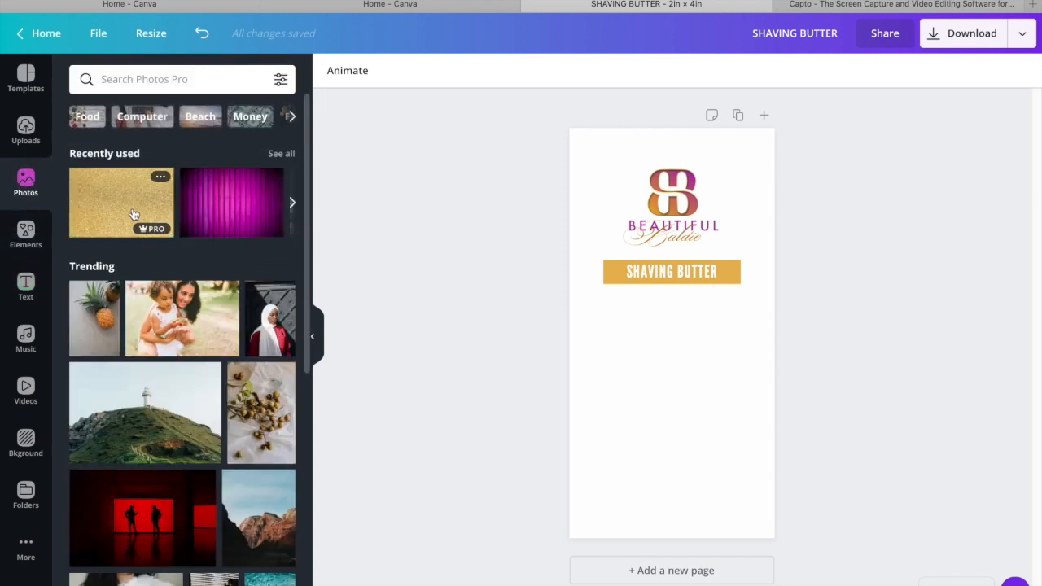
pyautogui.click(134, 214)
pyautogui.moveTo(600, 336); pyautogui.dragTo(603, 336)
pyautogui.moveTo(754, 334); pyautogui.dragTo(742, 333)
pyautogui.moveTo(671, 355); pyautogui.dragTo(667, 302)
pyautogui.click(857, 309)
pyautogui.moveTo(720, 272); pyautogui.dragTo(723, 295)
pyautogui.click(879, 228)
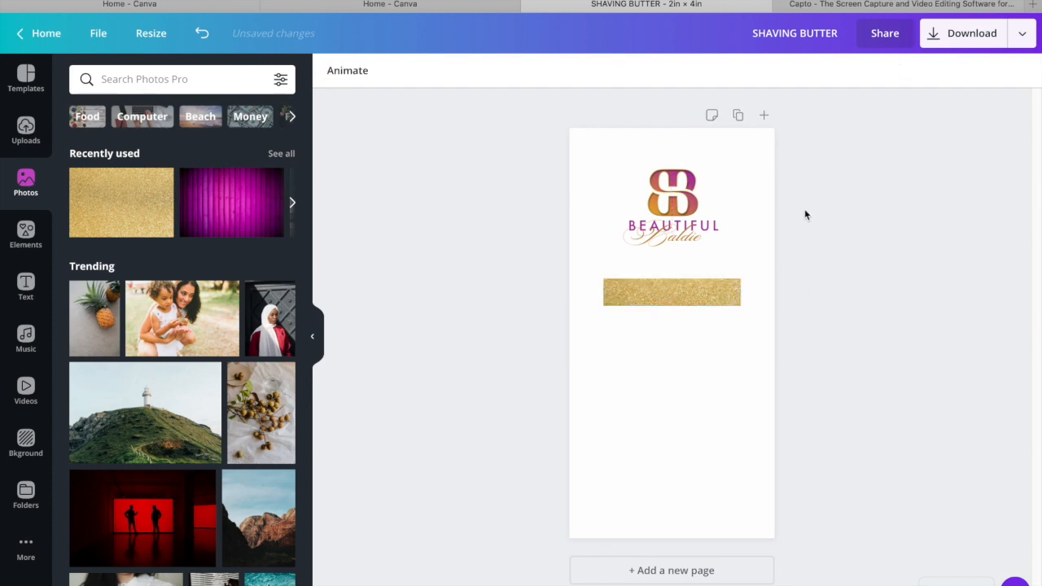
# Send the glitter bar behind the solid gold bar and delete the solid gold bar
pyautogui.click(684, 298)
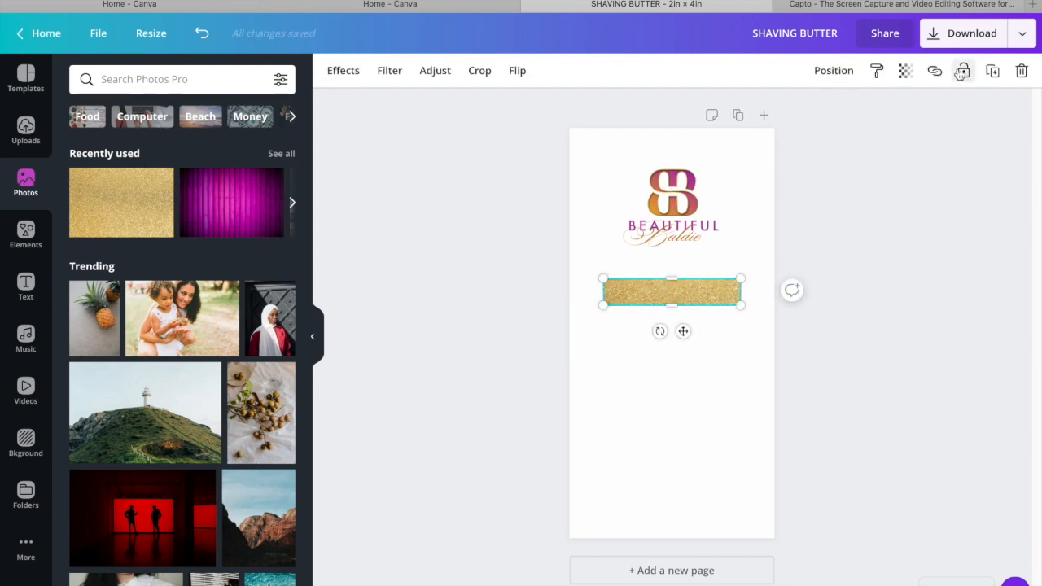
pyautogui.click(833, 77)
pyautogui.click(789, 116)
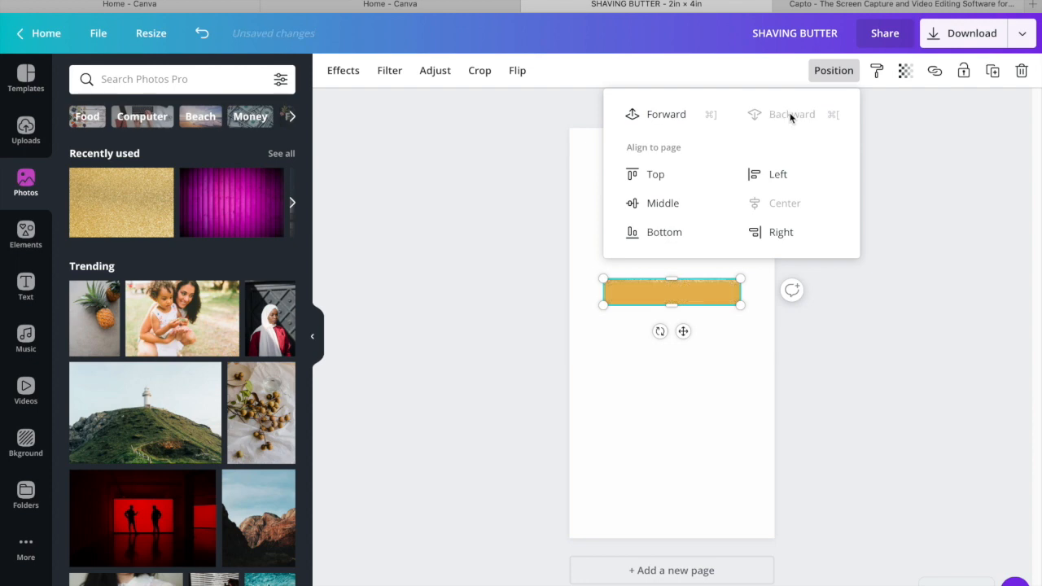
pyautogui.click(879, 306)
pyautogui.click(877, 304)
pyautogui.click(727, 301)
pyautogui.press('Delete')
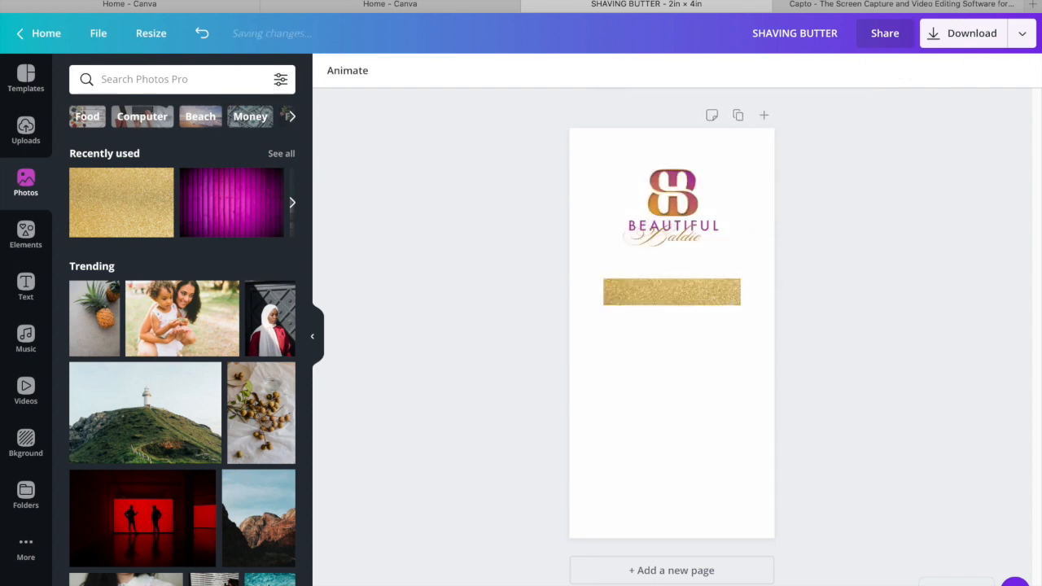
# Try bringing the glitter bar forward one layer and send it backward again
pyautogui.click(717, 295)
pyautogui.click(837, 72)
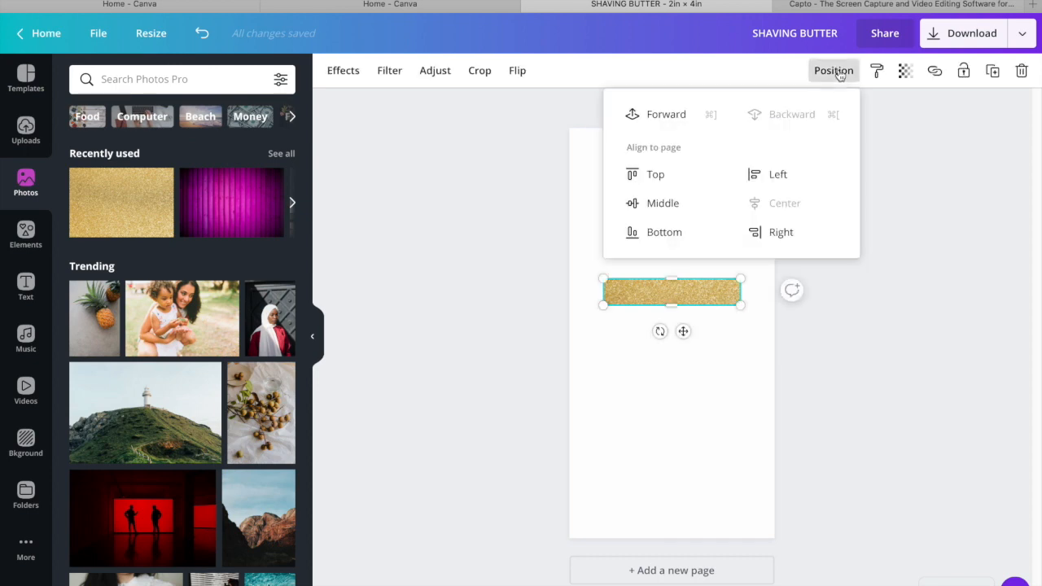
pyautogui.click(681, 114)
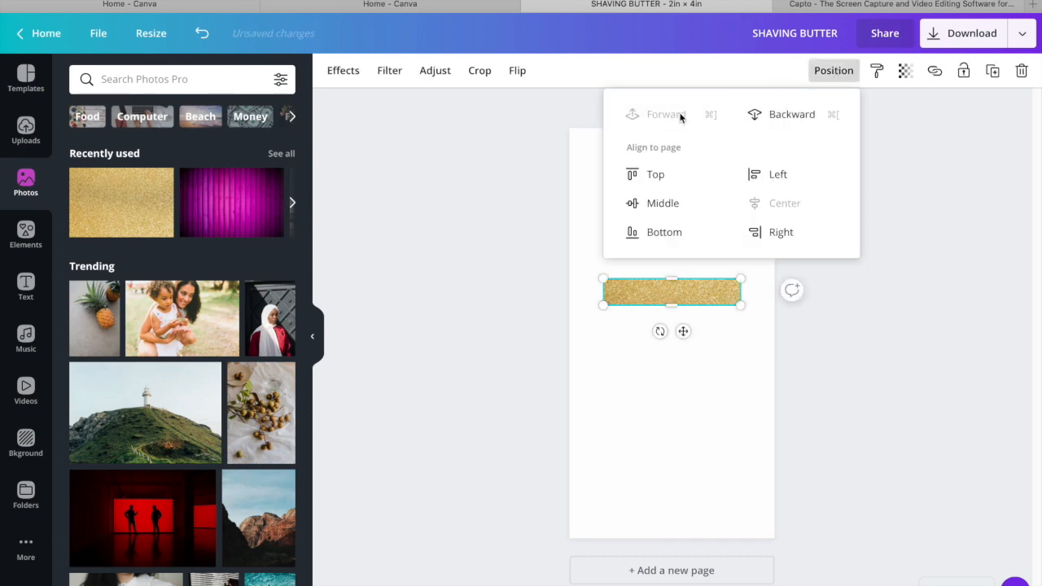
pyautogui.click(813, 113)
pyautogui.click(851, 285)
# Move the glitter bar and the SHAVING BUTTER text up close beneath the logo, with the text centred on the bar
pyautogui.click(697, 331)
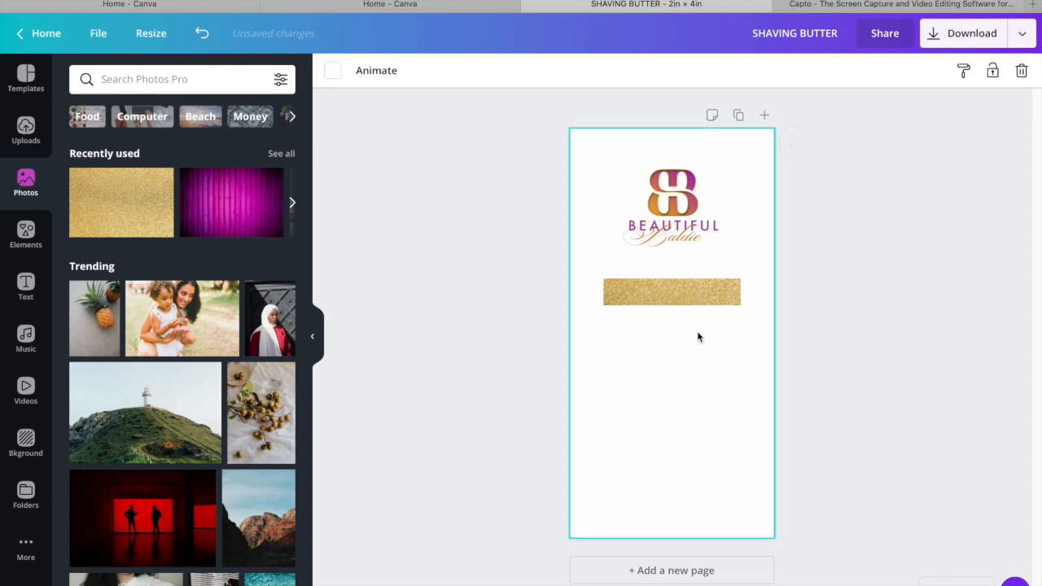
pyautogui.click(682, 271)
pyautogui.moveTo(685, 320)
pyautogui.mouseDown()
pyautogui.moveTo(686, 330)
pyautogui.moveTo(682, 310)
pyautogui.mouseUp()
pyautogui.click(735, 290)
pyautogui.click(849, 313)
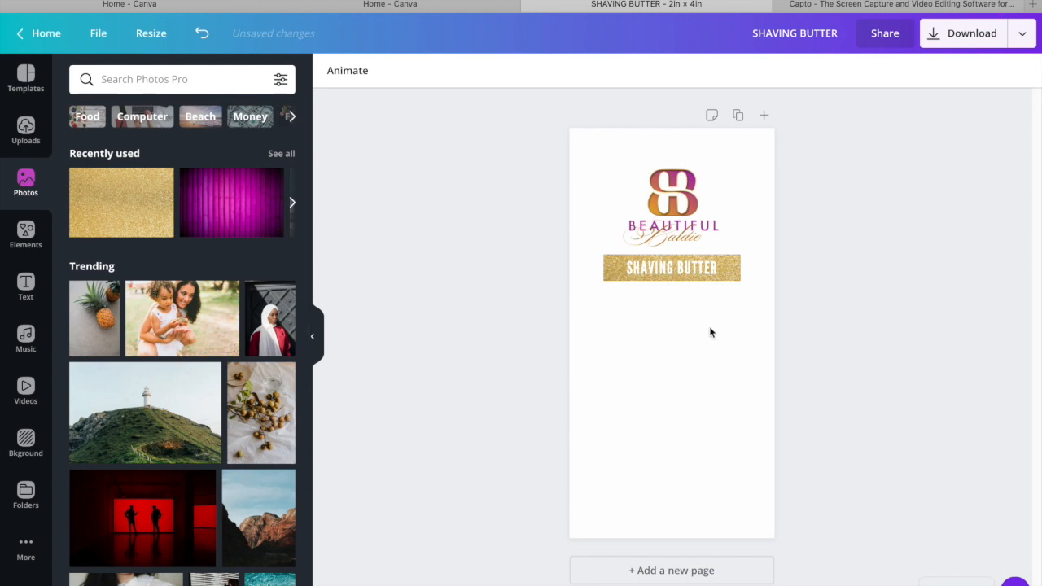
# Add a heading reading CLEAN on the first line and & MOISTURIZER beneath it
pyautogui.click(26, 287)
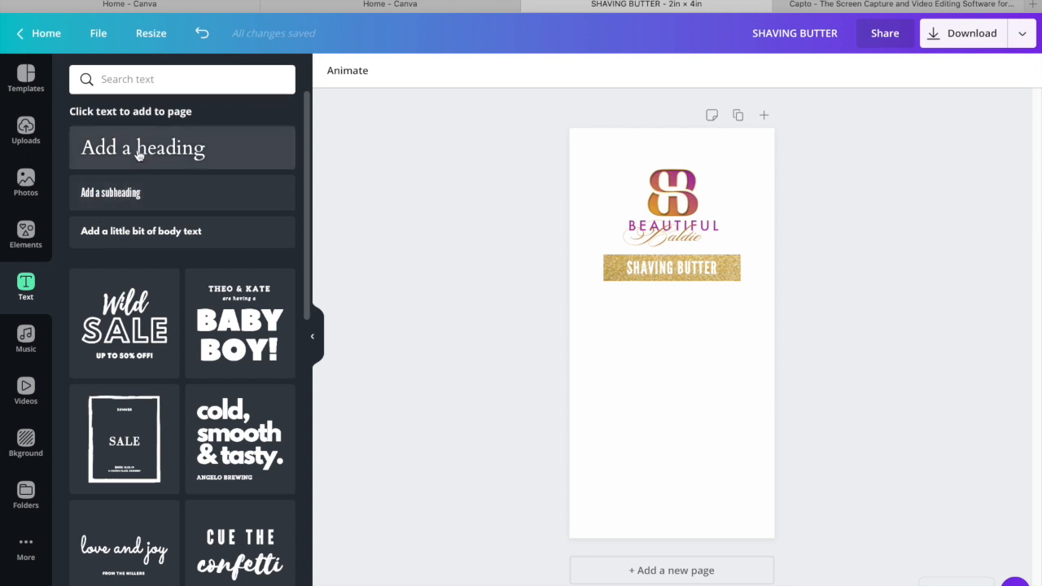
pyautogui.click(138, 154)
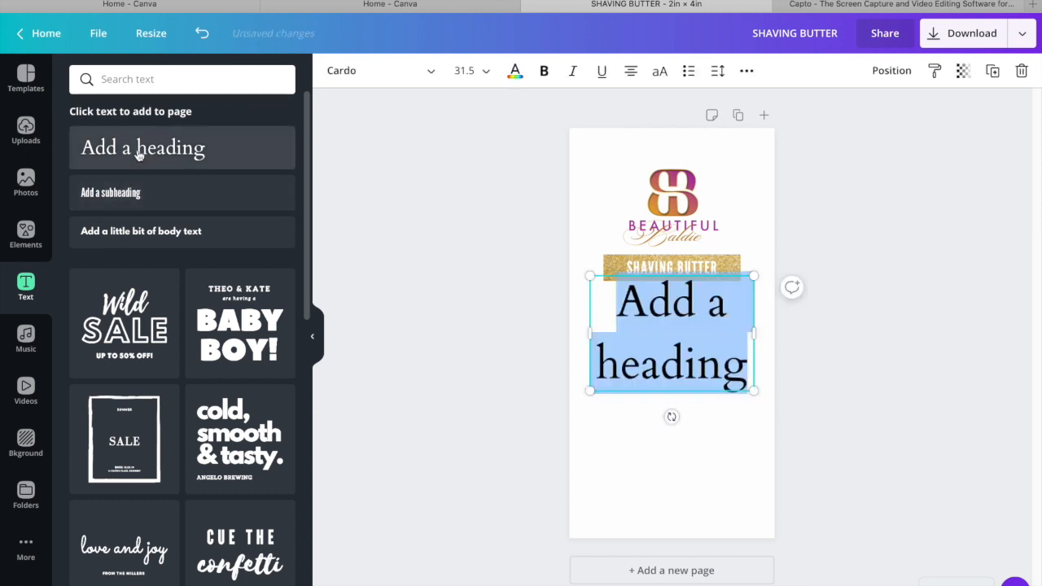
pyautogui.write('CL')
pyautogui.press('BackSpace')
pyautogui.press('BackSpace')
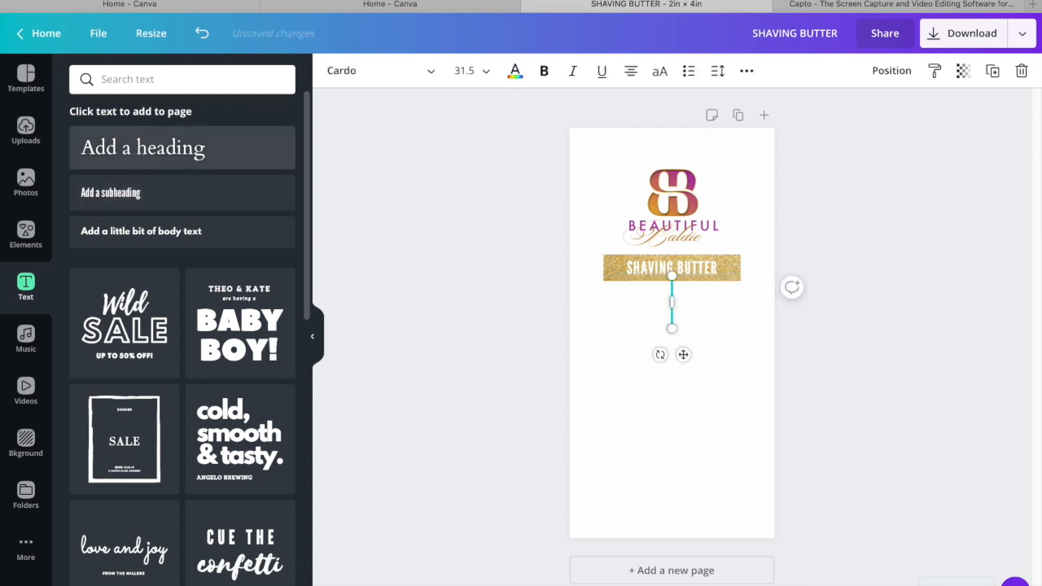
pyautogui.write('CLEAN')
pyautogui.press('Return')
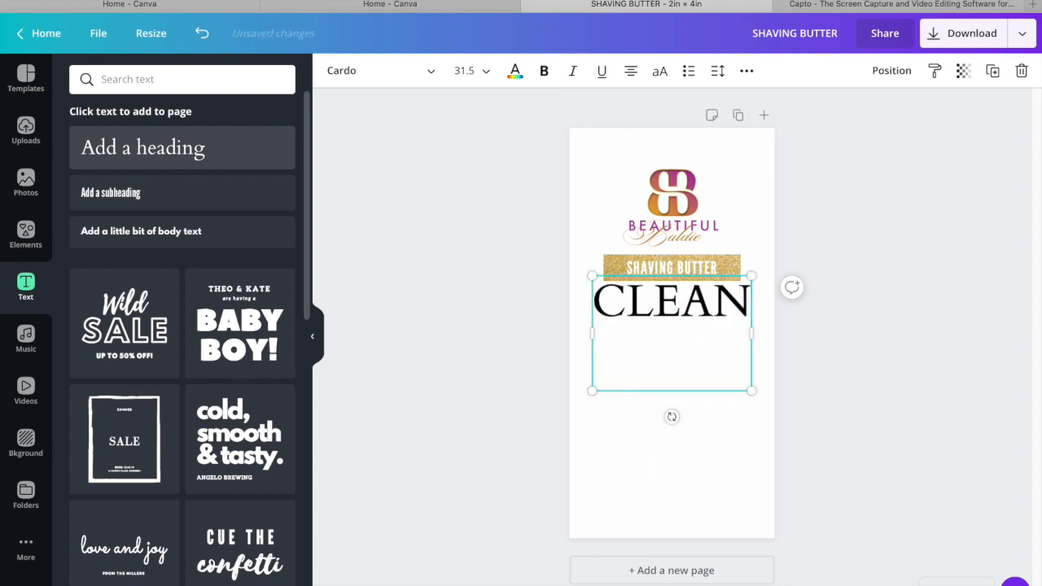
pyautogui.write('& MOI')
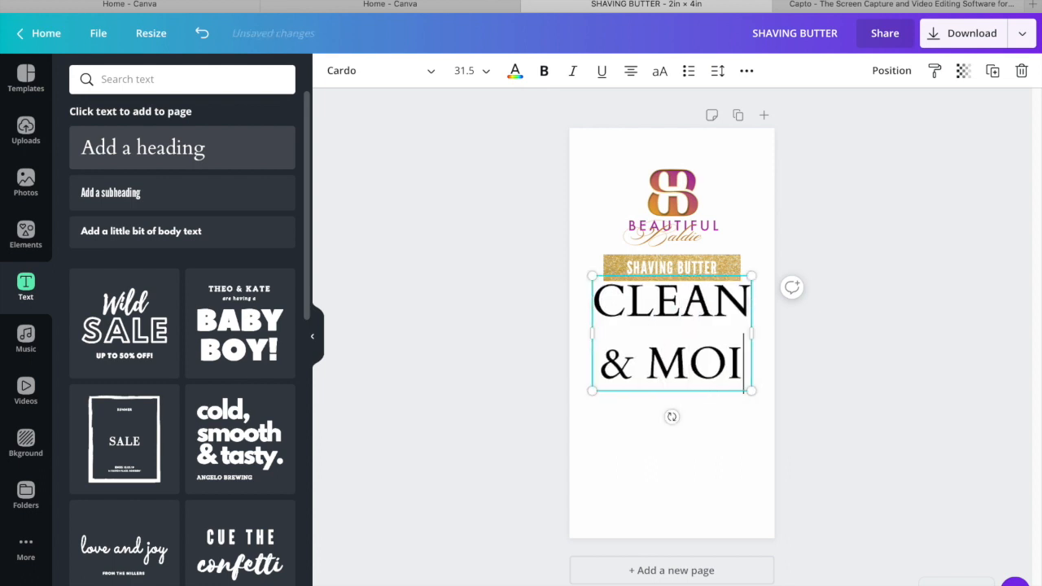
pyautogui.write('STURIZER')
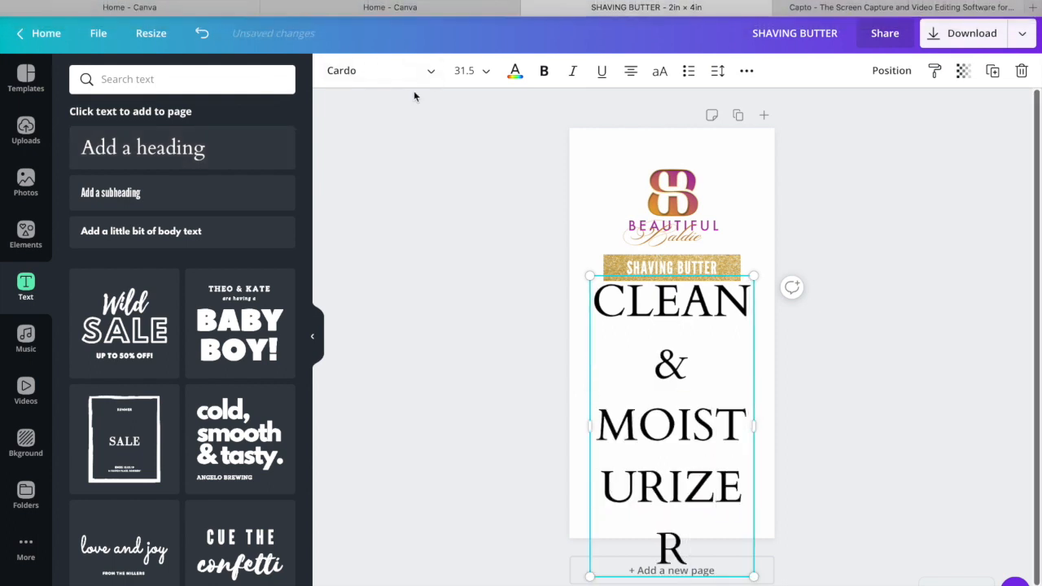
# Set the & MOISTURIZER line to the League Gothic font at size 10
pyautogui.click(429, 73)
pyautogui.click(160, 210)
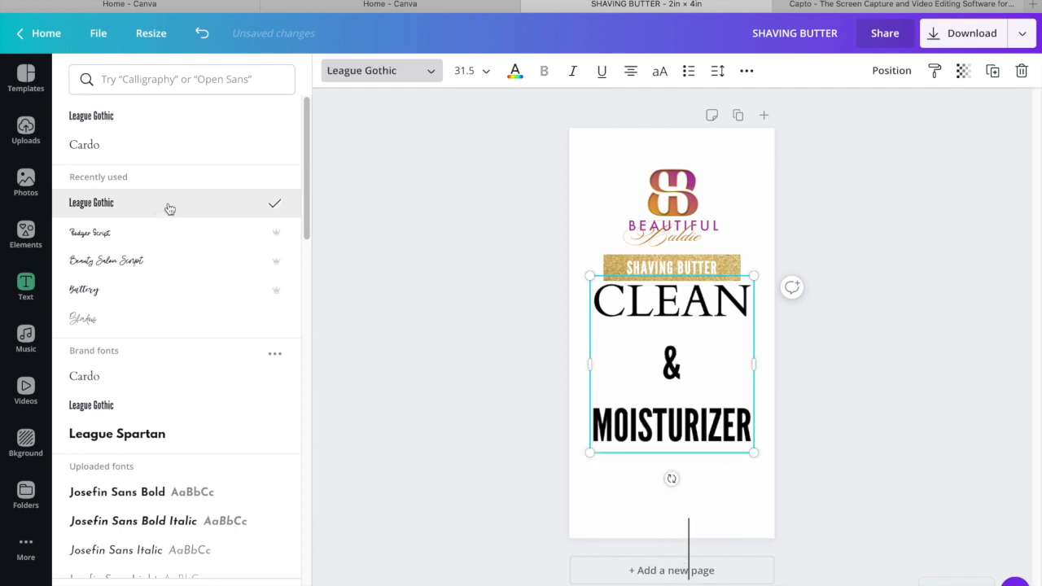
pyautogui.click(465, 73)
pyautogui.click(473, 167)
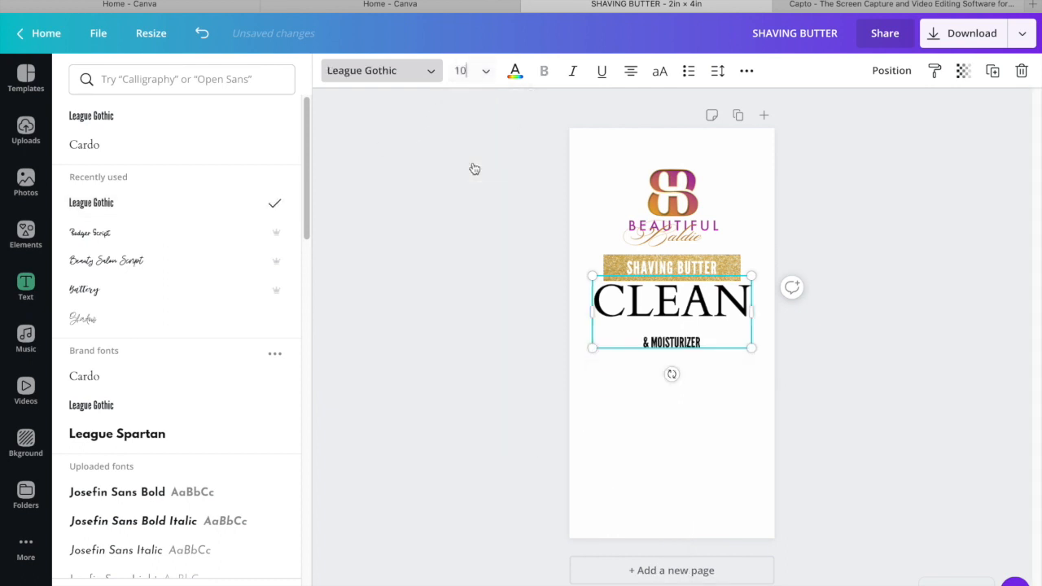
# Set the word CLEAN to the League Gothic font at size 10 to match the line below
pyautogui.click(709, 281)
pyautogui.moveTo(748, 306); pyautogui.dragTo(599, 298)
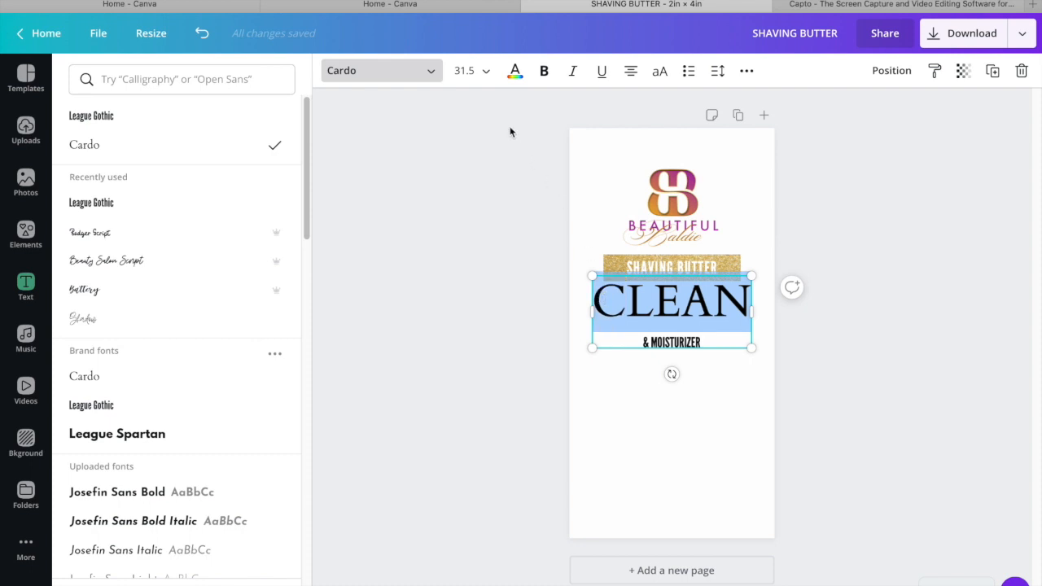
pyautogui.click(484, 73)
pyautogui.click(468, 143)
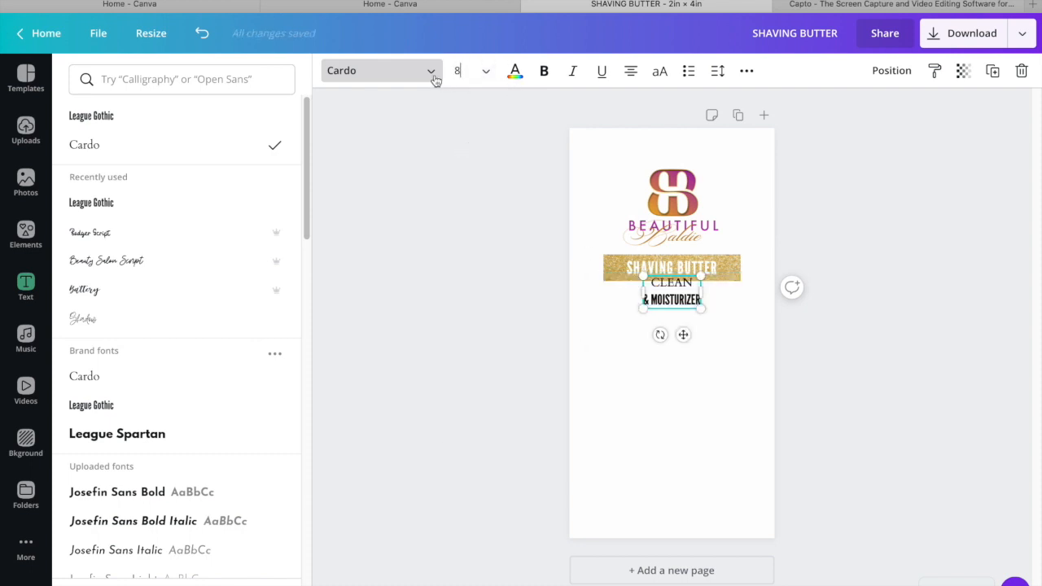
pyautogui.click(181, 122)
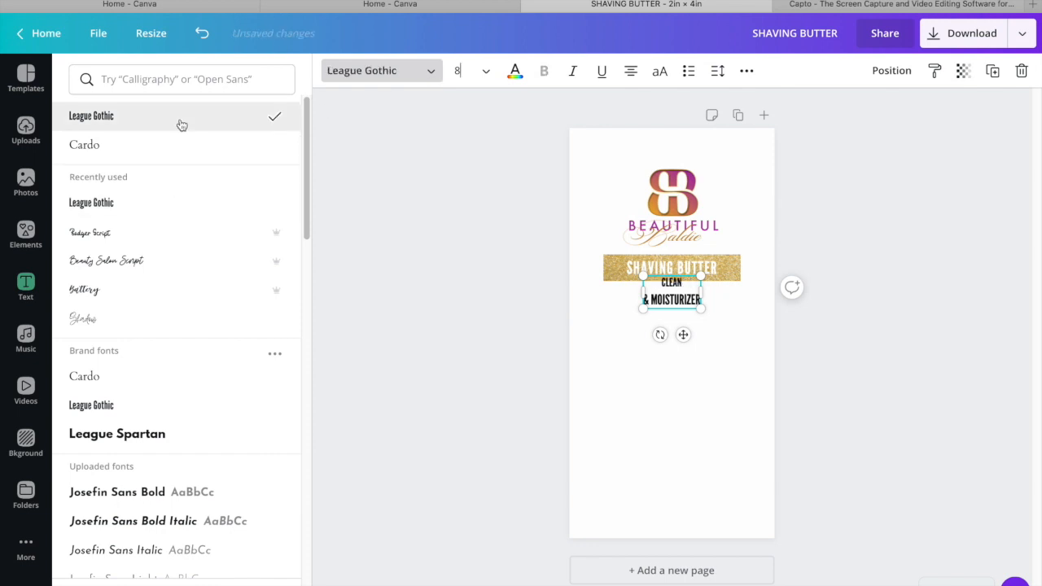
pyautogui.click(484, 72)
pyautogui.click(477, 170)
pyautogui.click(880, 281)
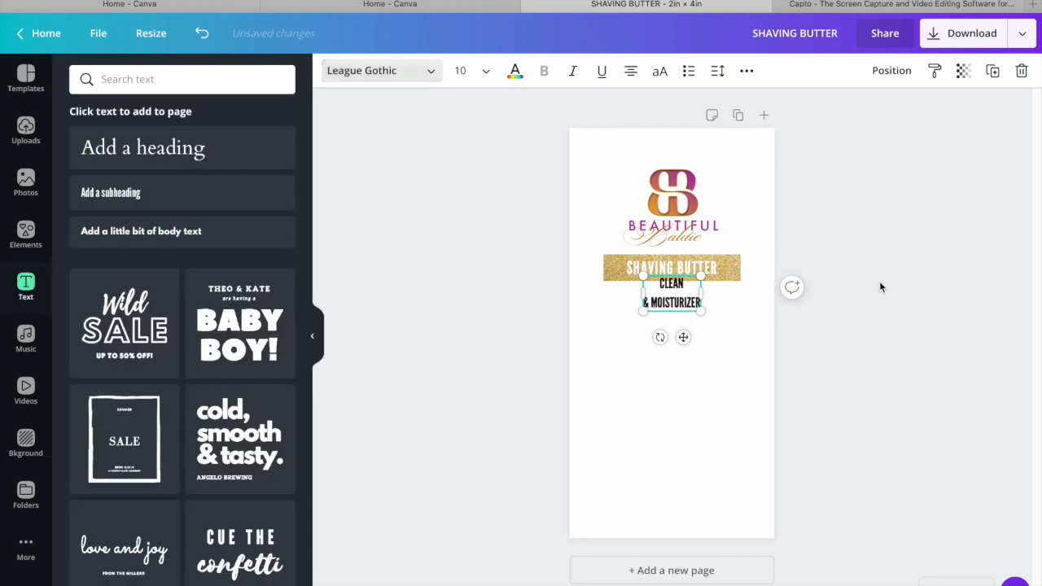
# Move the CLEAN & MOISTURIZER text below the glitter bar and colour it with the BEAUTIFUL BALDIE purple
pyautogui.click(859, 290)
pyautogui.moveTo(688, 301); pyautogui.dragTo(688, 324)
pyautogui.click(510, 69)
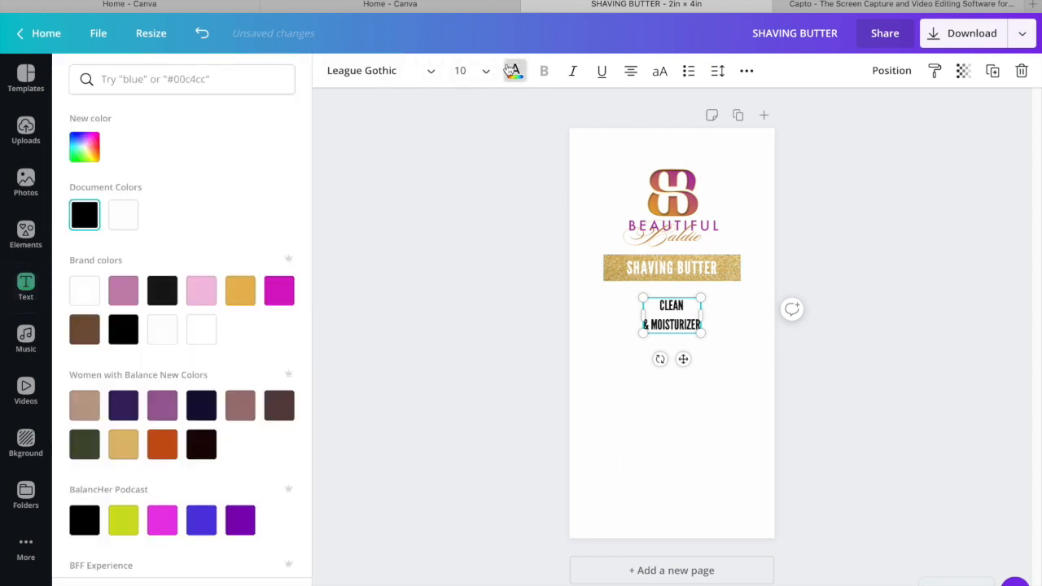
pyautogui.moveTo(308, 339); pyautogui.dragTo(317, 476)
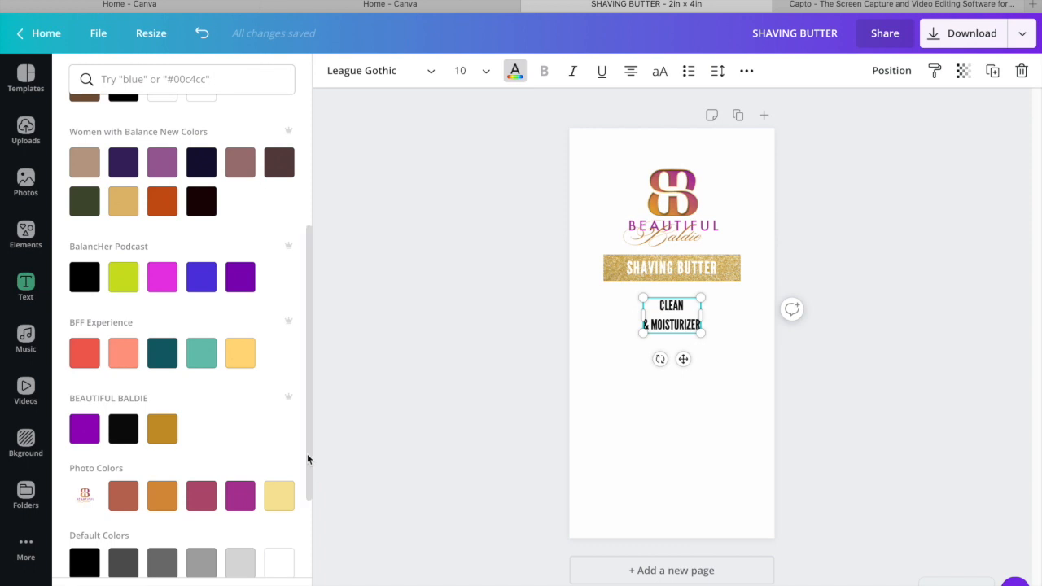
pyautogui.click(76, 435)
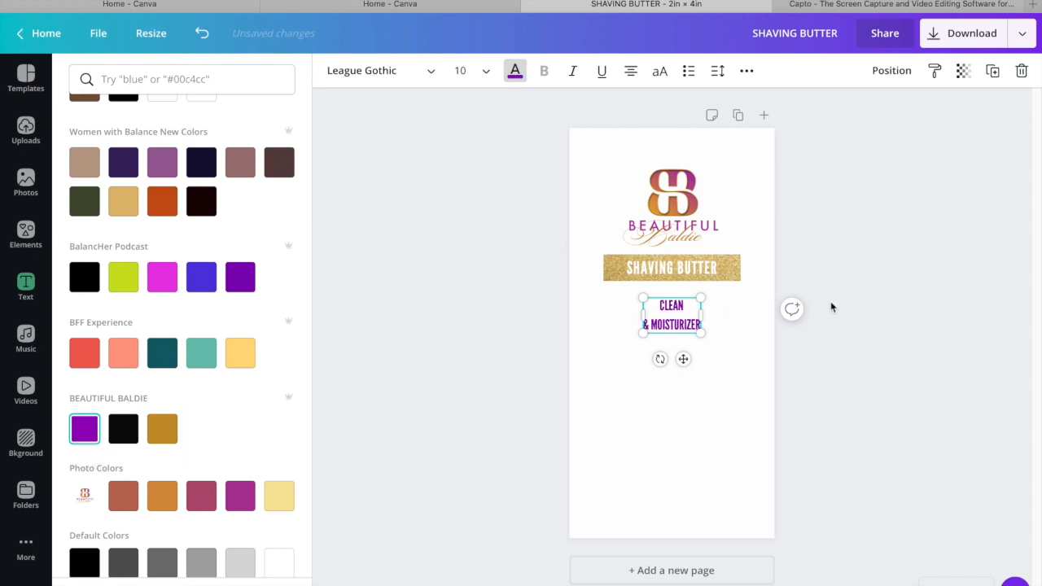
pyautogui.click(887, 275)
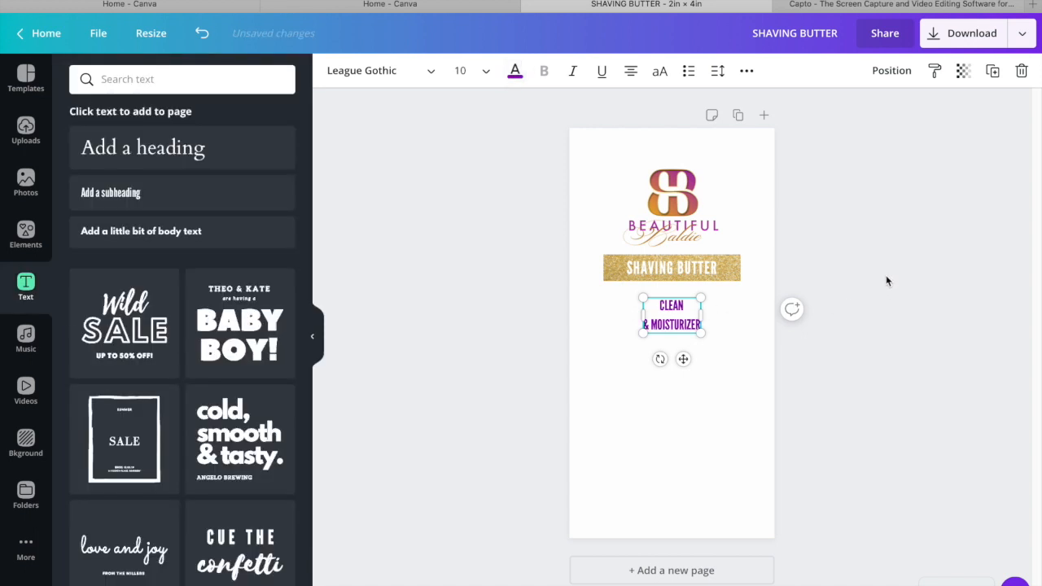
pyautogui.click(886, 277)
# Put MOISTURIZER on its own third line and replace the ampersand above it with a plus sign
pyautogui.click(683, 319)
pyautogui.press('Return')
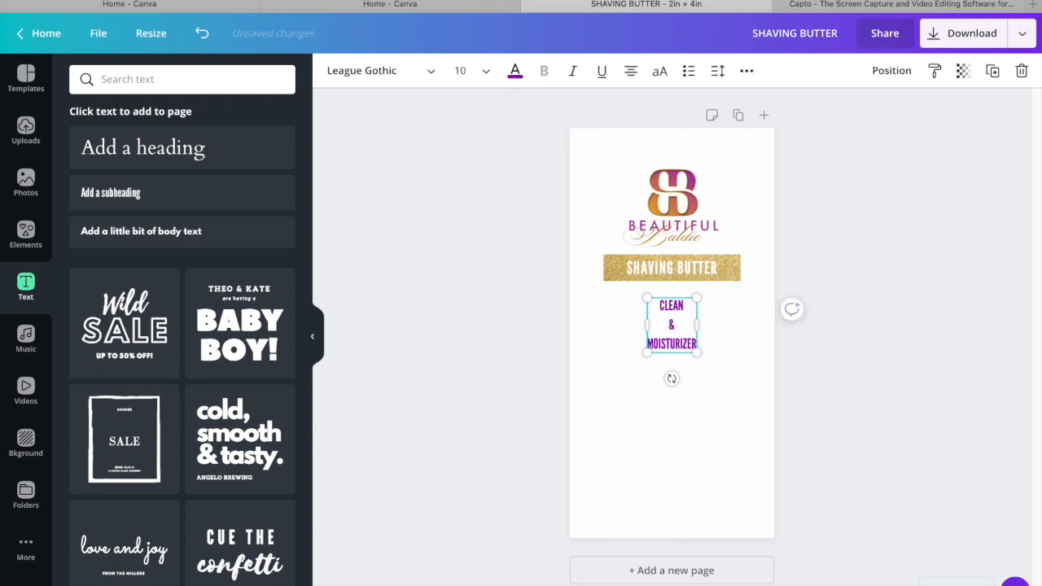
pyautogui.click(682, 321)
pyautogui.doubleClick(672, 324)
pyautogui.write('+')
pyautogui.click(954, 336)
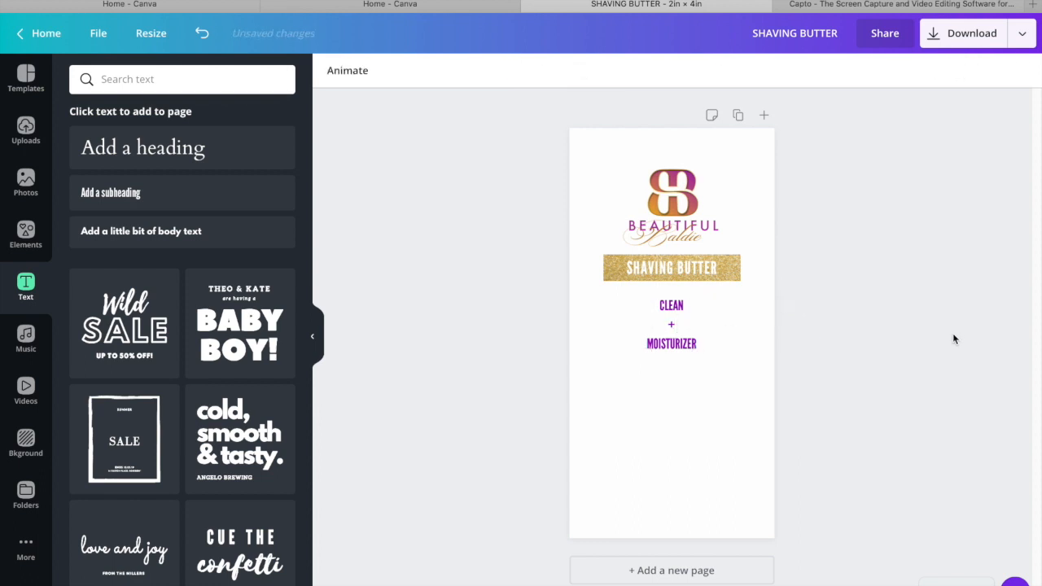
# Move the CLEAN + MOISTURIZER text closer to the glitter bar and set its letter spacing to 70 and line height to 1.18
pyautogui.moveTo(667, 341); pyautogui.dragTo(667, 332)
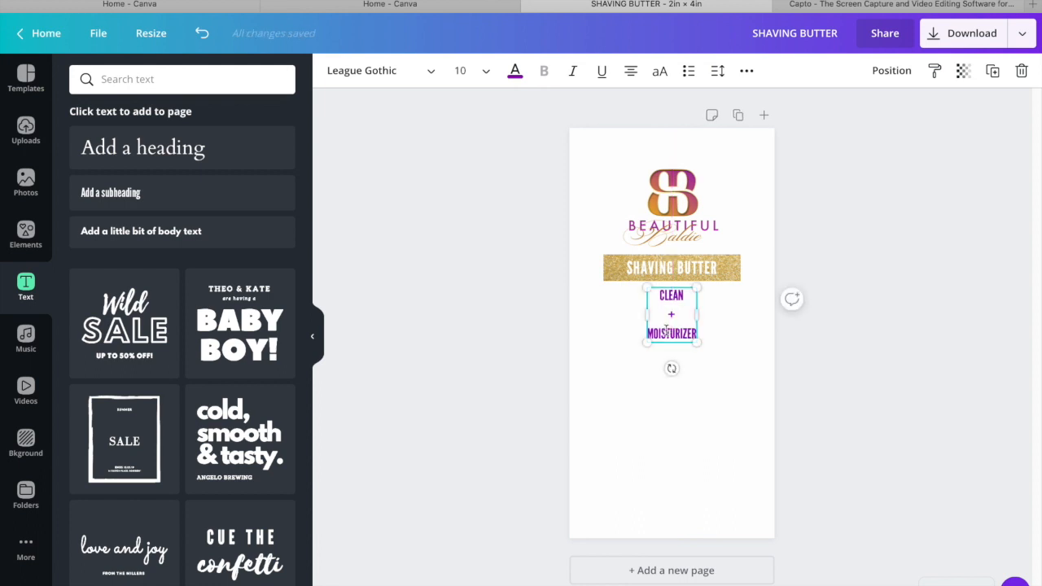
pyautogui.click(717, 71)
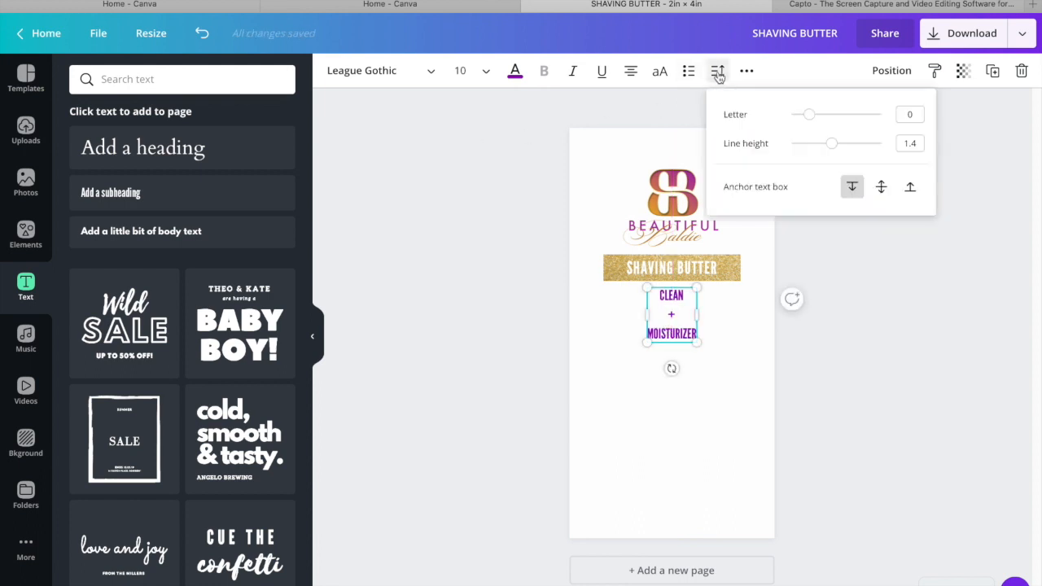
pyautogui.moveTo(812, 118); pyautogui.dragTo(817, 119)
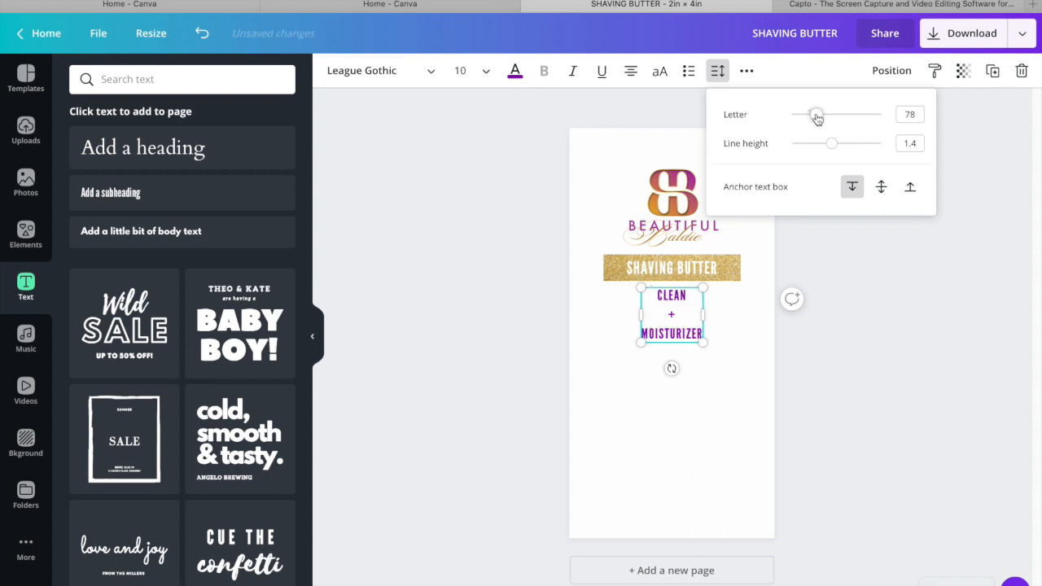
pyautogui.click(856, 277)
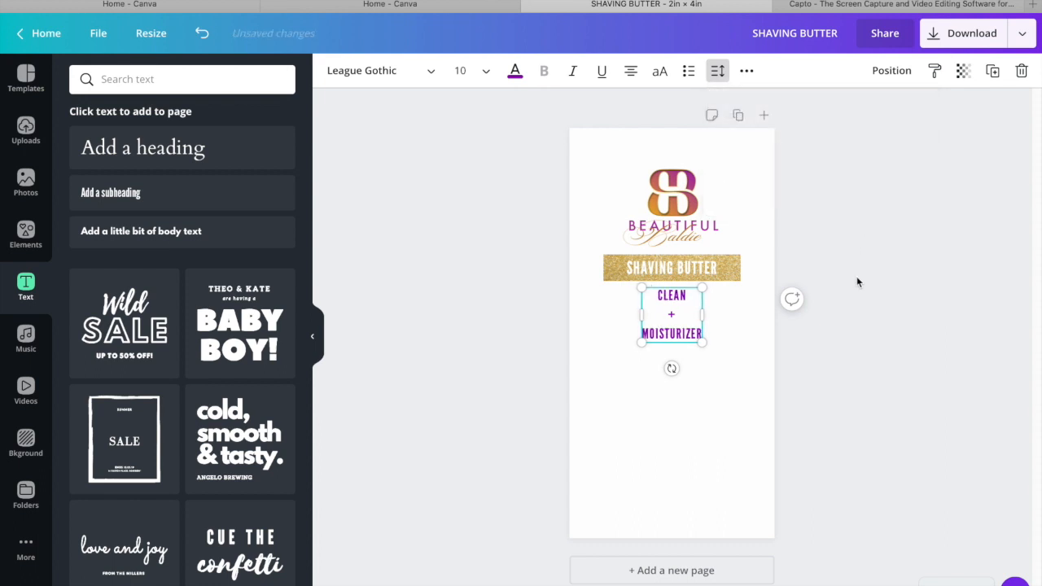
pyautogui.moveTo(683, 313); pyautogui.dragTo(675, 313)
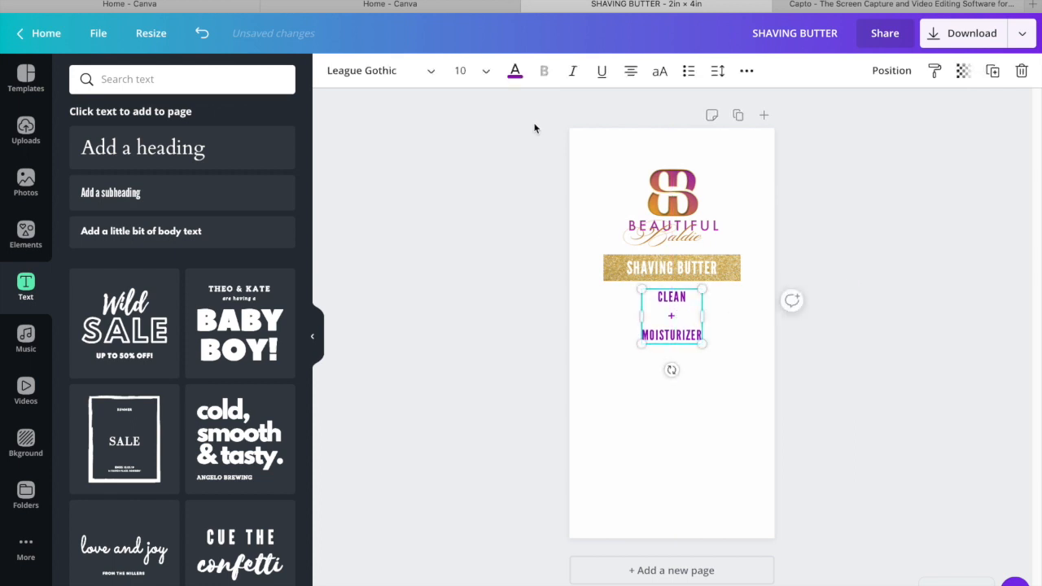
pyautogui.click(719, 72)
pyautogui.moveTo(830, 145); pyautogui.dragTo(824, 149)
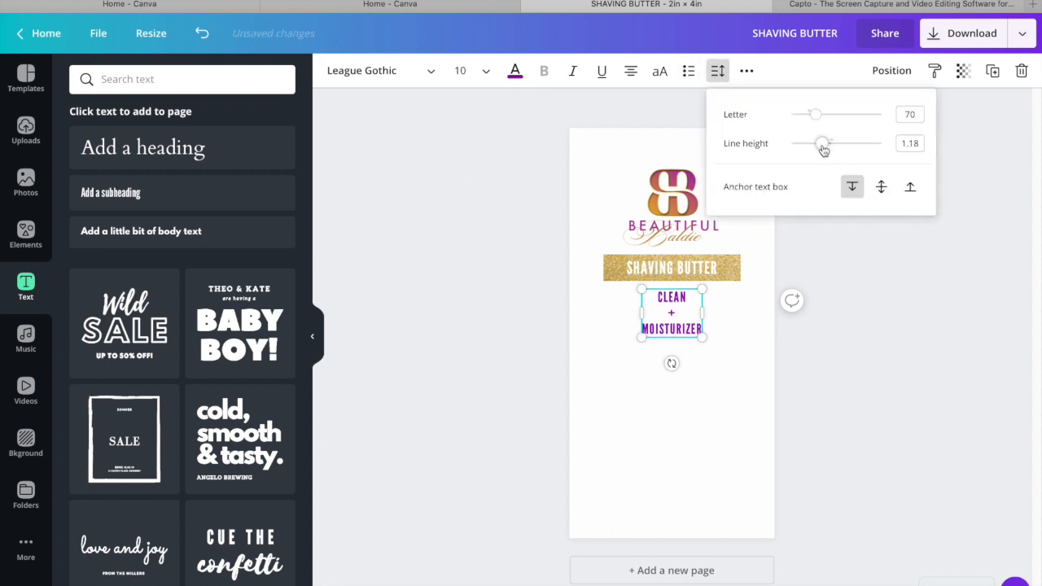
pyautogui.click(864, 277)
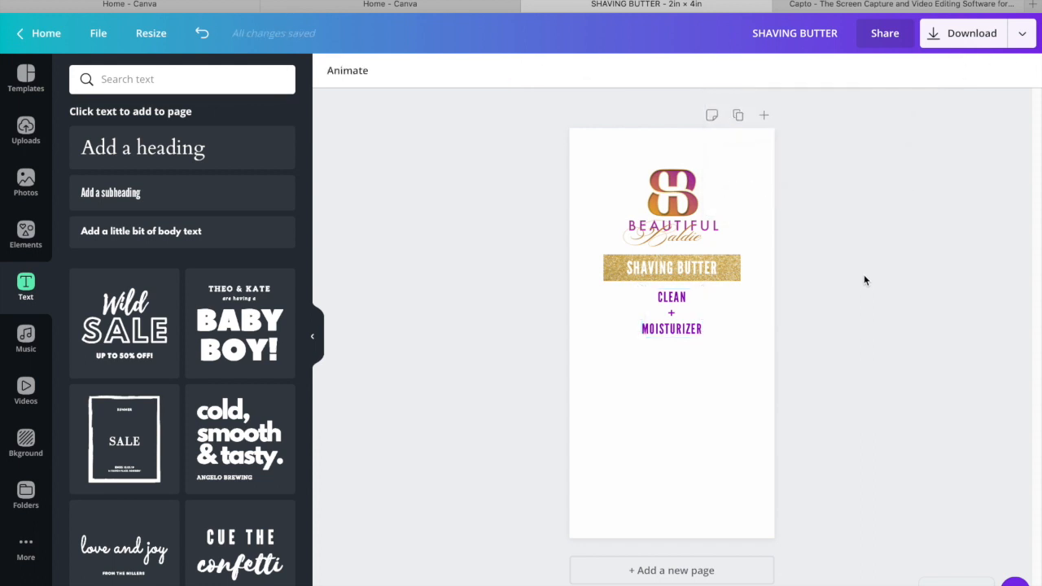
# Add a heading made of underscores as a divider line and centre it just below MOISTURIZER
pyautogui.click(661, 437)
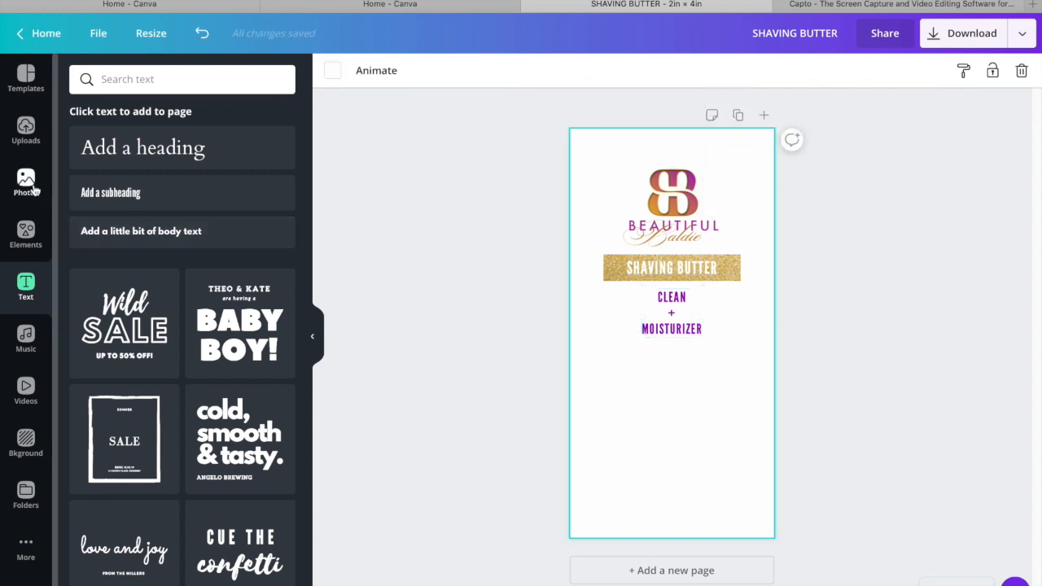
pyautogui.click(183, 148)
pyautogui.write('_____')
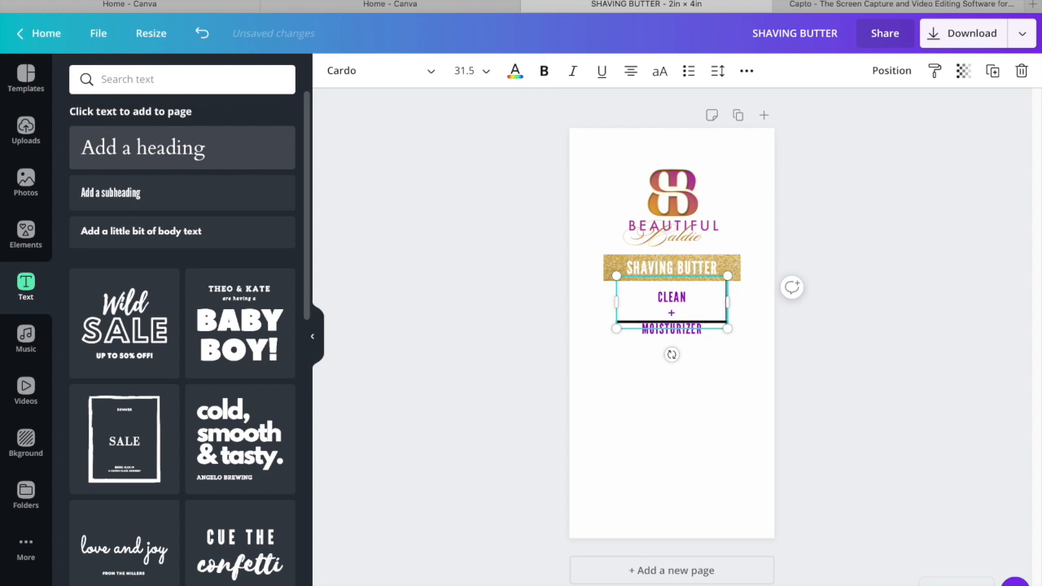
pyautogui.click(877, 319)
pyautogui.moveTo(706, 303); pyautogui.dragTo(706, 333)
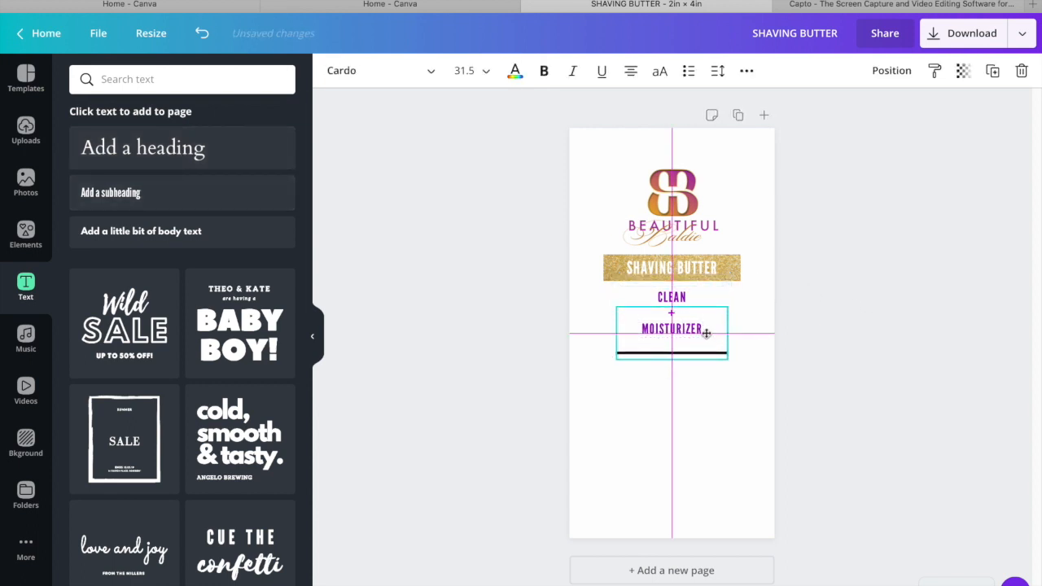
# Colour the divider line with the gold brand colour and move it slightly closer to MOISTURIZER
pyautogui.click(514, 71)
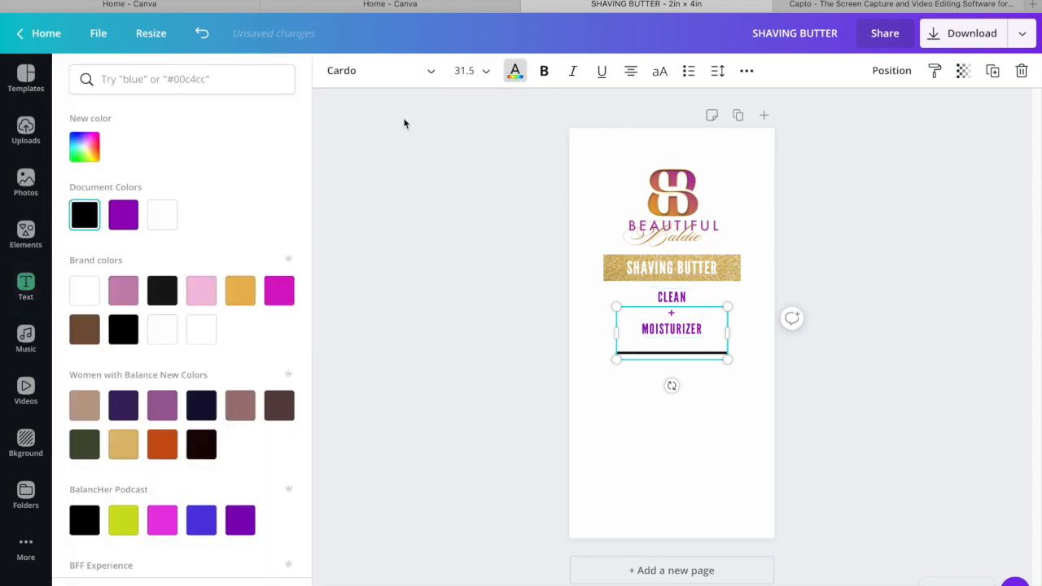
pyautogui.click(241, 291)
pyautogui.click(906, 393)
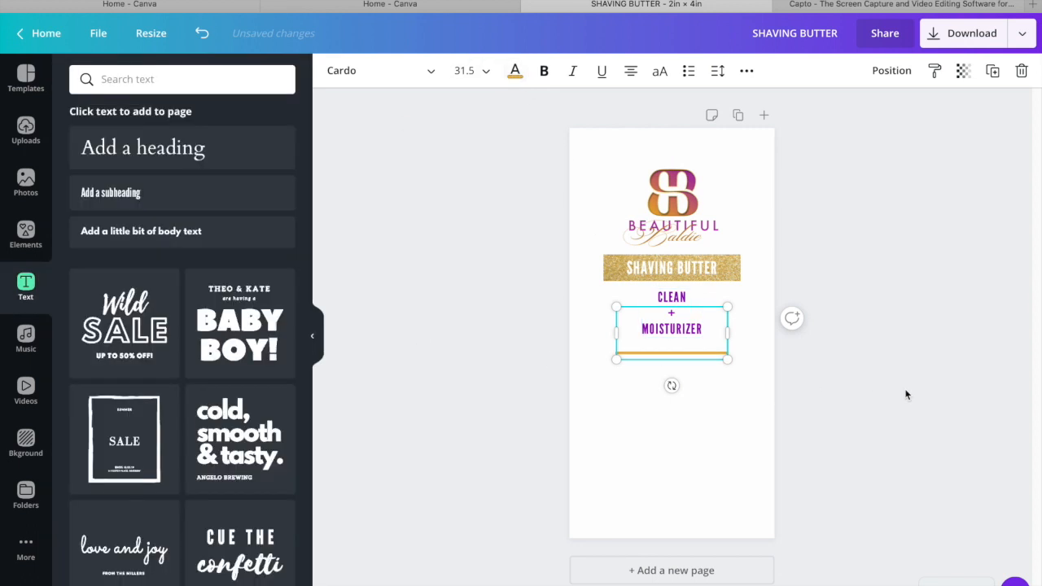
pyautogui.click(906, 393)
pyautogui.moveTo(723, 352); pyautogui.dragTo(723, 347)
pyautogui.click(875, 372)
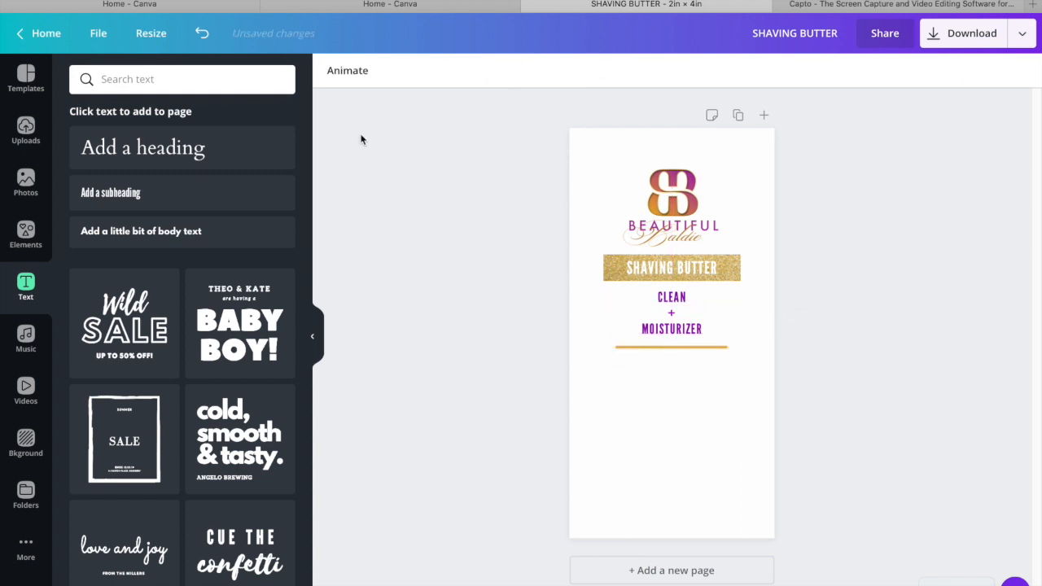
# Add a heading to the label reading APPLY A SMALL AMOUNT WITH WARM WATER
pyautogui.click(196, 149)
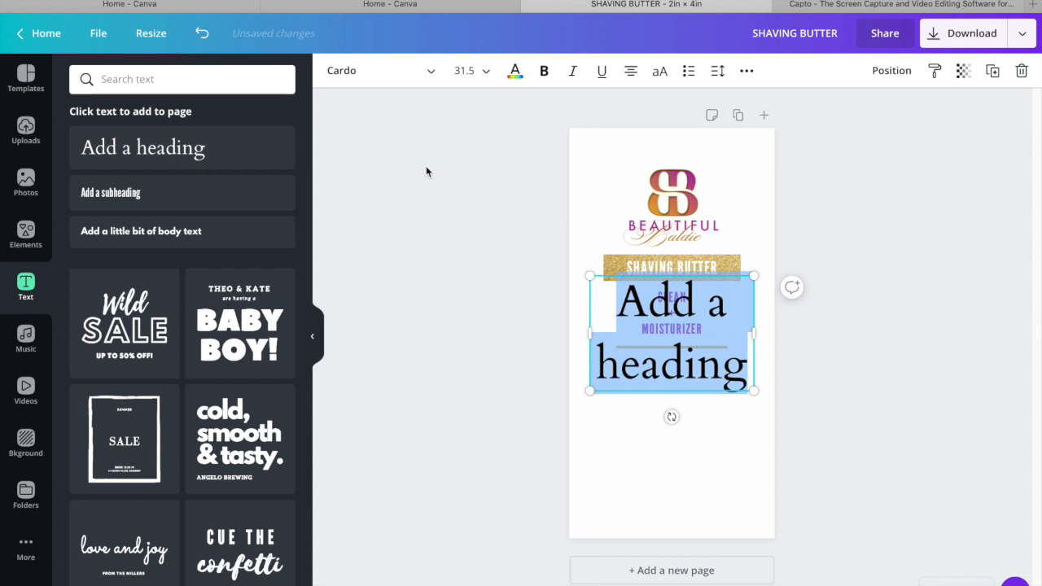
pyautogui.write('APPLY')
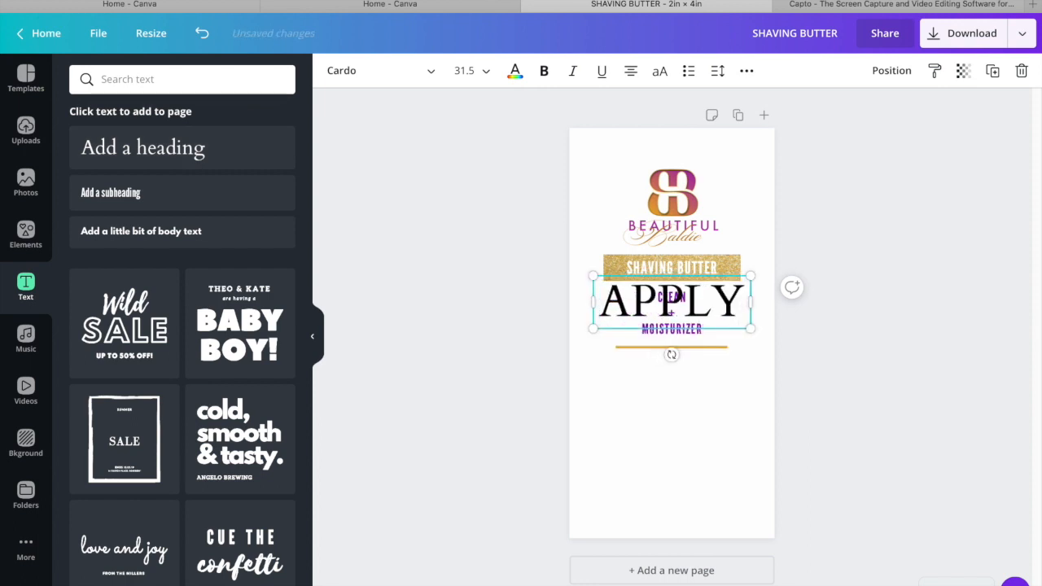
pyautogui.press('Return')
pyautogui.write('A SMA')
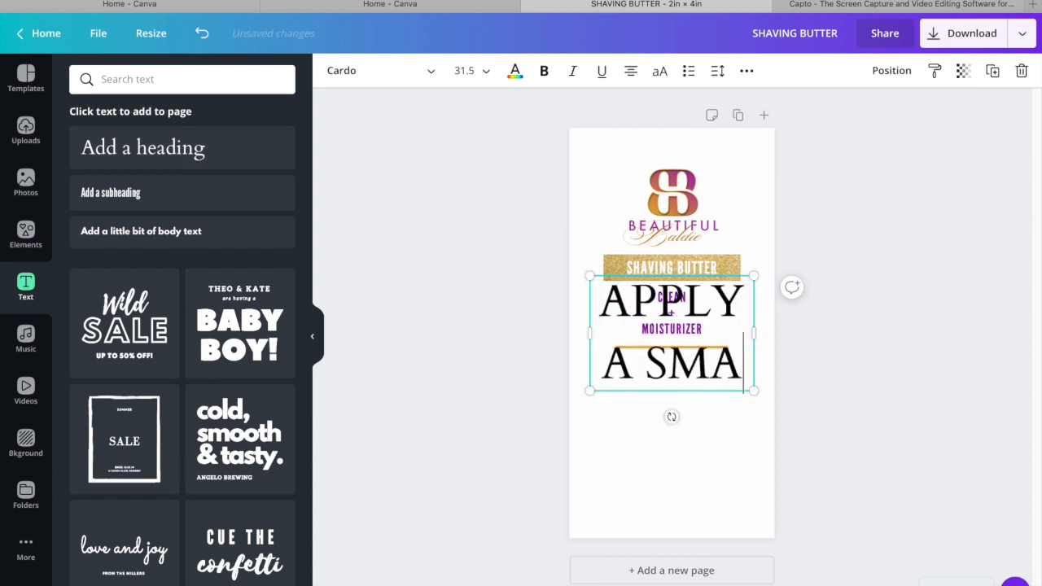
pyautogui.write('LL AMOUNT WITH')
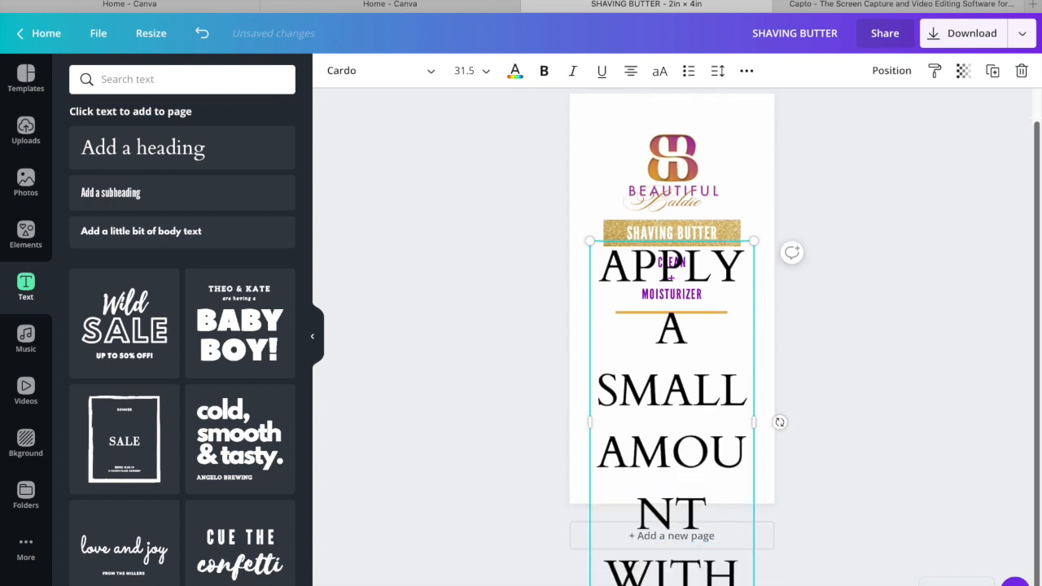
pyautogui.write(' WARM WATER.')
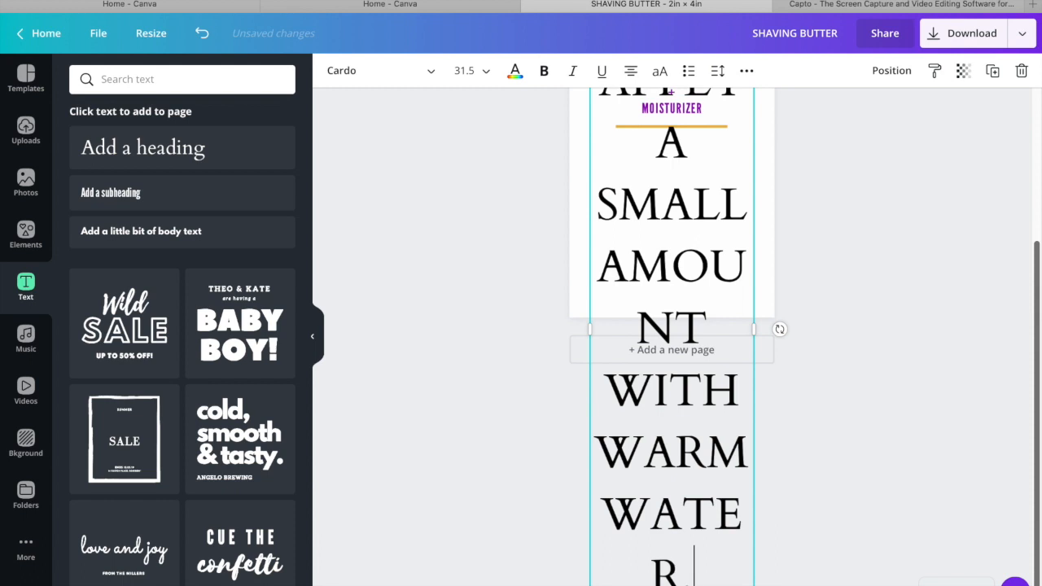
# Set the usage directions to League Gothic at size 8 and place them just below the gold divider line
pyautogui.click(485, 79)
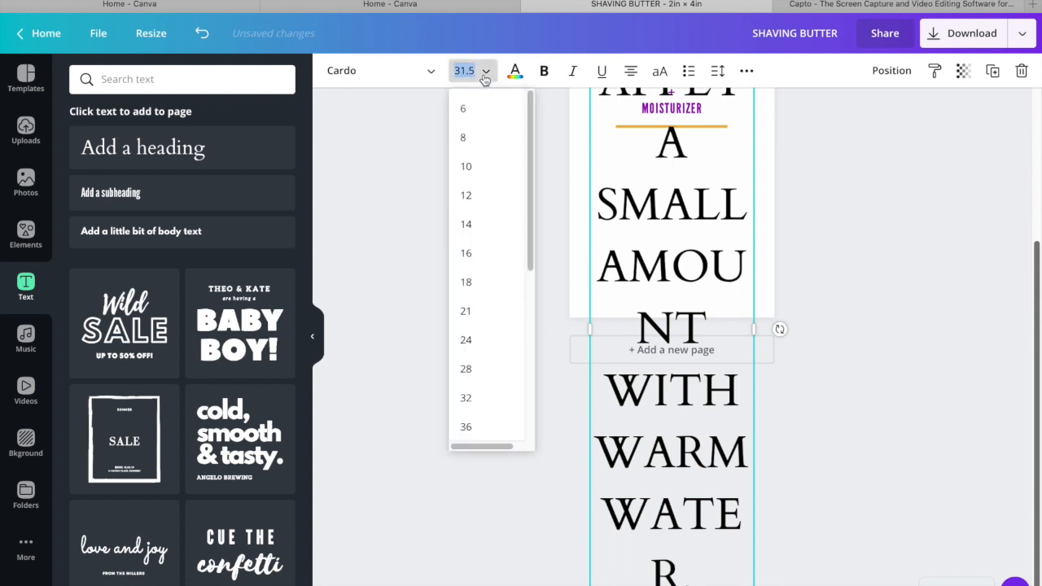
pyautogui.click(460, 145)
pyautogui.click(388, 82)
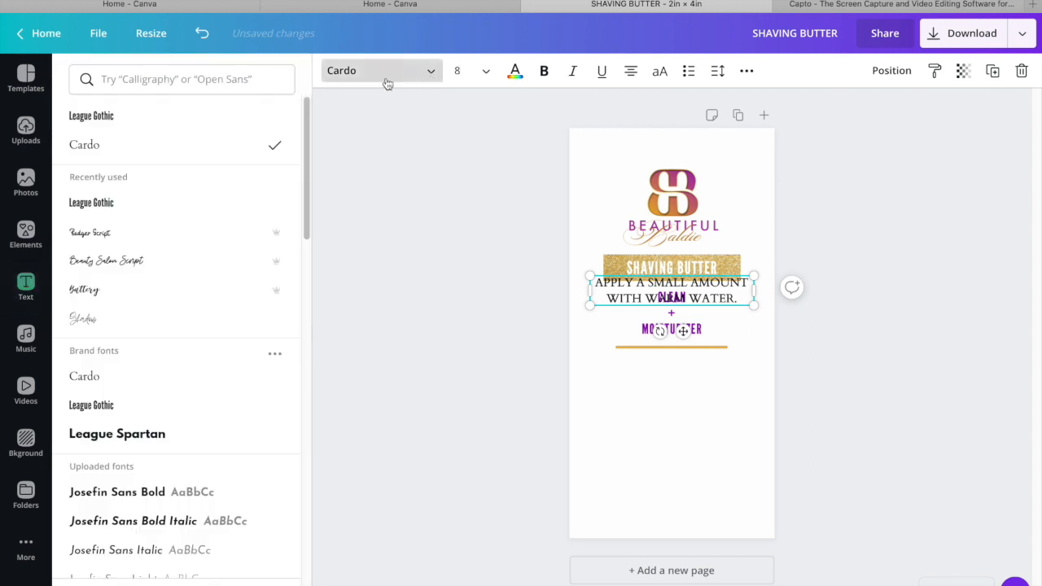
pyautogui.click(204, 119)
pyautogui.moveTo(684, 316); pyautogui.dragTo(685, 410)
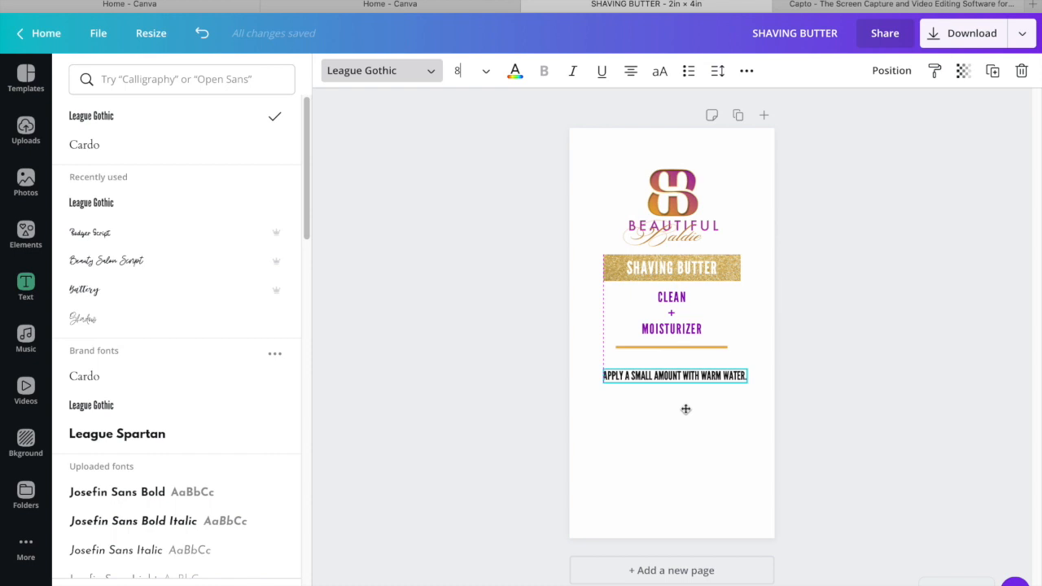
pyautogui.moveTo(685, 410); pyautogui.dragTo(685, 401)
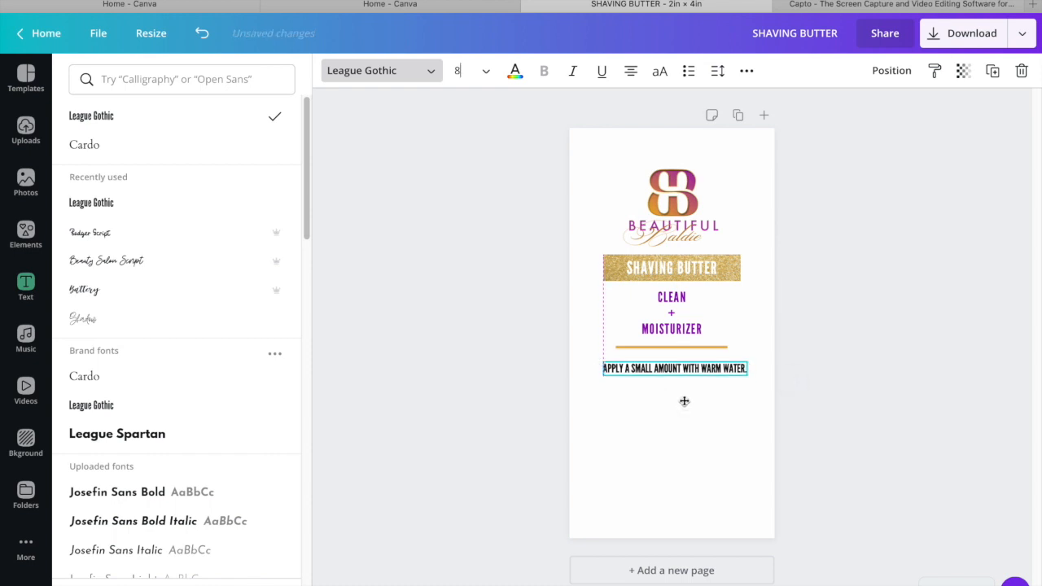
# Colour the usage directions with the document's purple
pyautogui.click(515, 71)
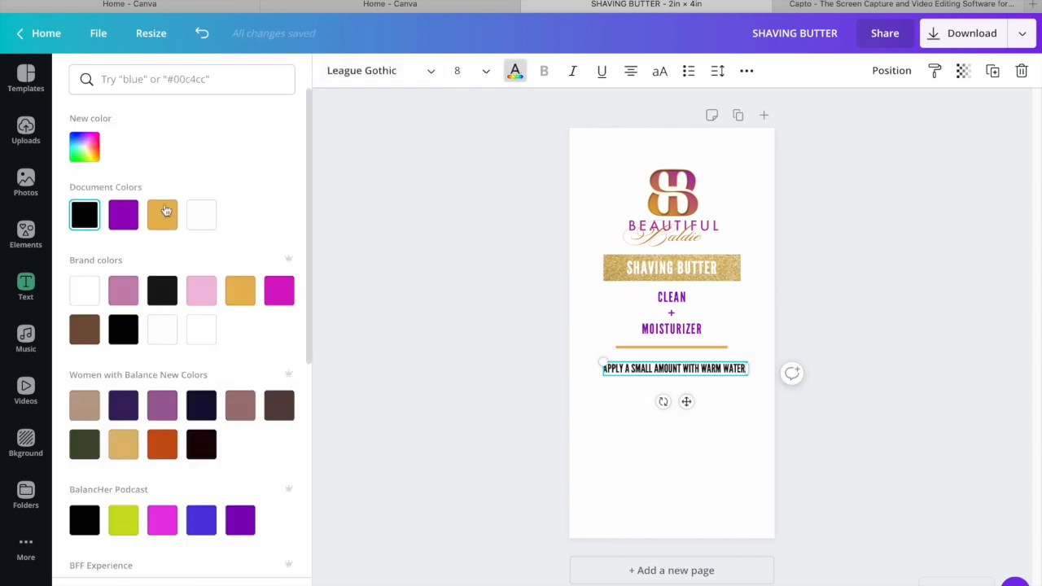
pyautogui.click(123, 214)
pyautogui.click(877, 321)
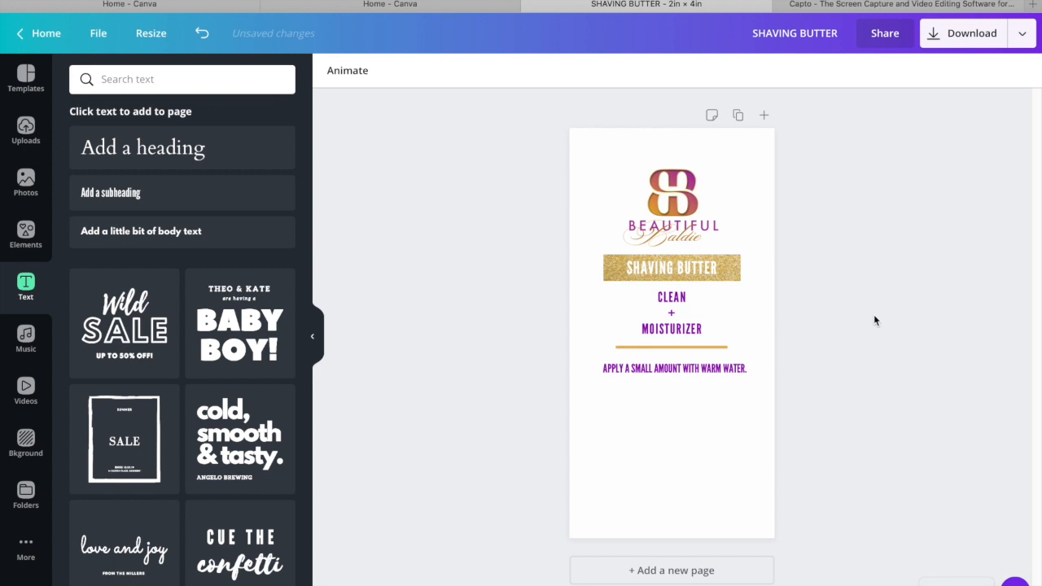
# Add another heading in League Gothic at size 6 and centre it in the label's lower part, below the usage directions
pyautogui.click(241, 155)
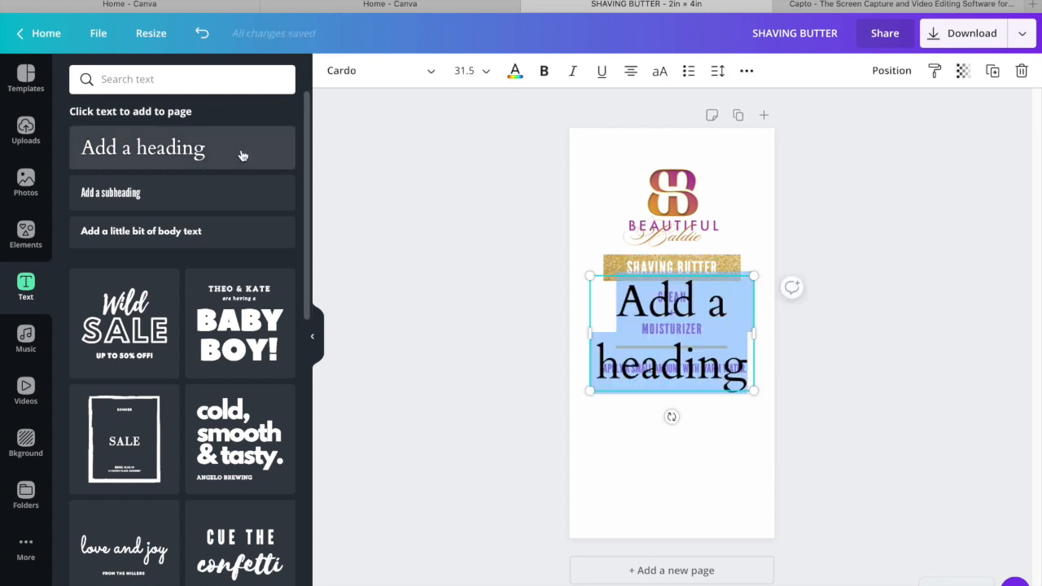
pyautogui.click(394, 75)
pyautogui.click(173, 122)
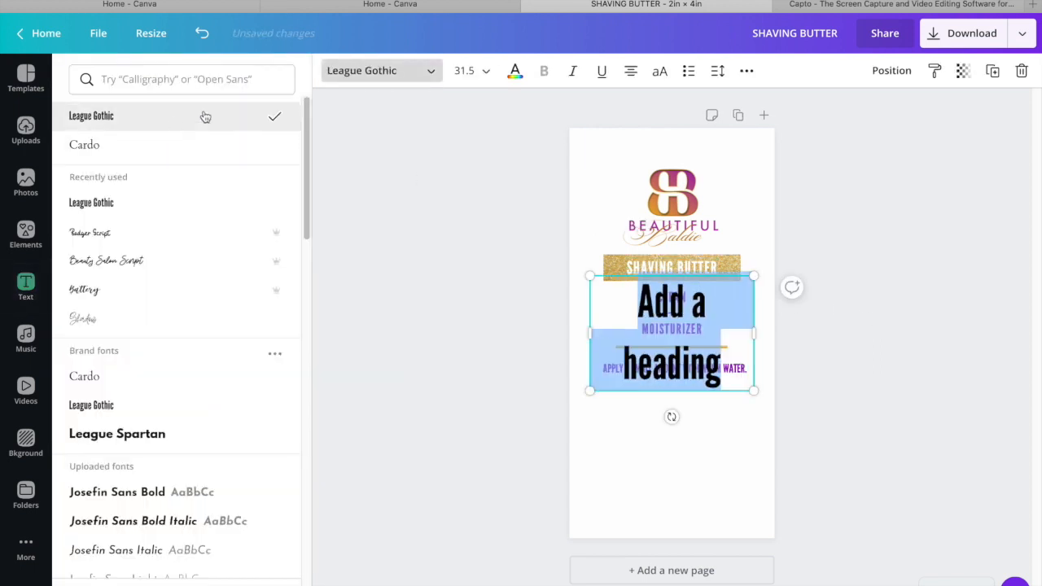
pyautogui.click(482, 72)
pyautogui.click(489, 118)
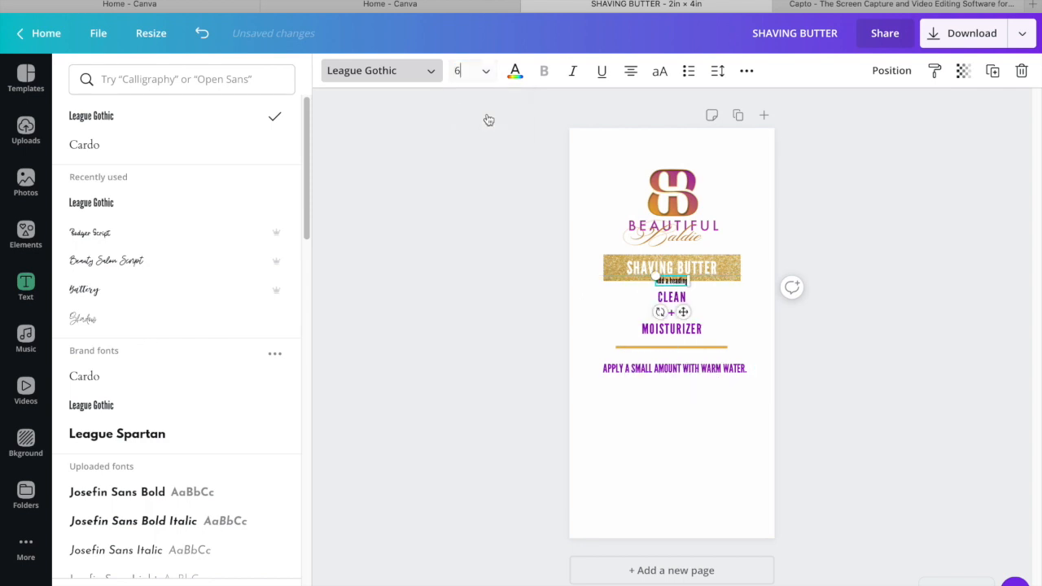
pyautogui.moveTo(684, 312); pyautogui.dragTo(684, 471)
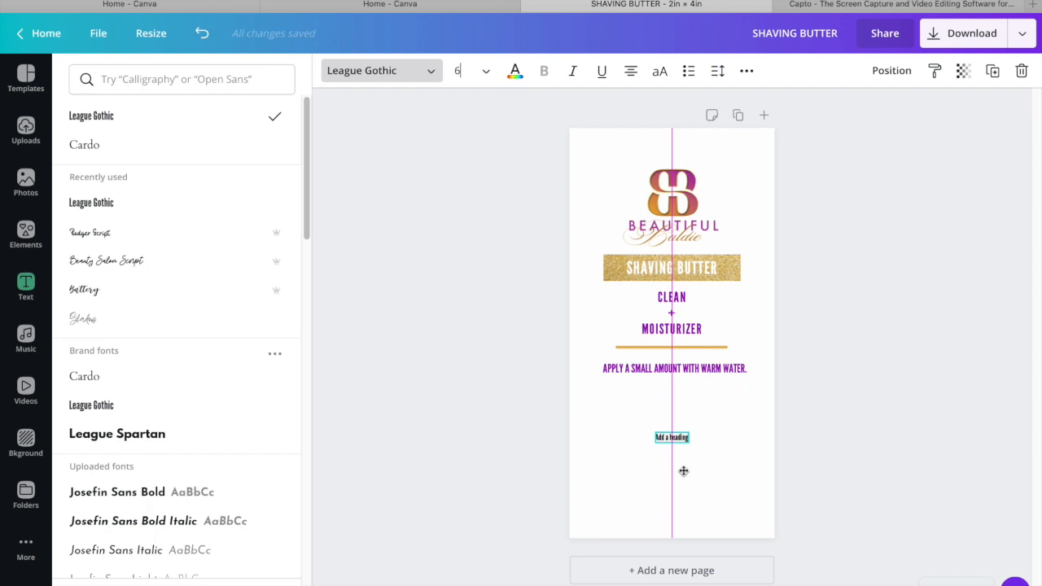
pyautogui.moveTo(684, 470); pyautogui.dragTo(684, 469)
# Replace the small heading's placeholder text with SHEA MOISTURIZER, WATER, ALOE, VITAMINE E
pyautogui.doubleClick(672, 436)
pyautogui.press('BackSpace')
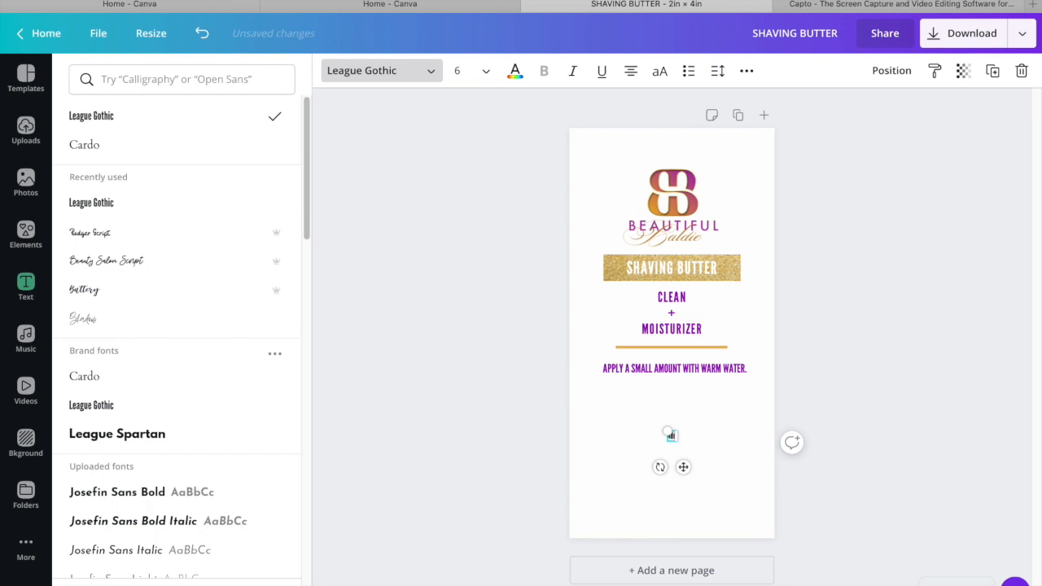
pyautogui.write('*SHEA')
pyautogui.press('BackSpace')
pyautogui.write('SHEA MOISTURIZER, WATER, ALOE, VITAMIN')
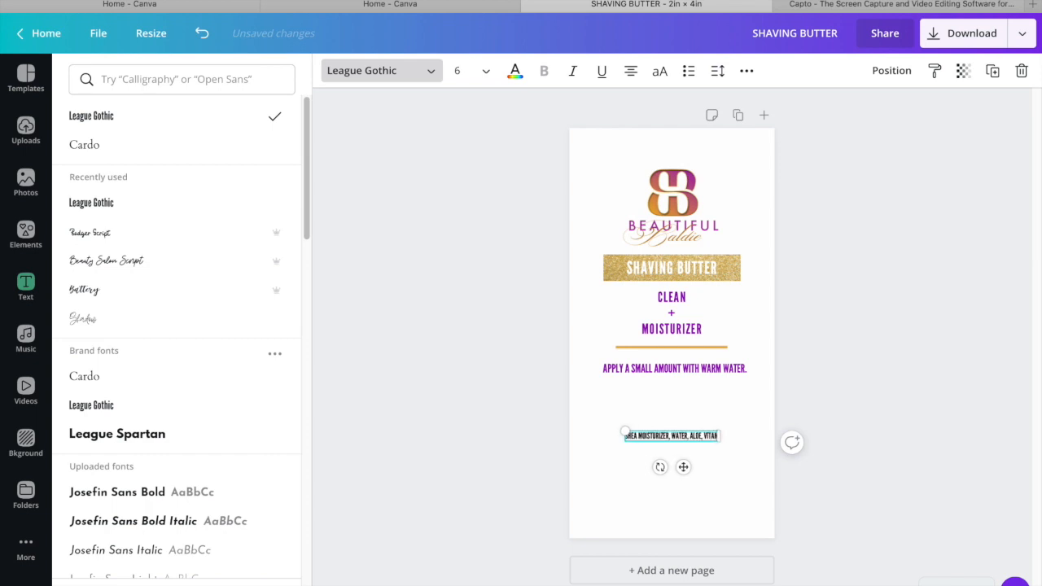
pyautogui.write('E')
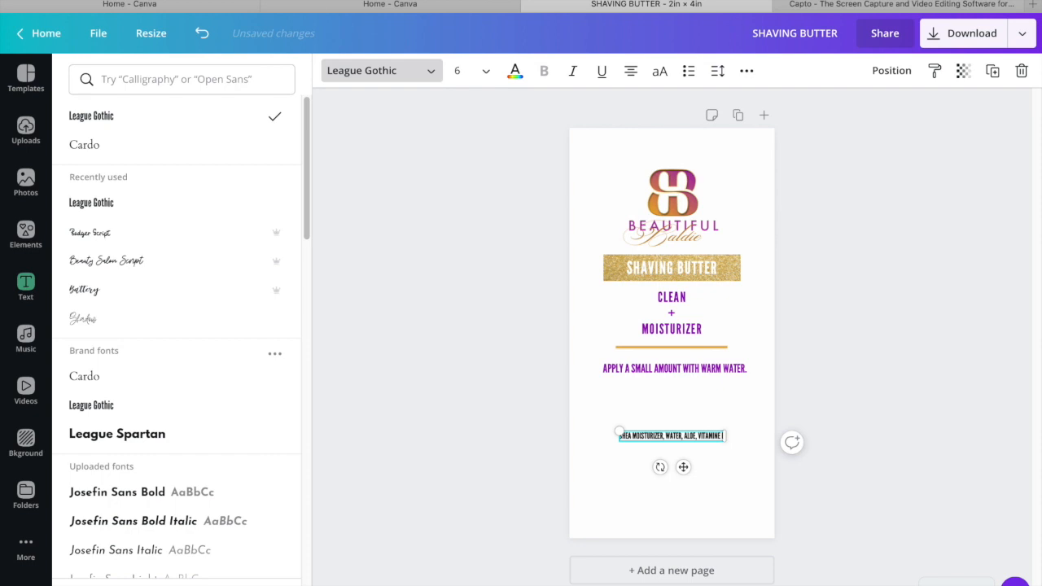
pyautogui.click(923, 425)
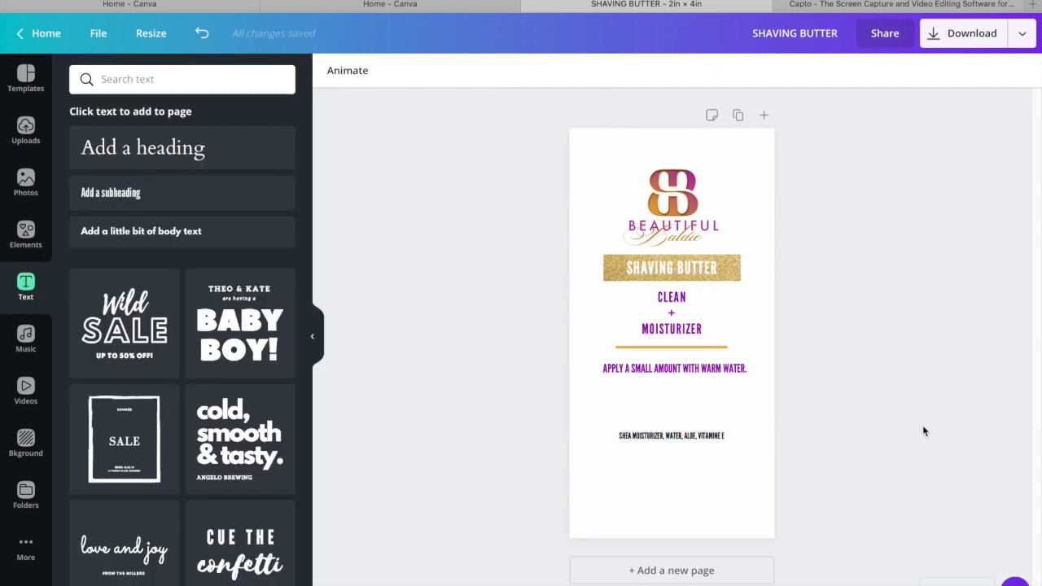
# Replace the word SHEA at the start of the ingredients line with INGREDIENTS:
pyautogui.click(698, 434)
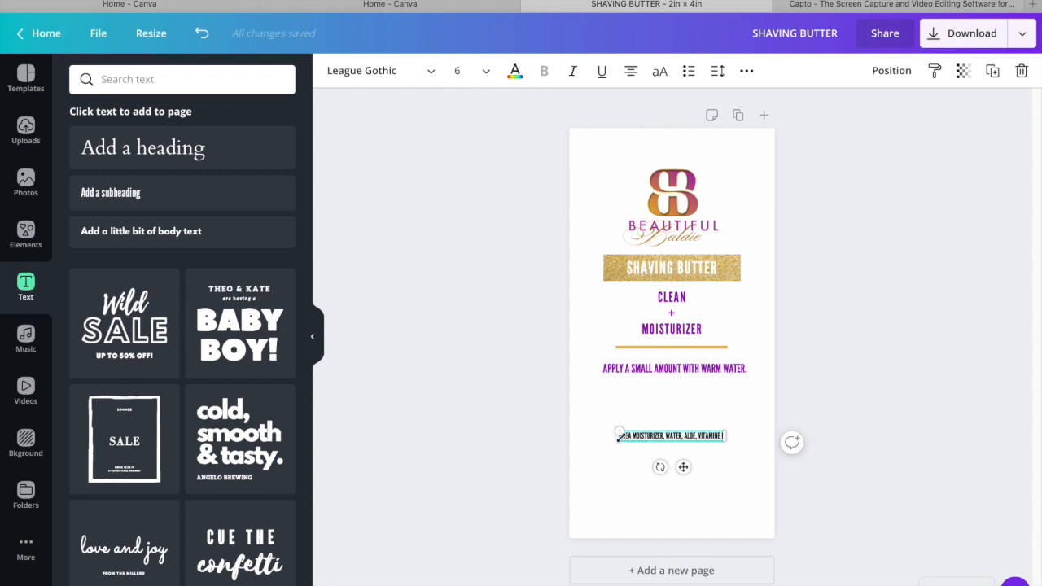
pyautogui.press('BackSpace')
pyautogui.press('BackSpace')
pyautogui.press('BackSpace')
pyautogui.press('BackSpace')
pyautogui.press('BackSpace')
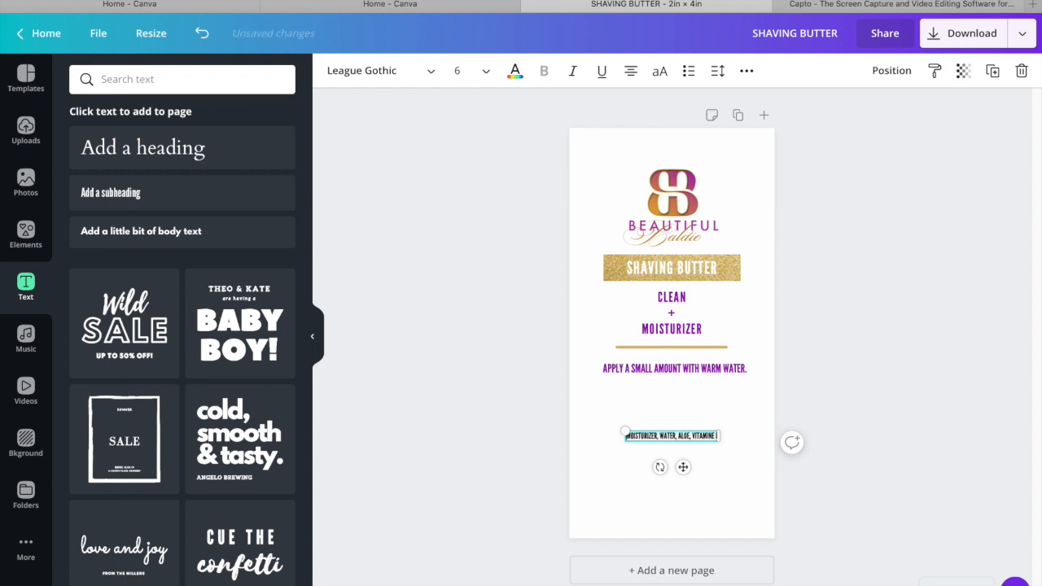
pyautogui.write('INGREDI ')
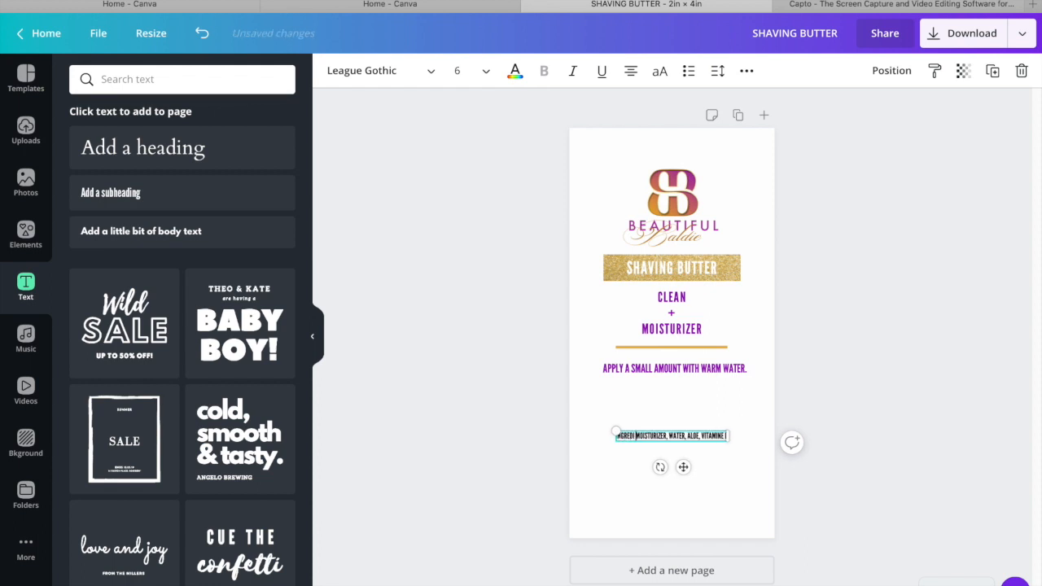
pyautogui.write('ENTS')
pyautogui.press('BackSpace')
pyautogui.write(':')
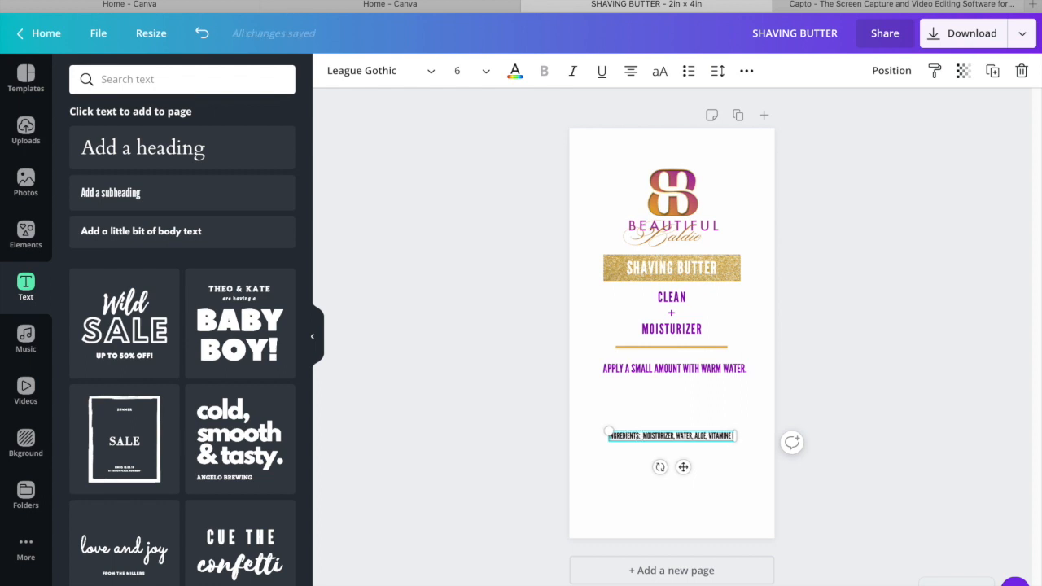
# Colour the ingredients line with the document's purple and move it slightly lower on the label
pyautogui.click(515, 71)
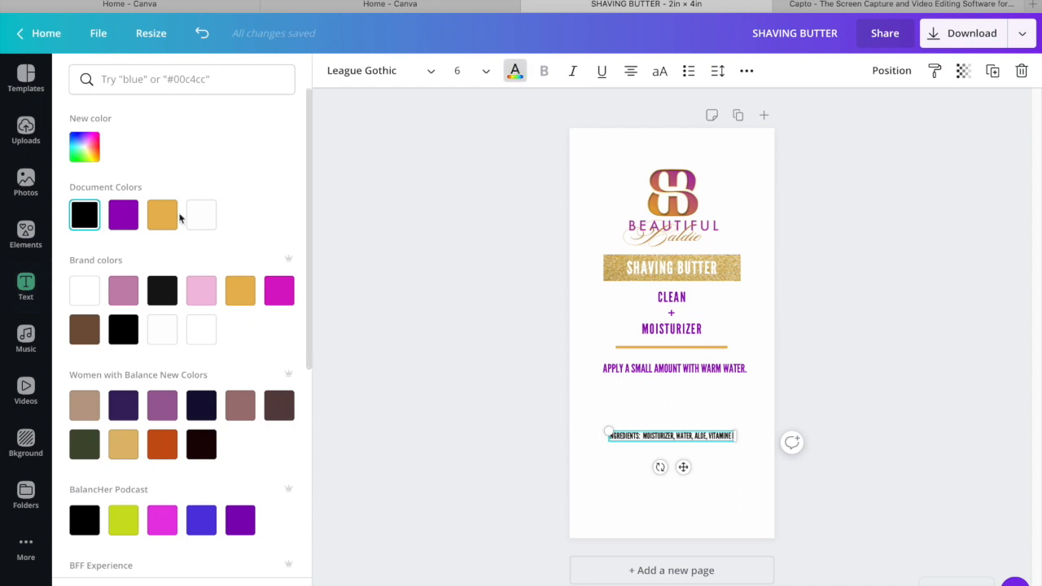
pyautogui.click(123, 214)
pyautogui.click(843, 408)
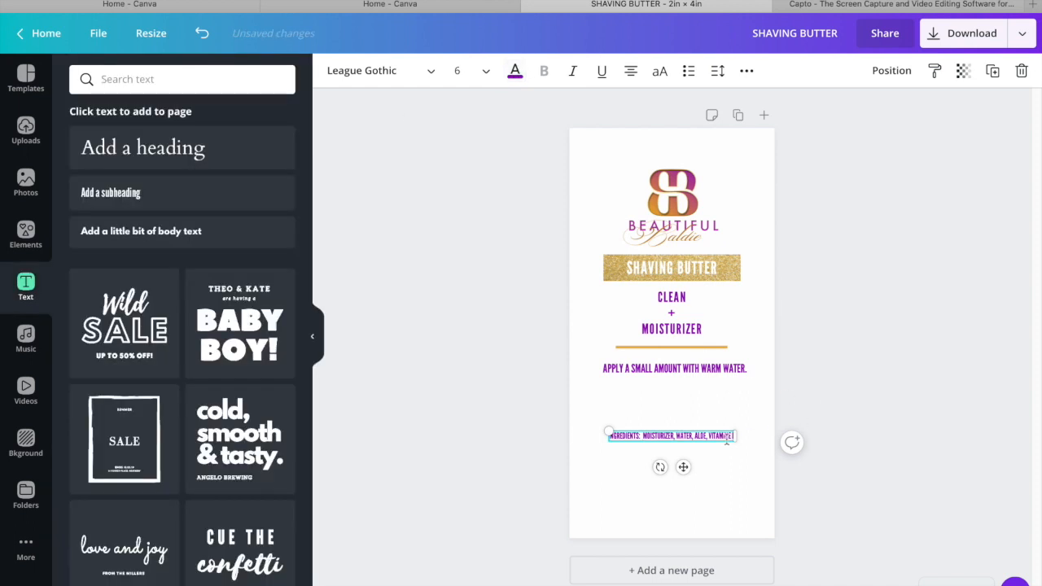
pyautogui.moveTo(684, 468); pyautogui.dragTo(686, 489)
pyautogui.click(851, 343)
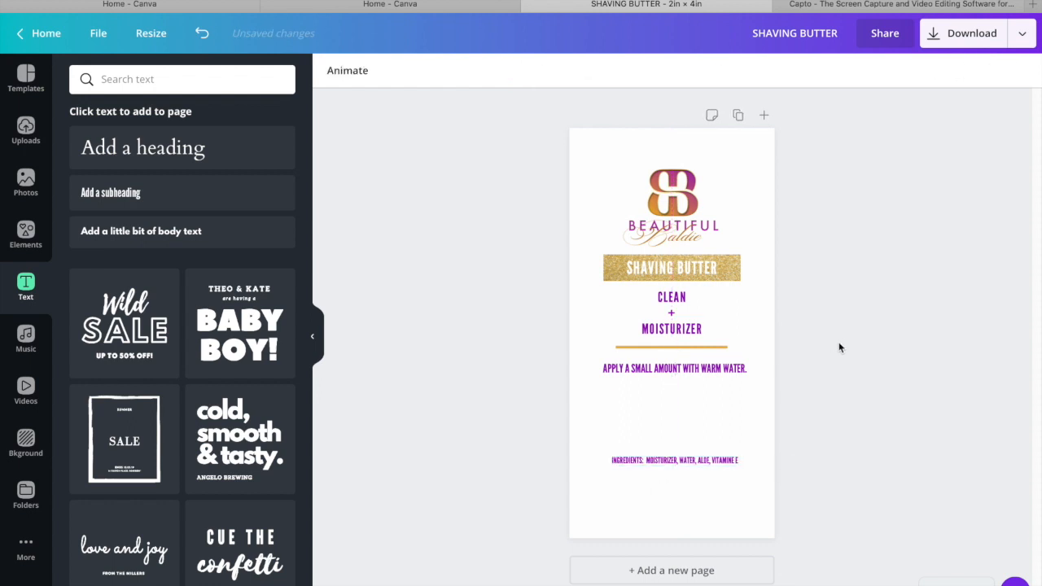
# Add a new heading for the product volume and set it to League Gothic at size 6
pyautogui.click(159, 159)
pyautogui.click(395, 72)
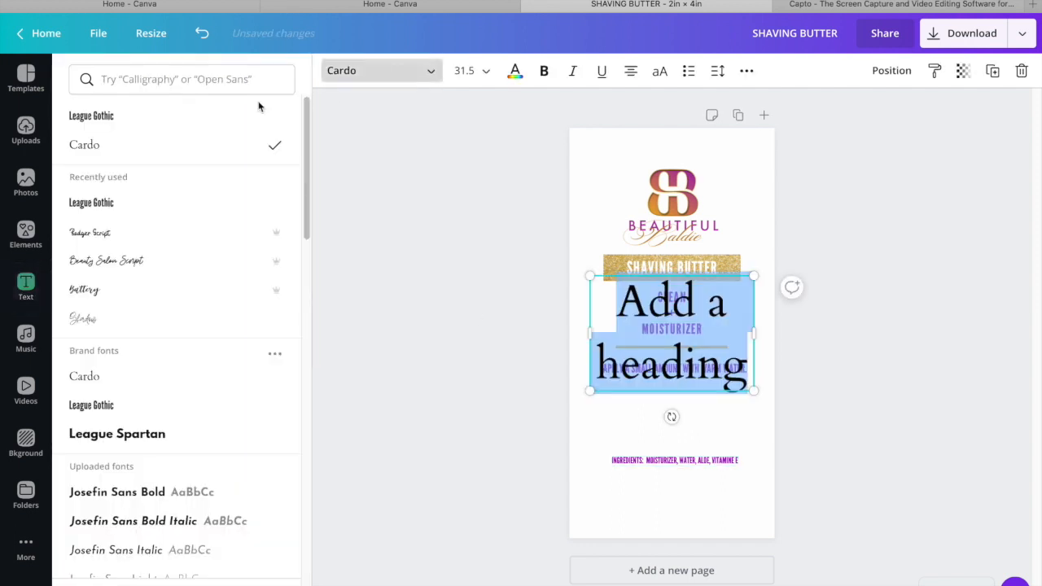
pyautogui.click(181, 122)
pyautogui.click(465, 70)
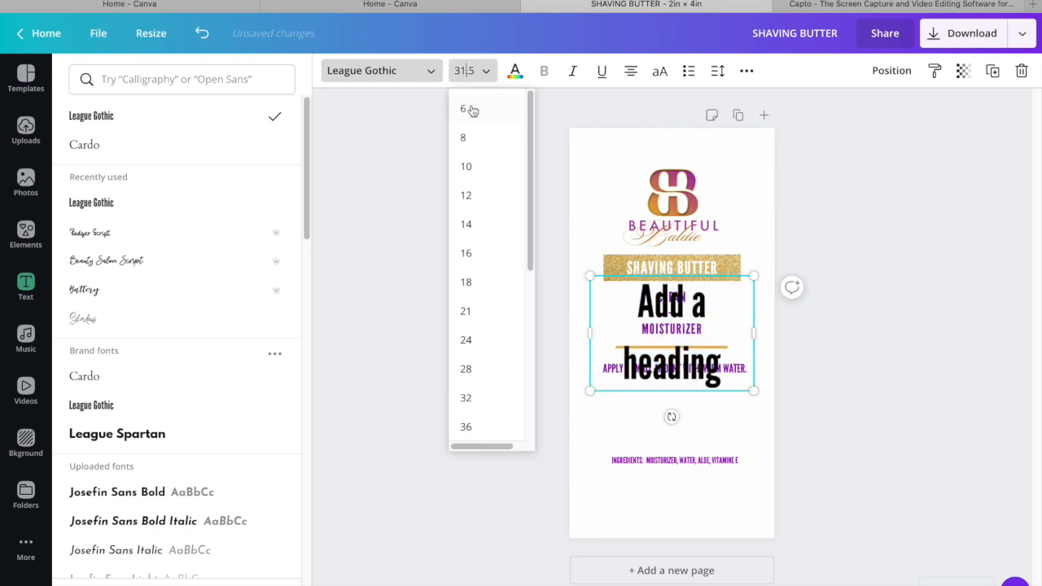
pyautogui.click(477, 114)
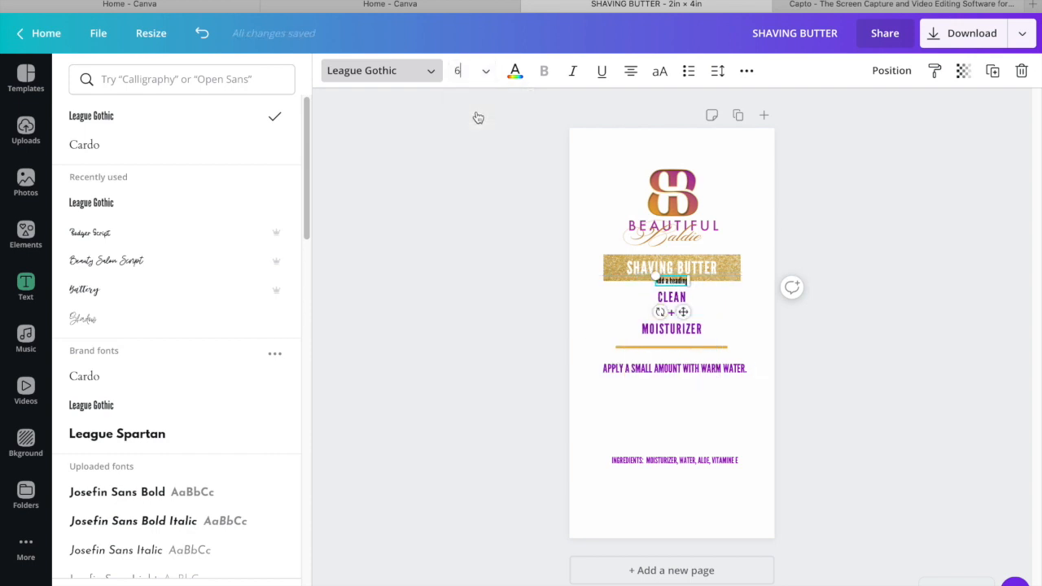
# Enter 6OZ | 7ML as the new heading's text and place it centred below the ingredients line
pyautogui.write('60')
pyautogui.write('1')
pyautogui.click(683, 284)
pyautogui.moveTo(682, 280); pyautogui.dragTo(672, 279)
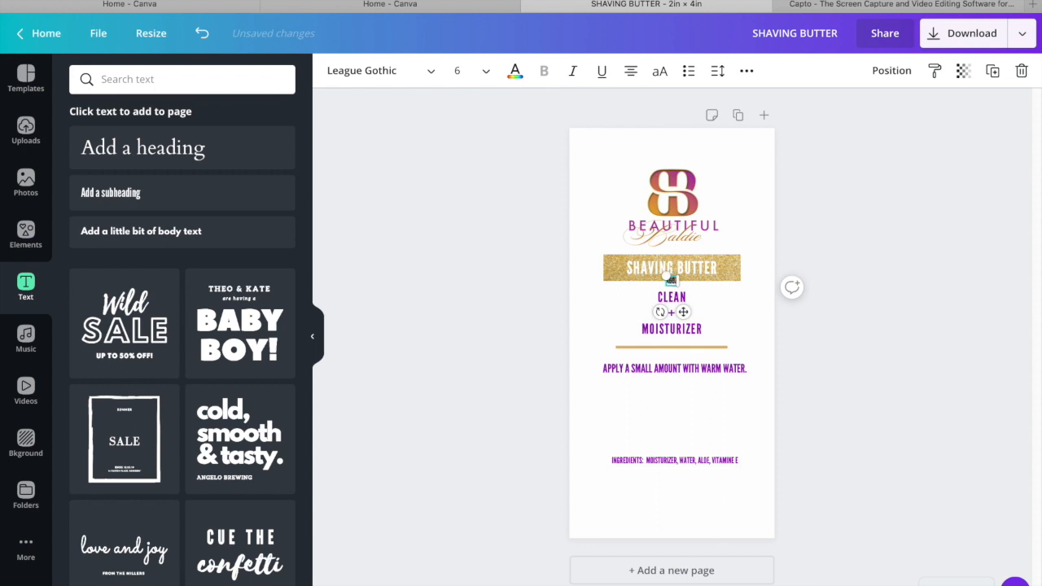
pyautogui.write('| 7ML')
pyautogui.moveTo(683, 312); pyautogui.dragTo(688, 516)
pyautogui.click(874, 351)
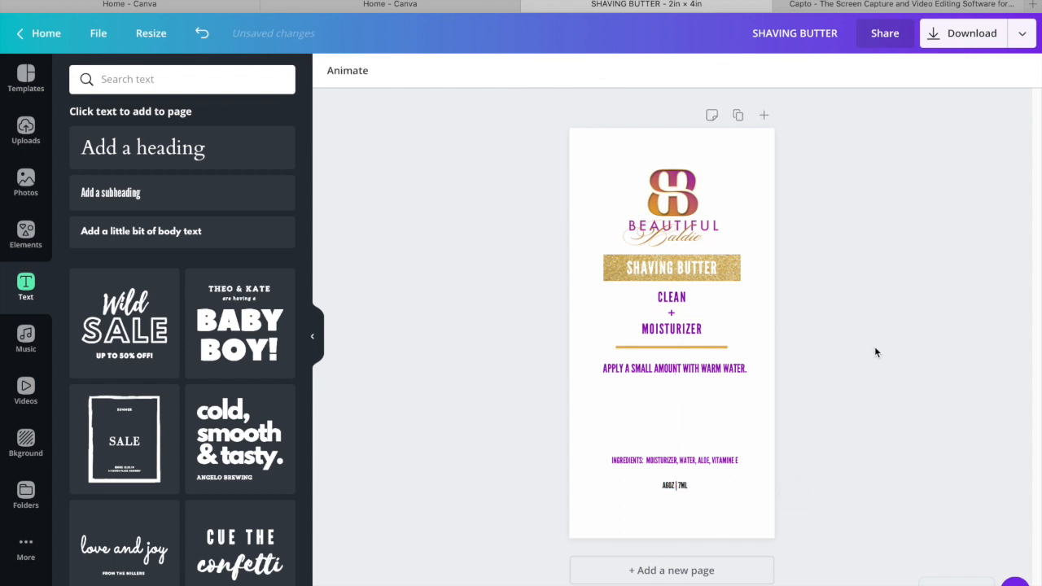
# Delete the stray A in front of 6OZ | 7ML and colour the volume text with the document's purple
pyautogui.click(668, 487)
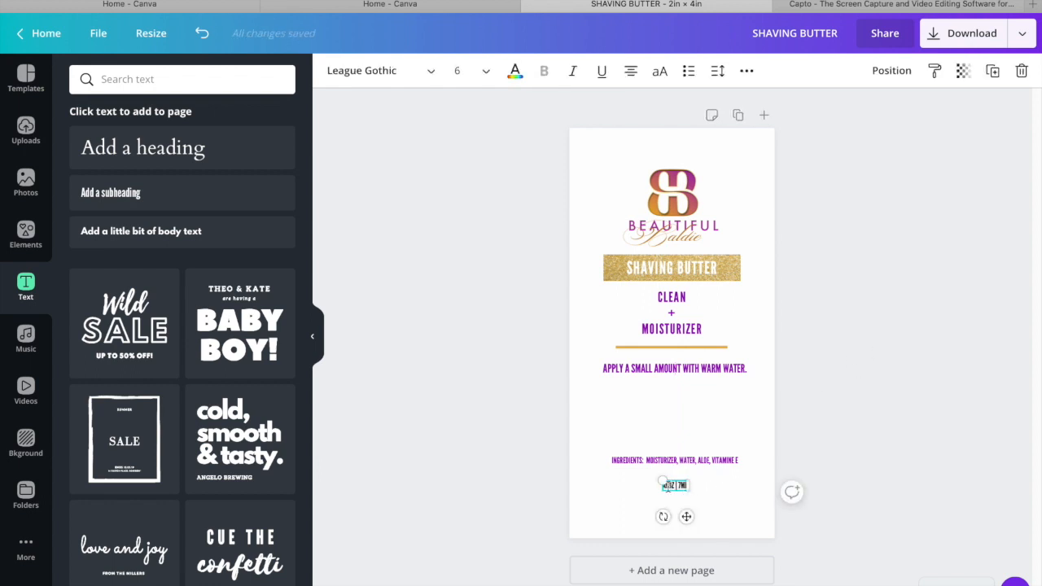
pyautogui.press('BackSpace')
pyautogui.click(833, 463)
pyautogui.click(675, 486)
pyautogui.click(515, 71)
pyautogui.click(124, 215)
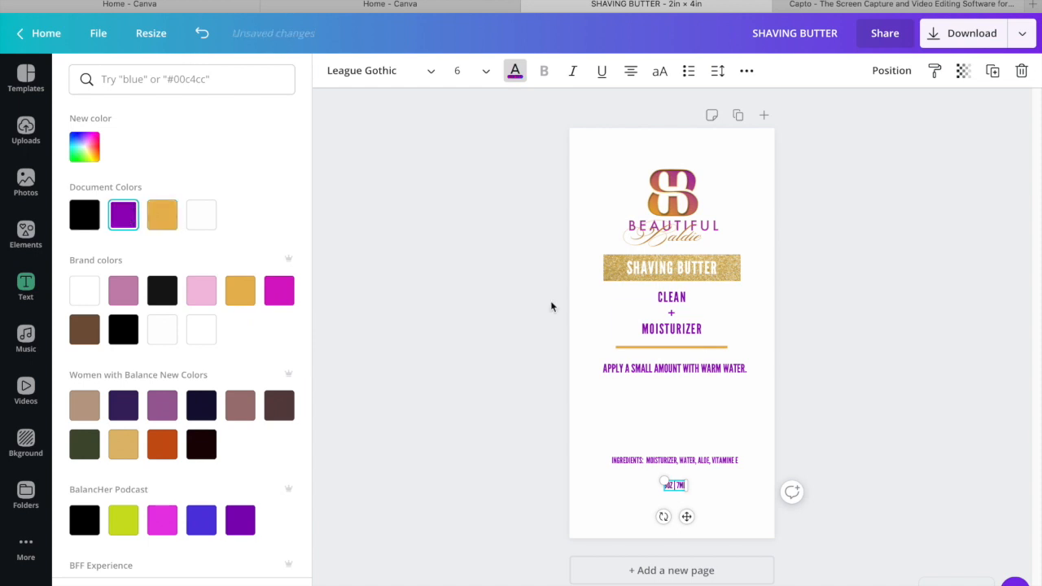
pyautogui.click(869, 376)
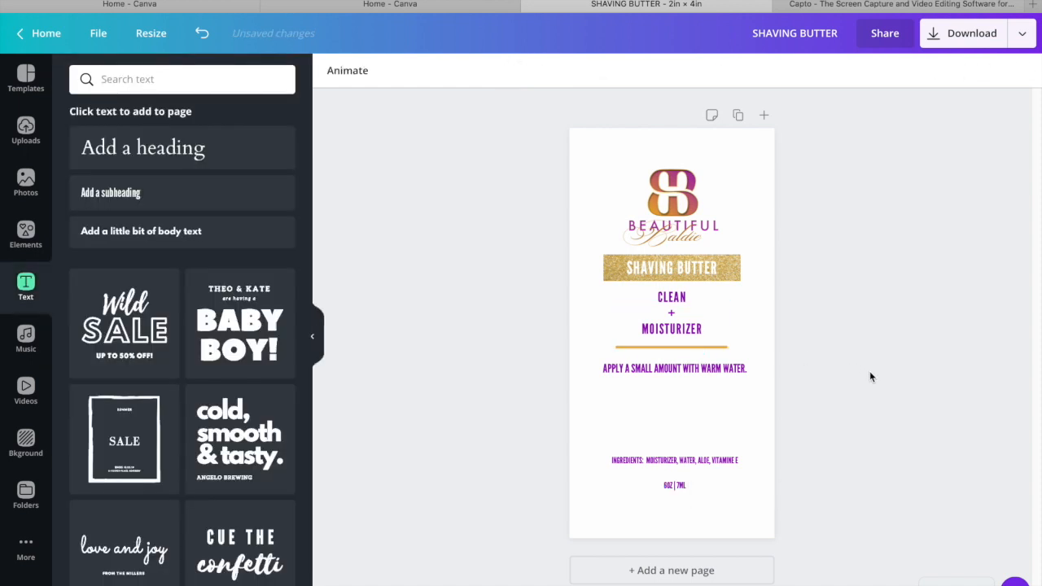
# Move the usage directions slightly lower, away from the gold divider line
pyautogui.moveTo(744, 368); pyautogui.dragTo(738, 382)
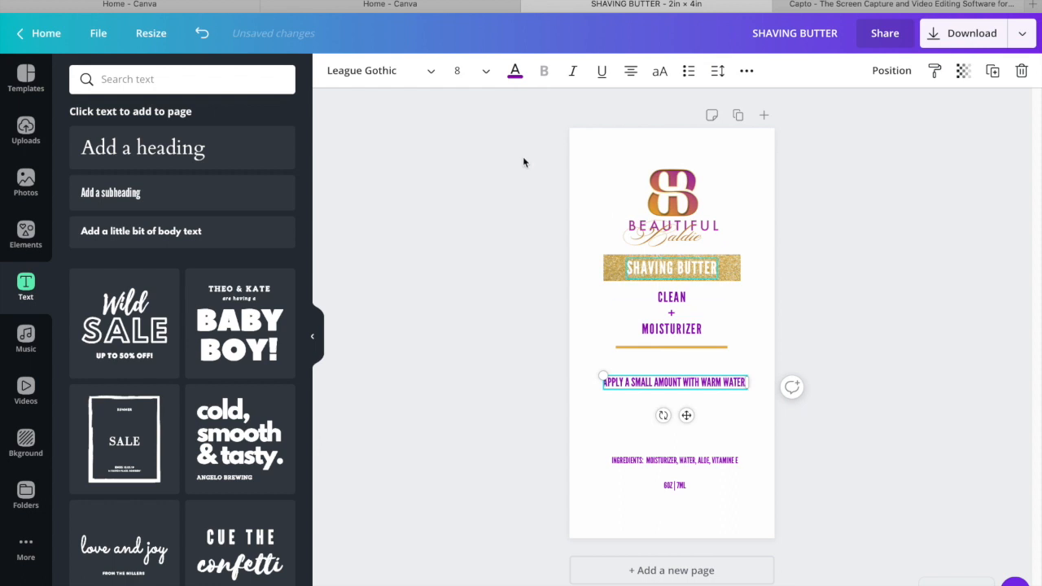
# Set the usage directions to size 12 and break them into two lines, with WITH WARM WATER. on the second
pyautogui.click(493, 73)
pyautogui.click(493, 200)
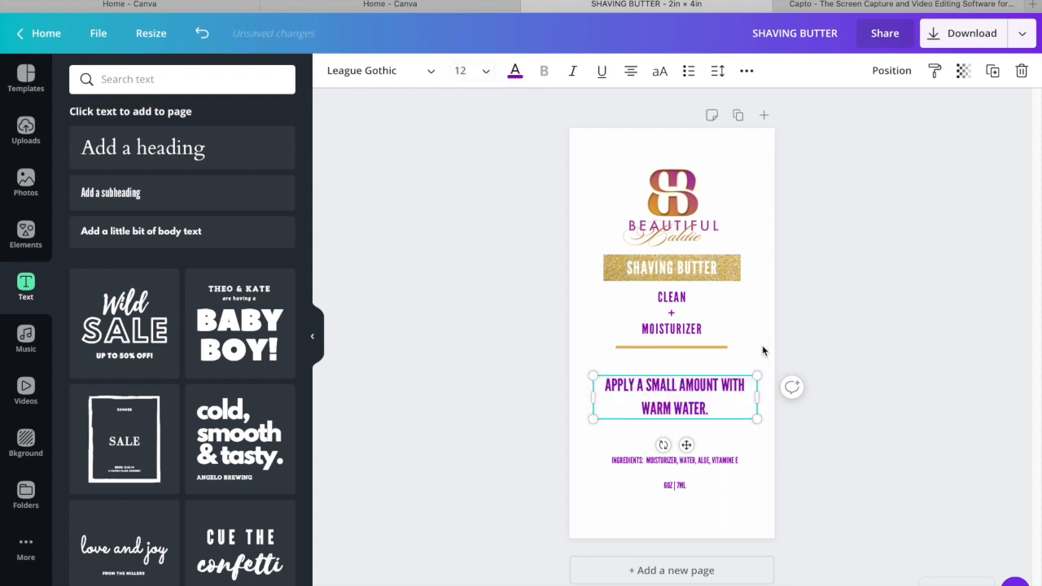
pyautogui.press('Return')
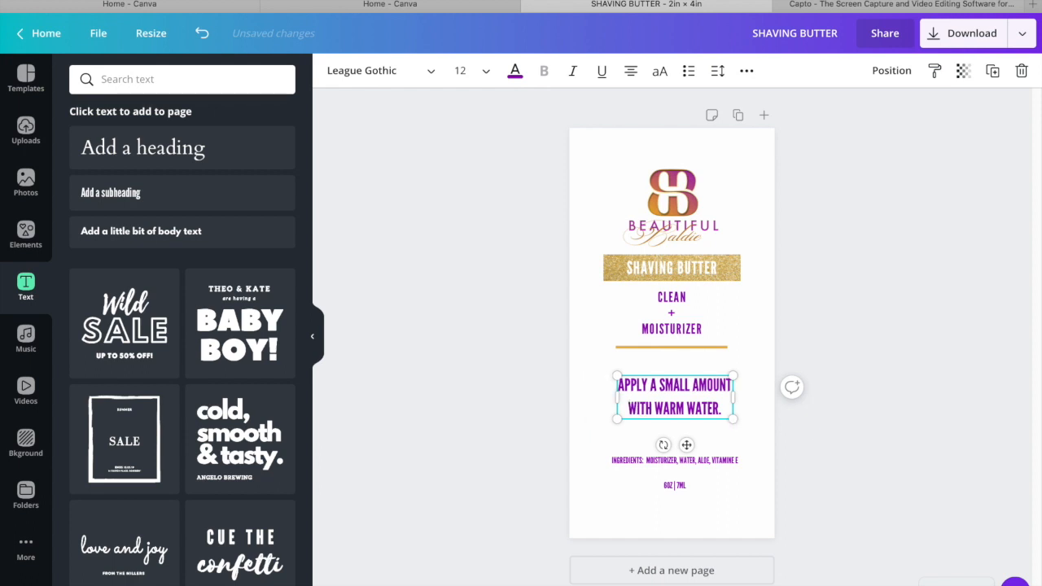
pyautogui.click(980, 385)
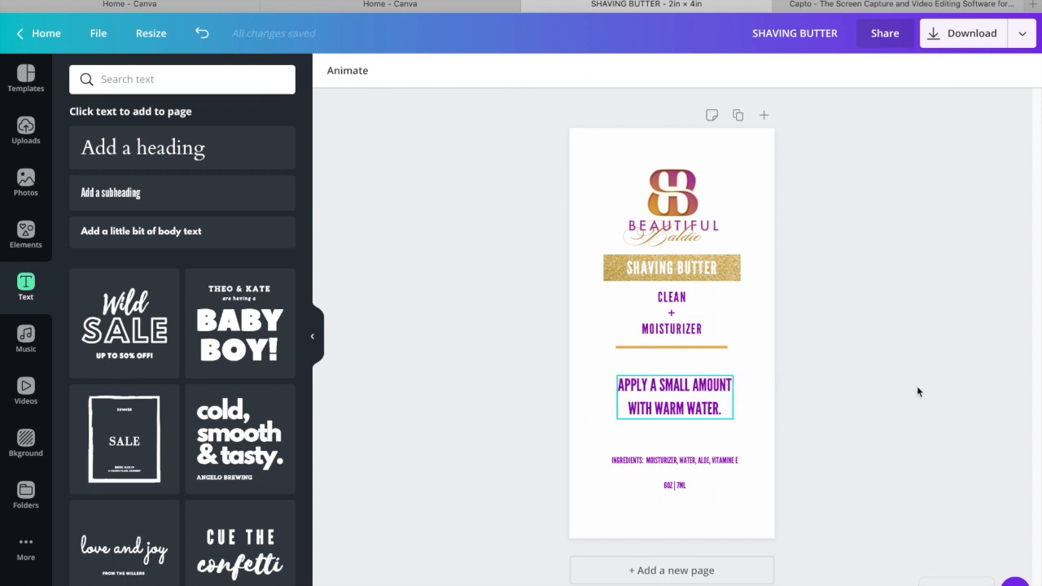
pyautogui.click(748, 189)
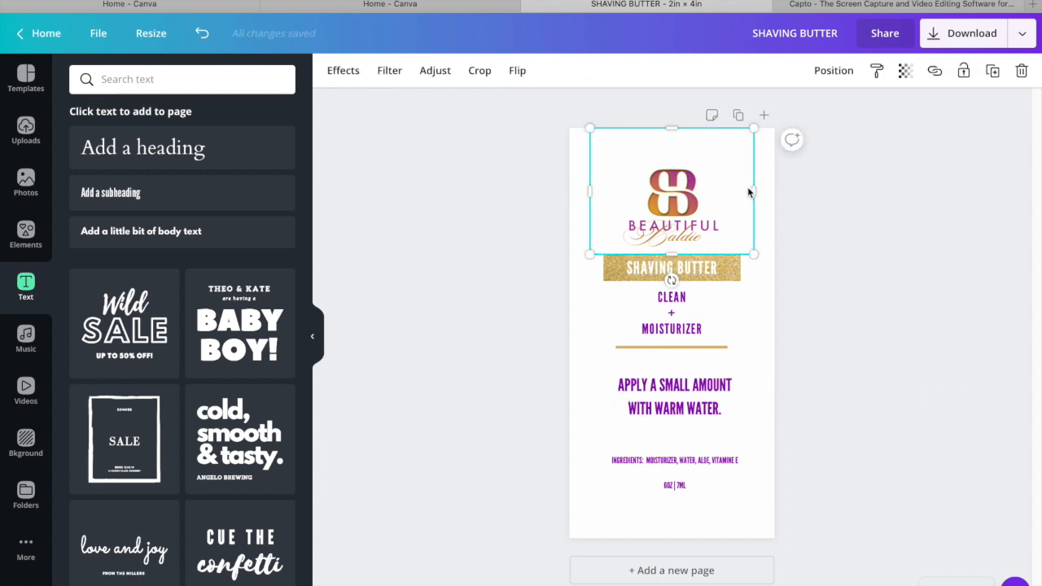
pyautogui.click(821, 225)
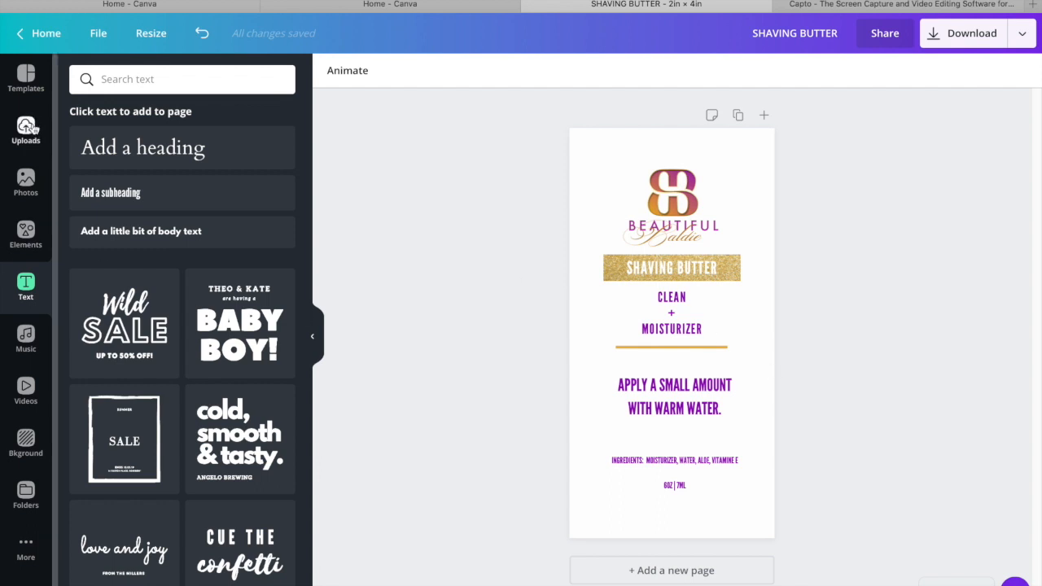
# Add the recently used gold glitter photo and stretch it across the label's full width, from below the divider line to the bottom edge
pyautogui.click(26, 181)
pyautogui.click(116, 191)
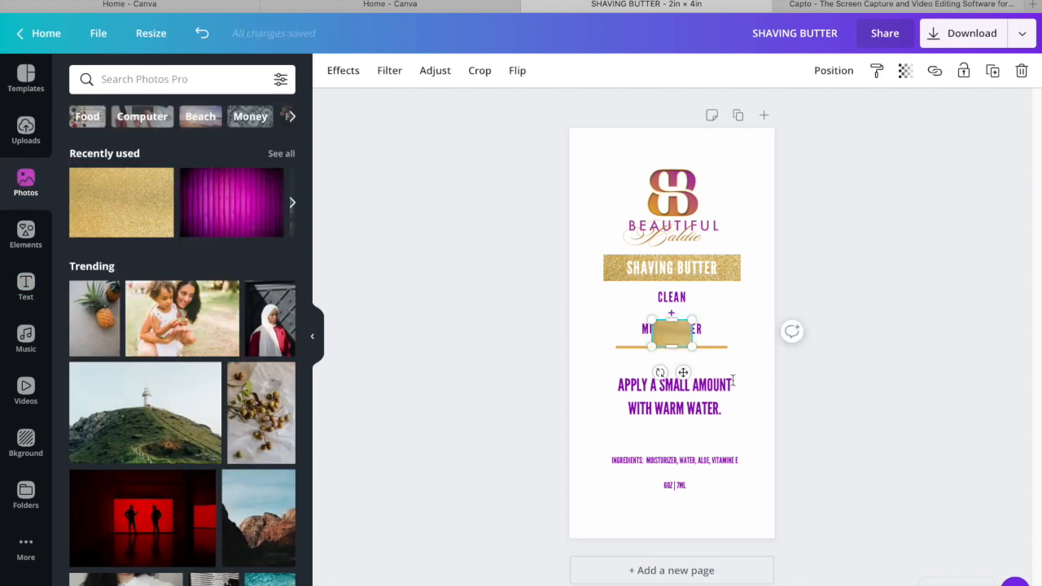
pyautogui.moveTo(686, 331); pyautogui.dragTo(575, 432)
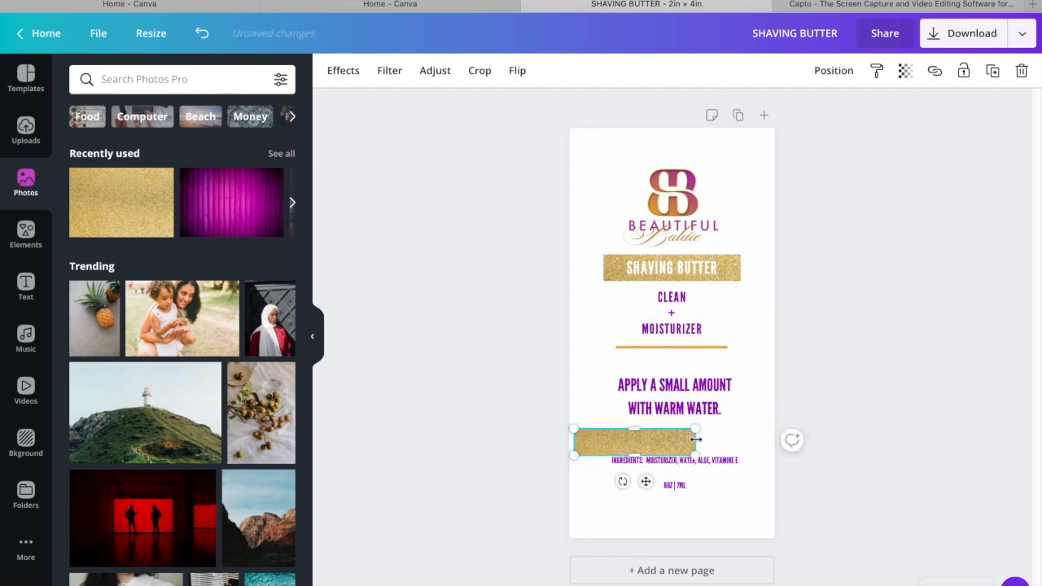
pyautogui.moveTo(738, 438); pyautogui.dragTo(773, 439)
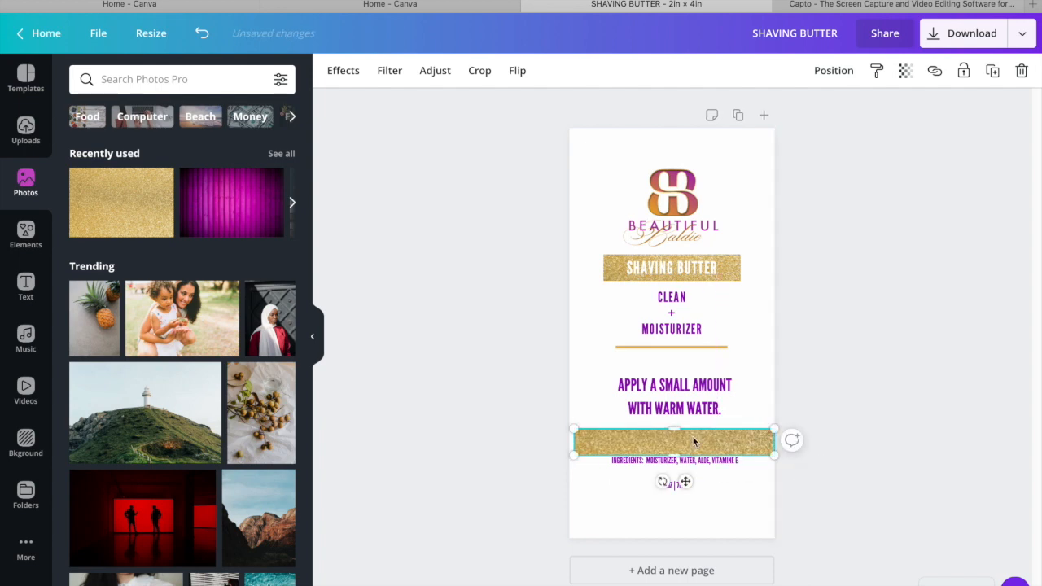
pyautogui.moveTo(674, 429); pyautogui.dragTo(674, 354)
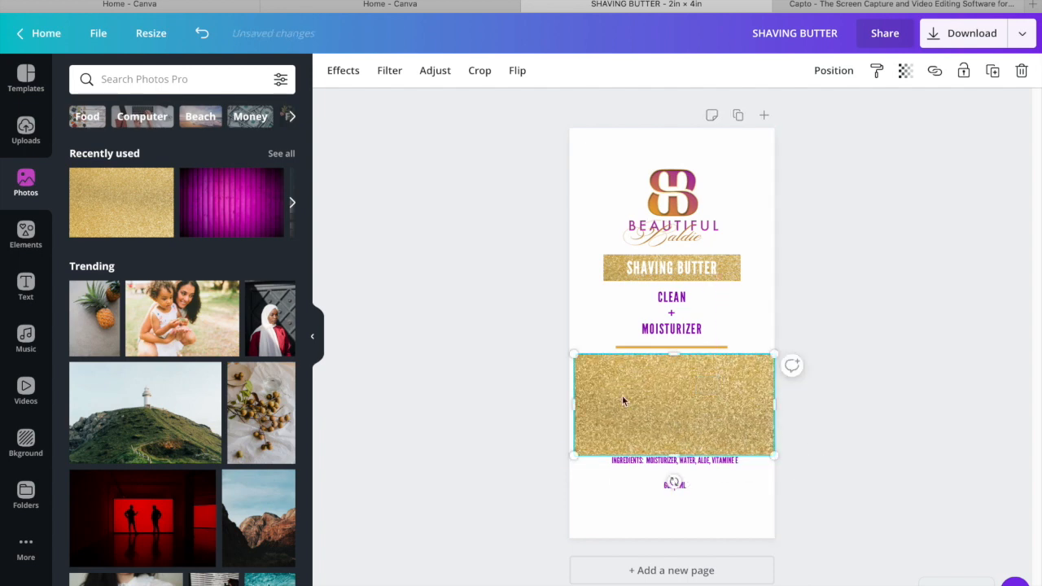
pyautogui.moveTo(575, 404); pyautogui.dragTo(569, 405)
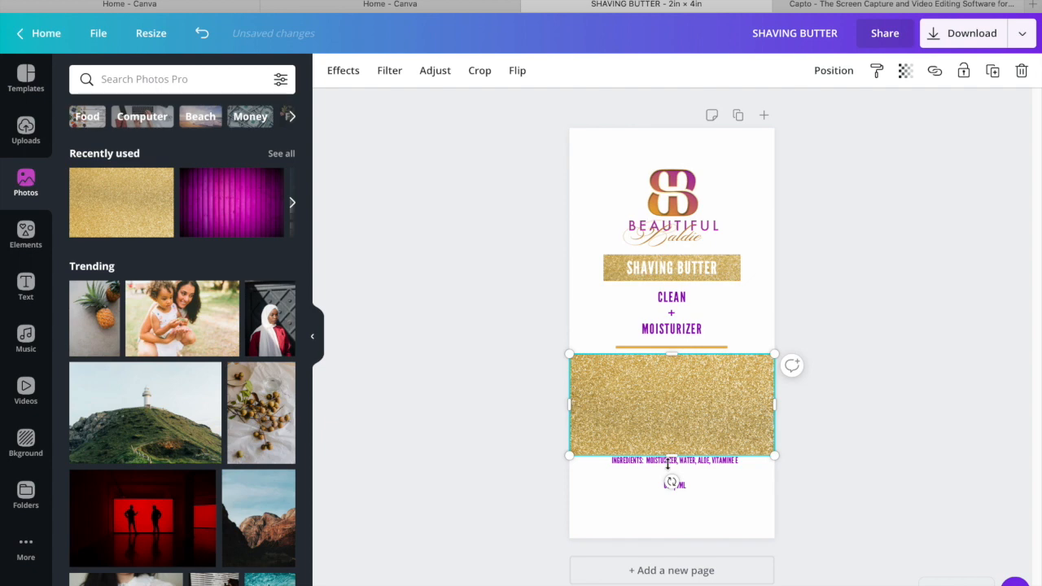
pyautogui.moveTo(670, 453); pyautogui.dragTo(670, 539)
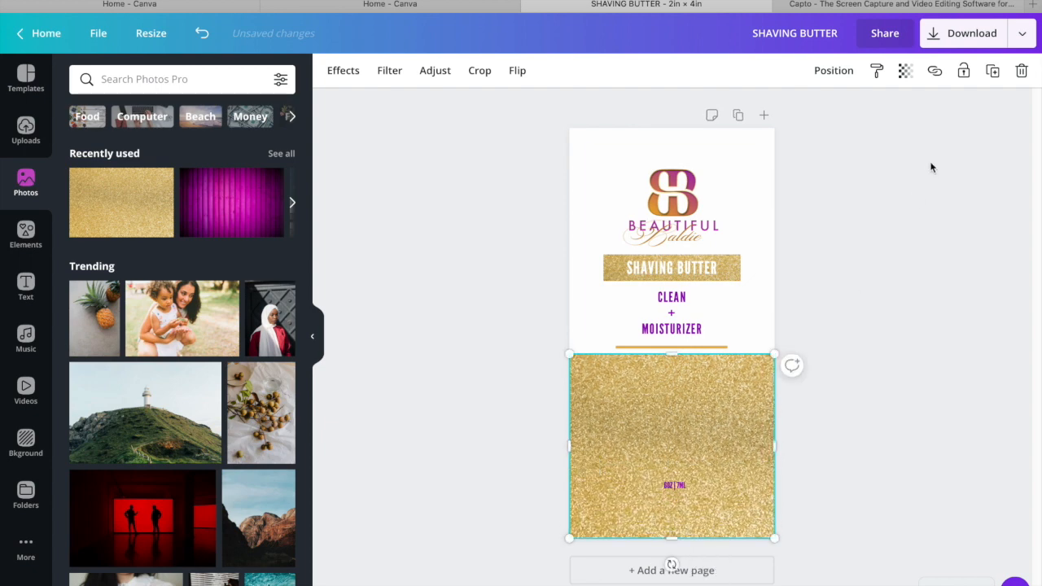
# Send the large gold glitter photo backward so it sits behind the directions, ingredients and volume texts
pyautogui.click(837, 71)
pyautogui.click(786, 114)
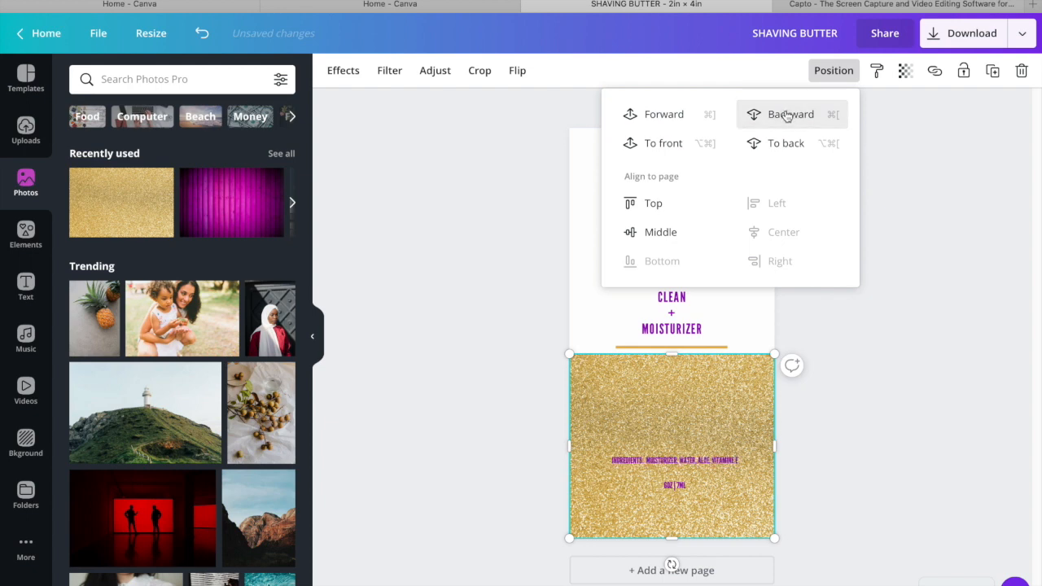
pyautogui.click(887, 320)
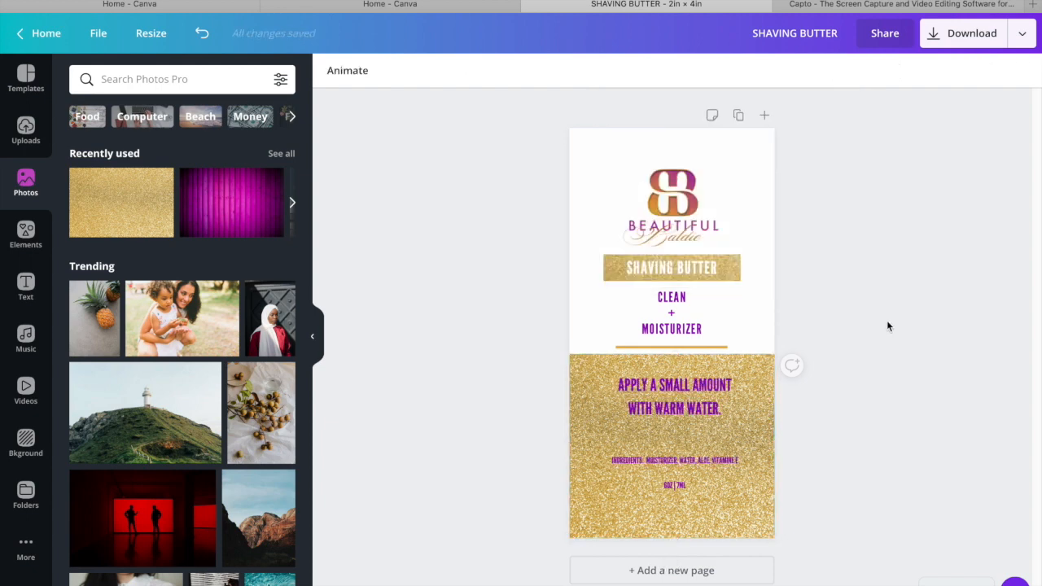
# Extend the glitter photo's upper edge slightly upward so it covers the gold divider line beneath MOISTURIZER
pyautogui.click(762, 393)
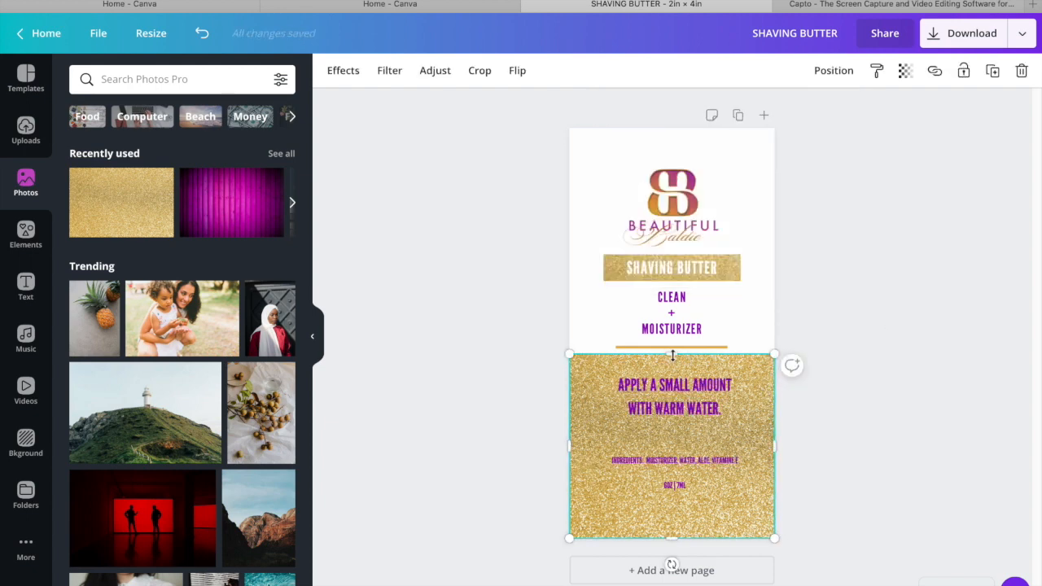
pyautogui.moveTo(672, 354); pyautogui.dragTo(672, 345)
pyautogui.click(828, 283)
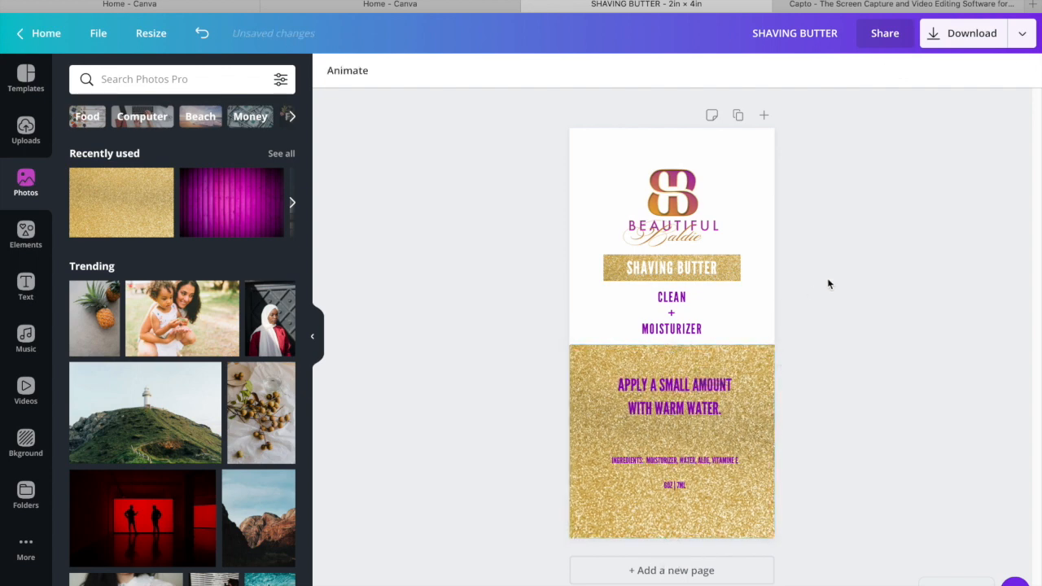
# Move the usage directions slightly lower on the glitter background, and check the design's download options without downloading
pyautogui.click(683, 385)
pyautogui.moveTo(683, 385); pyautogui.dragTo(683, 392)
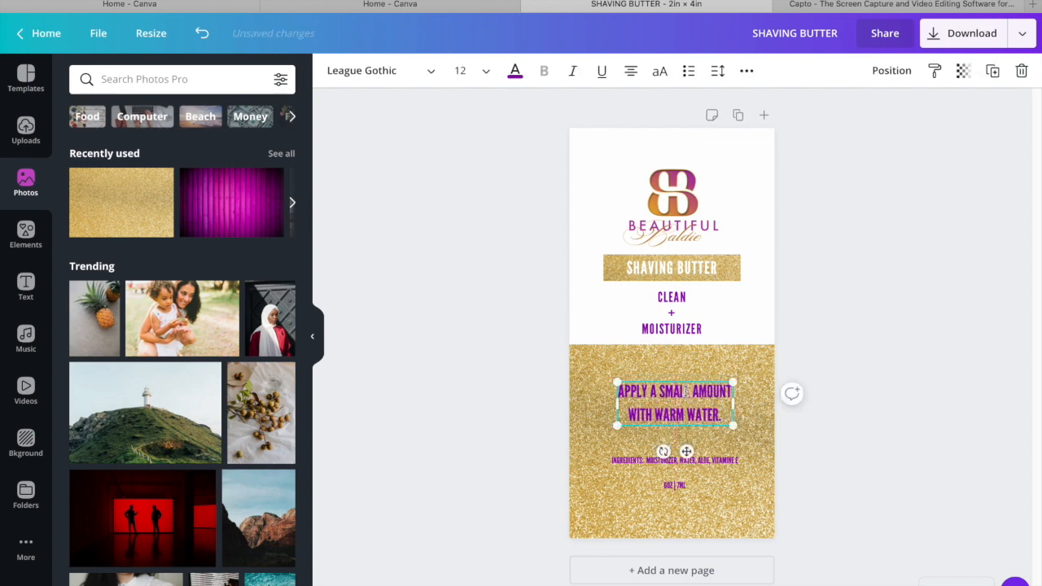
pyautogui.click(835, 343)
pyautogui.click(974, 38)
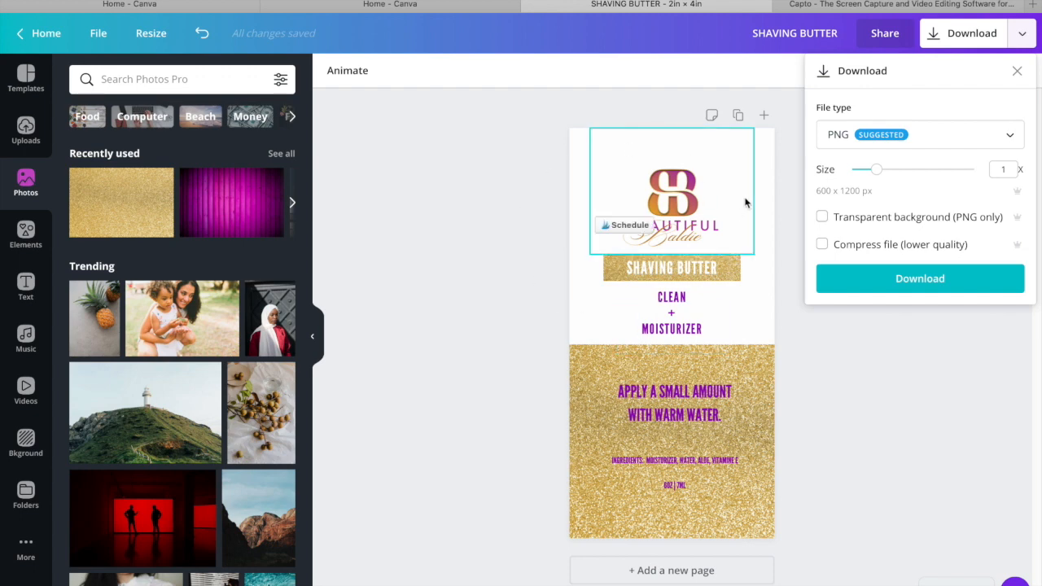
pyautogui.click(863, 343)
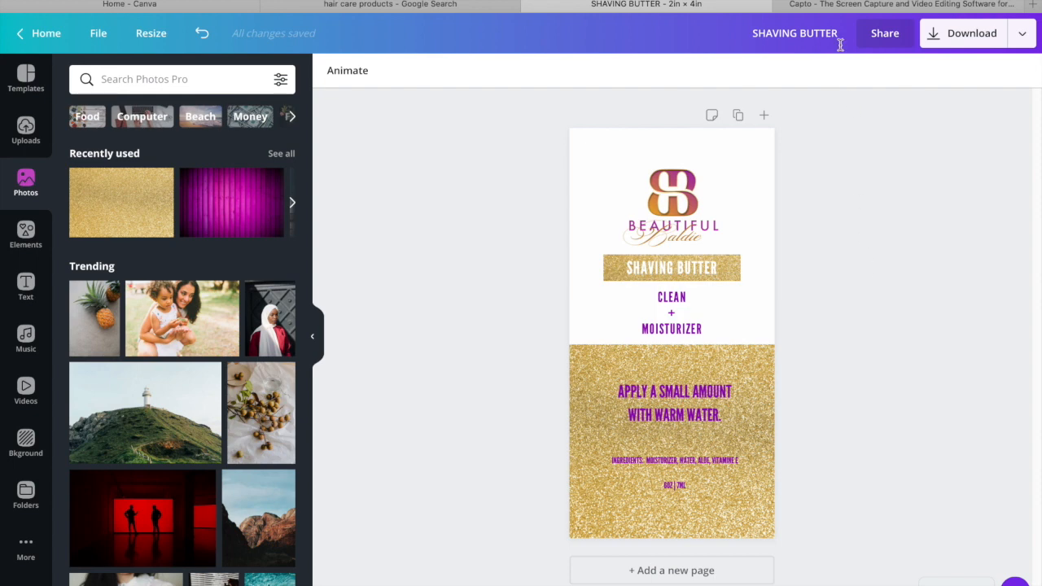
# Switch to the Capto browser tab and open the Sticker Mule website there
pyautogui.click(806, 5)
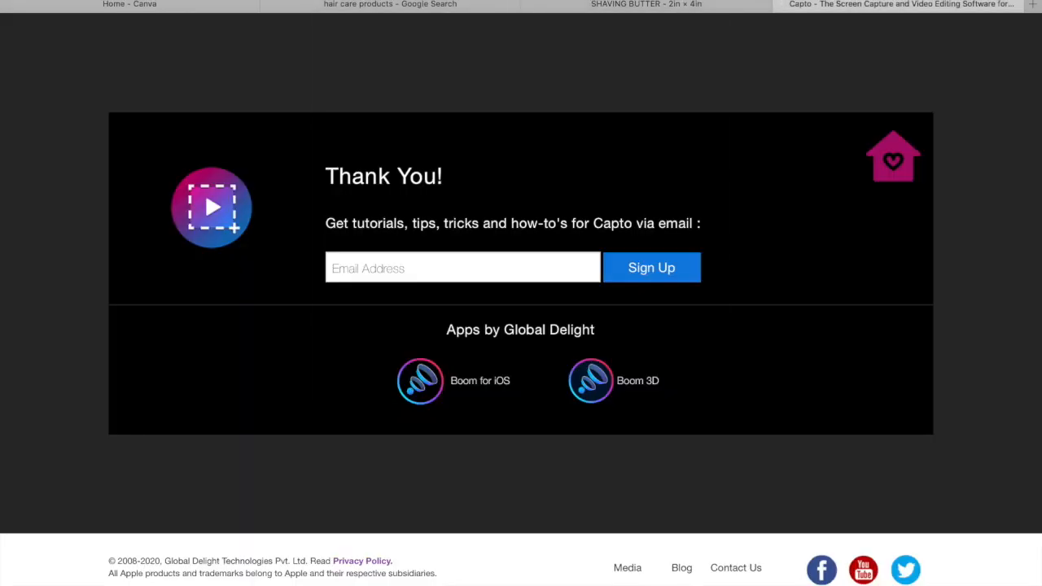
pyautogui.press('super+l')
pyautogui.write('sticker')
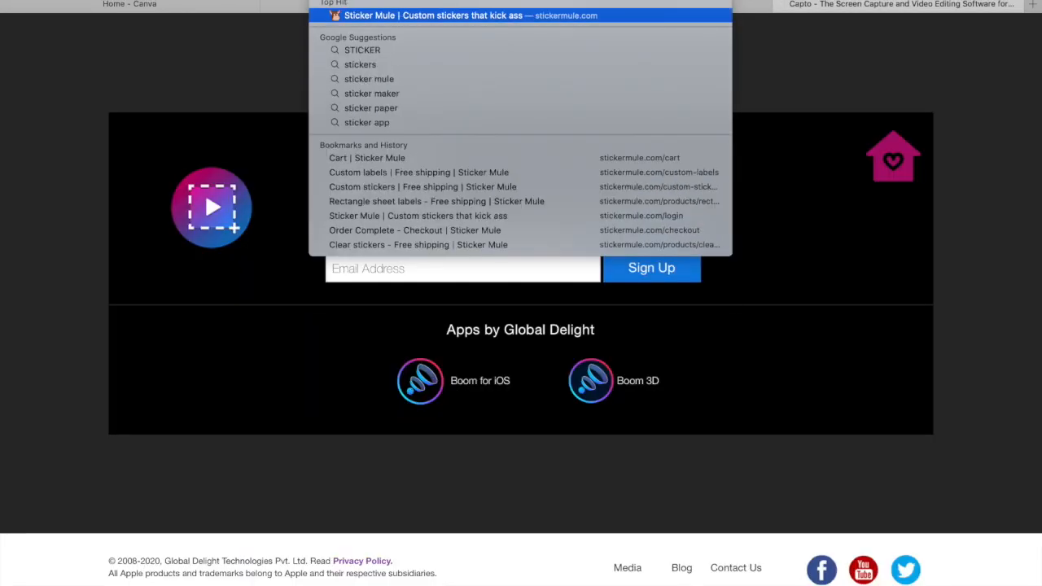
pyautogui.press('Return')
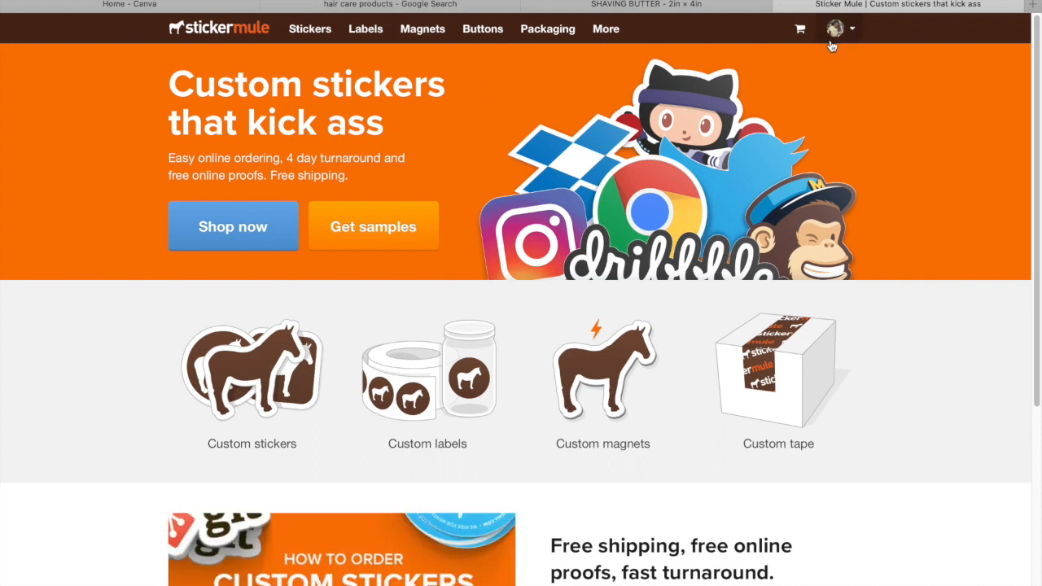
# Choose Rectangle sheet labels in the 4" x 2" size with 50 labels and continue towards the artwork upload
pyautogui.click(358, 29)
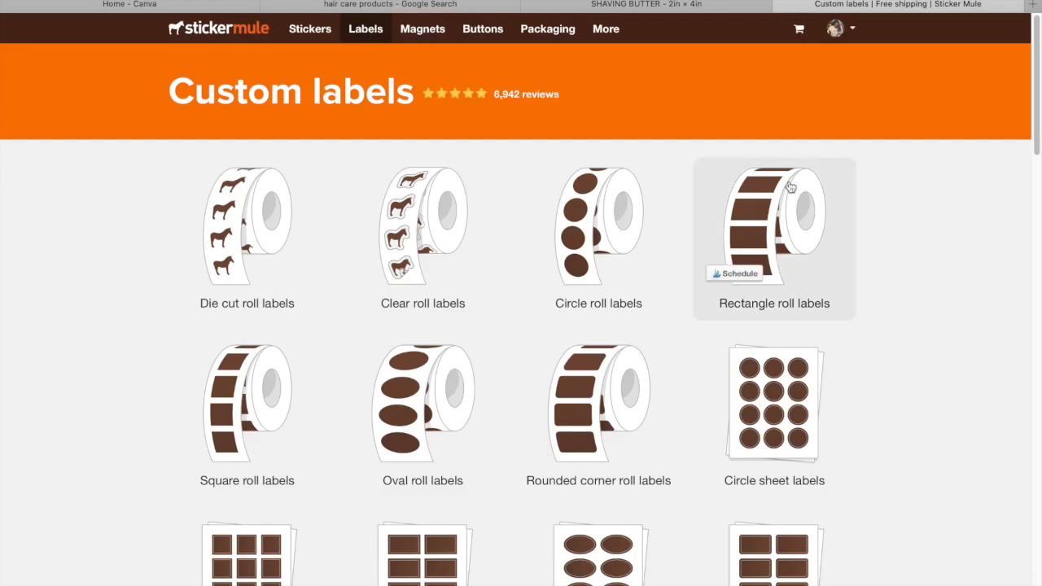
pyautogui.scroll(-5, 1025, 138)
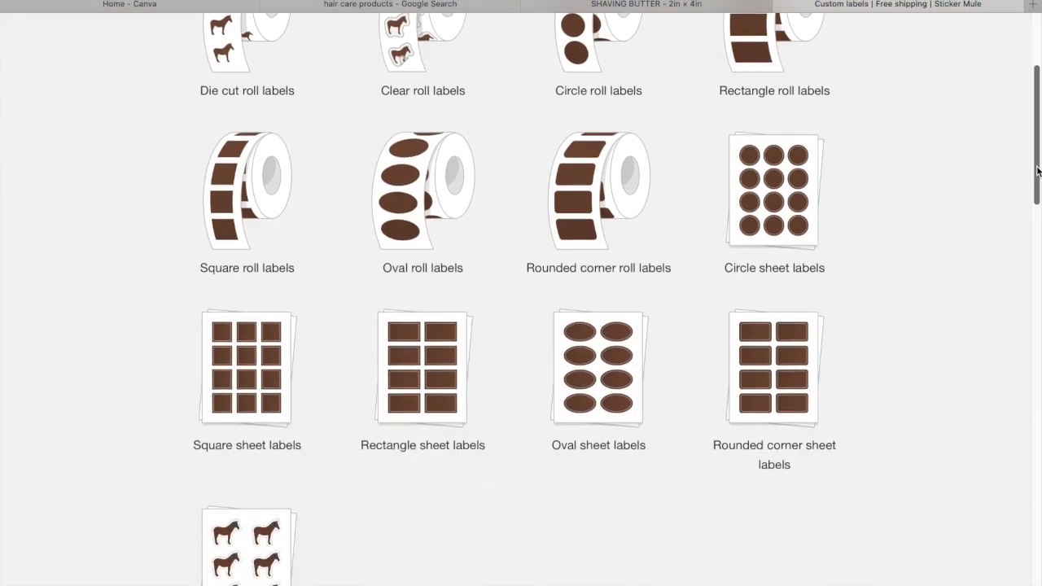
pyautogui.click(462, 370)
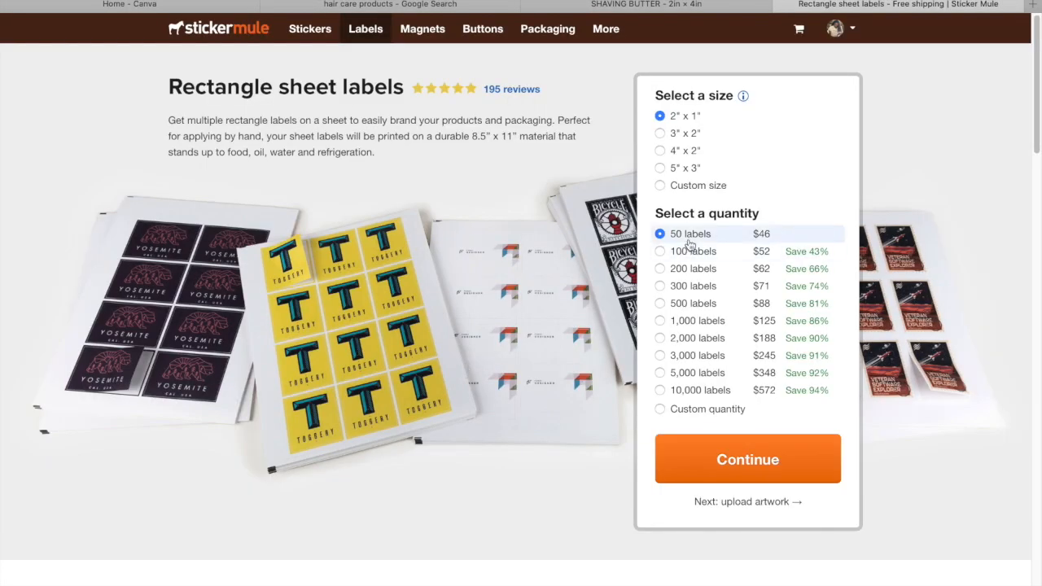
pyautogui.click(661, 151)
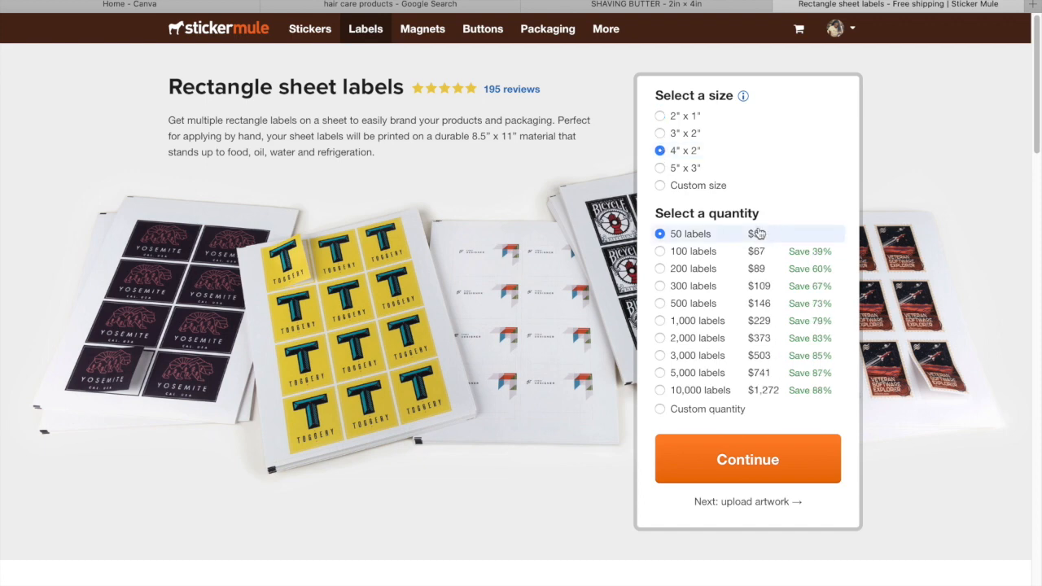
pyautogui.click(732, 473)
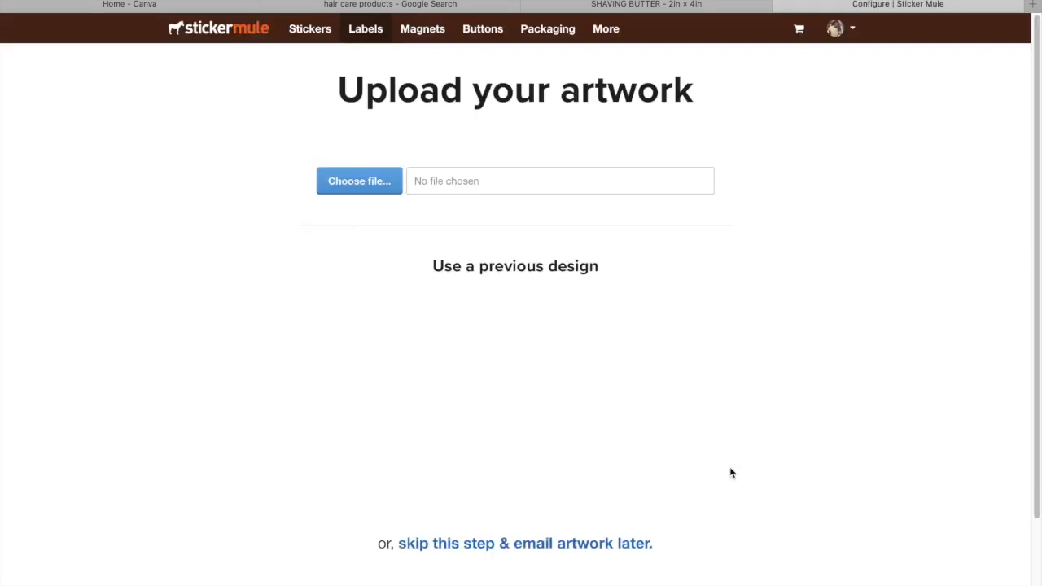
# Return to the SHAVING BUTTER design in Canva, download it as a PNG with a transparent background and dismiss the save confirmation
pyautogui.click(376, 179)
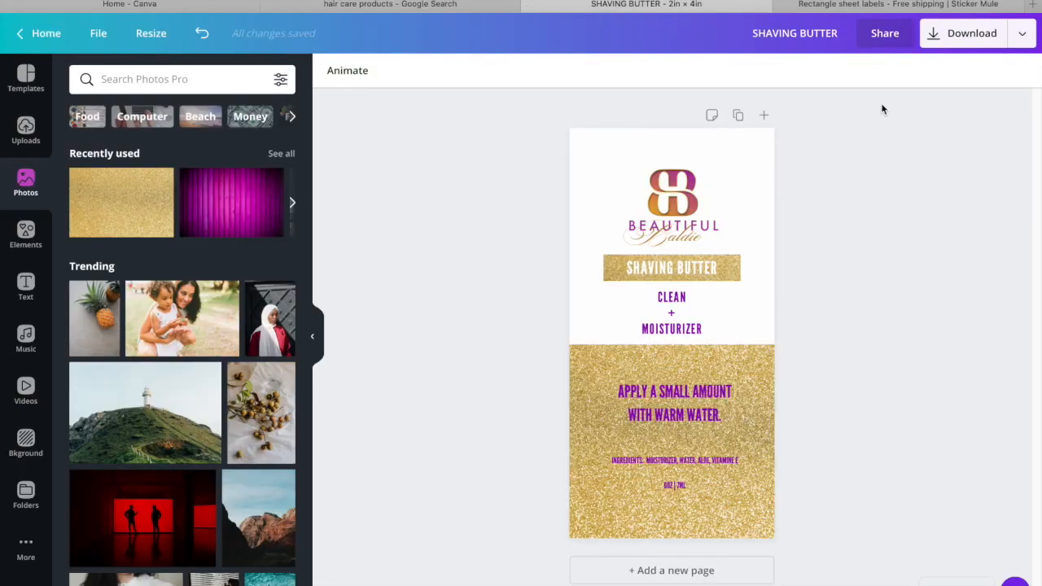
pyautogui.click(972, 42)
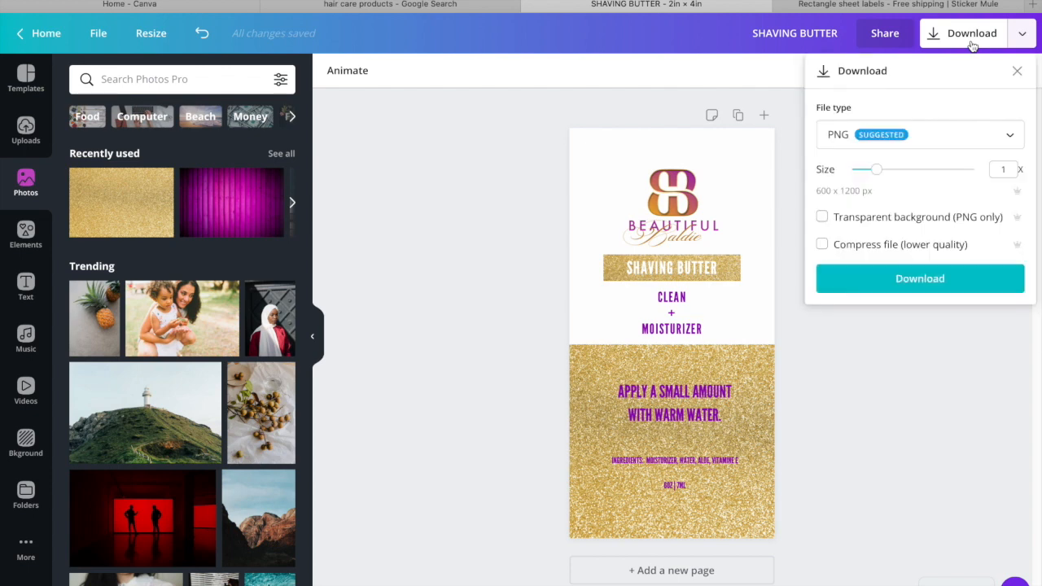
pyautogui.click(821, 217)
pyautogui.click(859, 280)
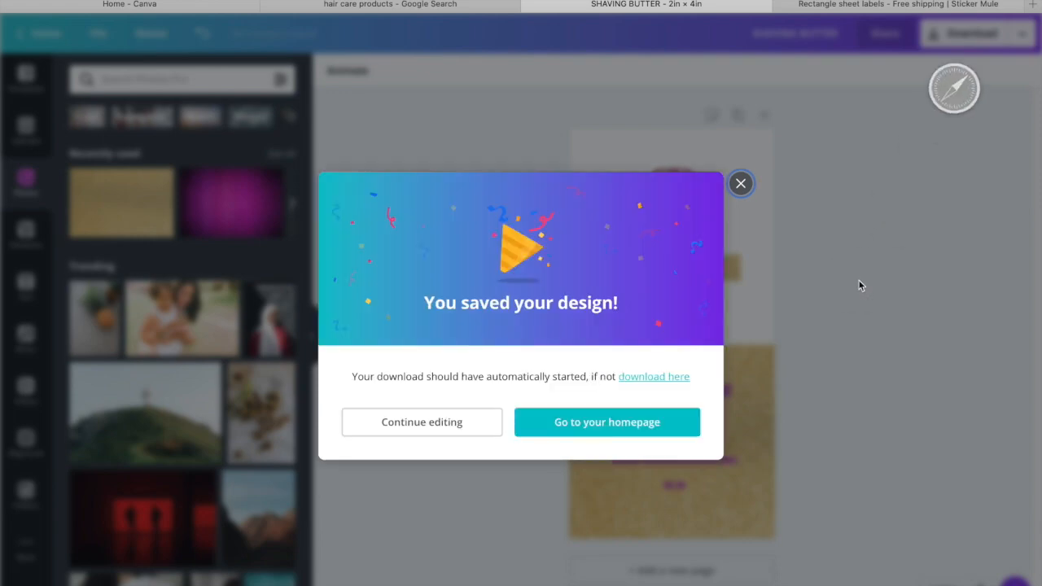
pyautogui.click(740, 183)
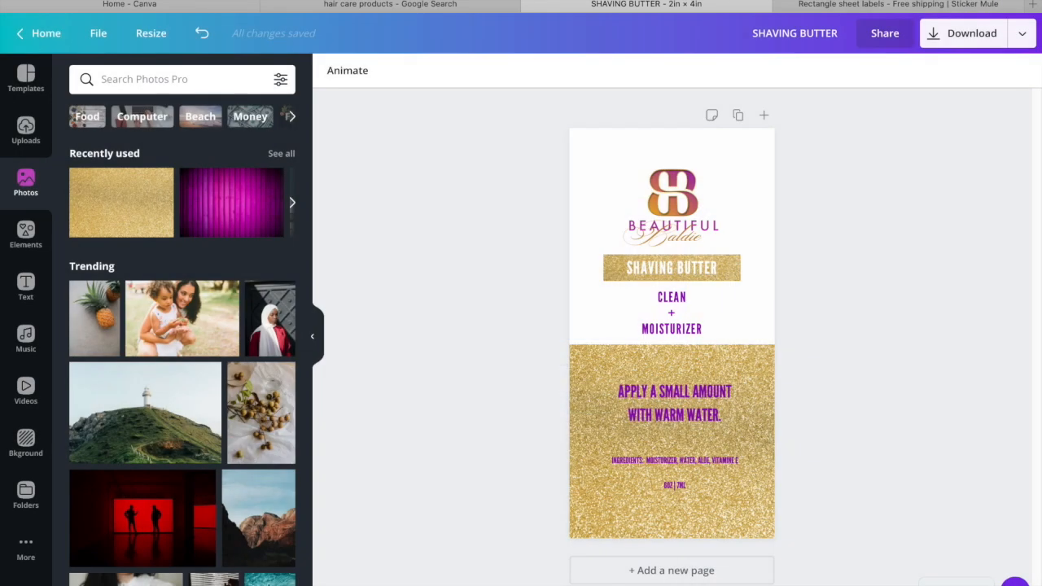
# Close the Sticker Mule order tab and reopen the site's custom labels page in a new tab
pyautogui.click(817, 6)
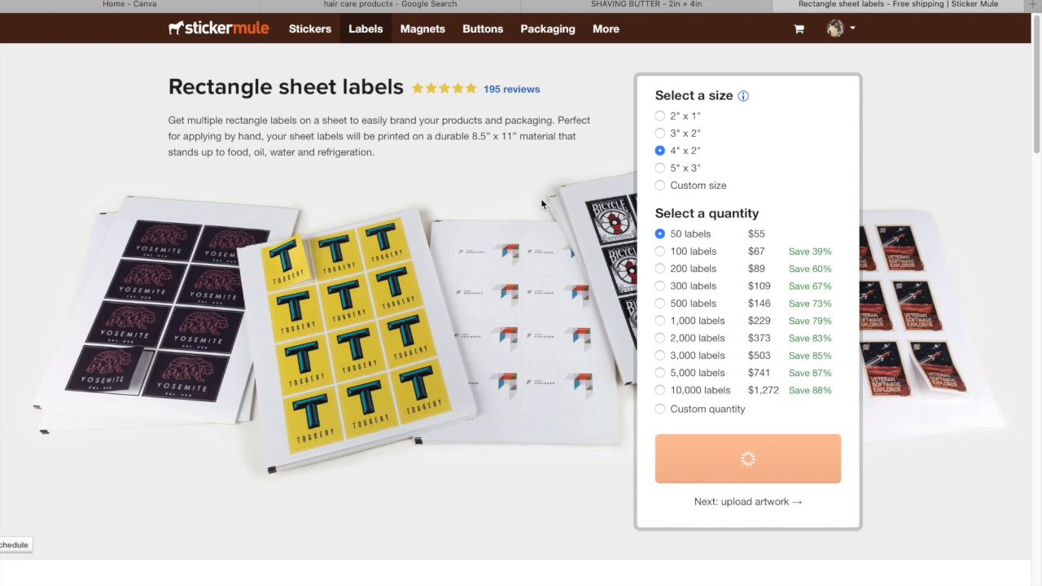
pyautogui.click(789, 4)
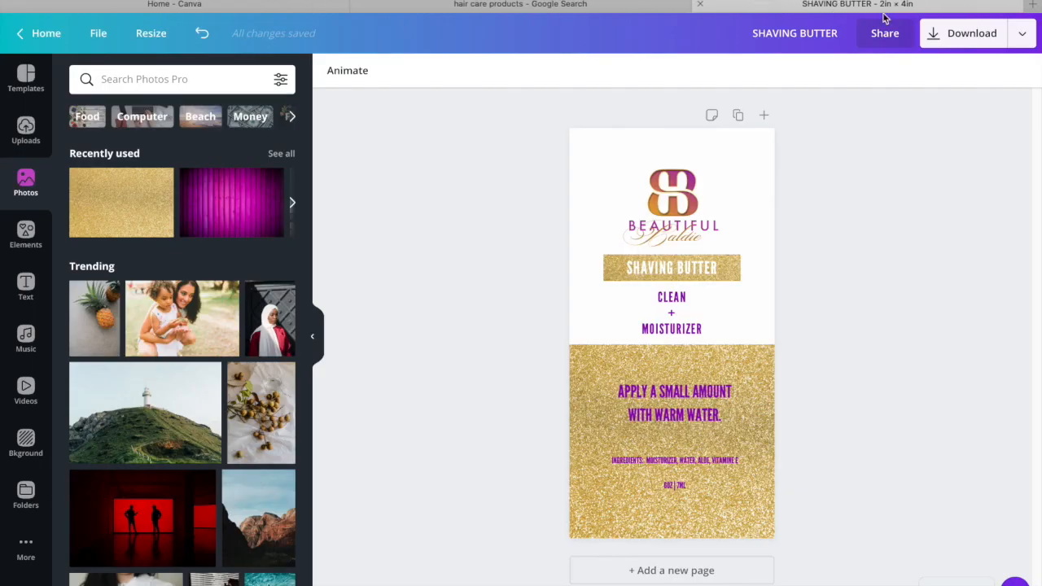
pyautogui.click(1032, 4)
pyautogui.write('stick')
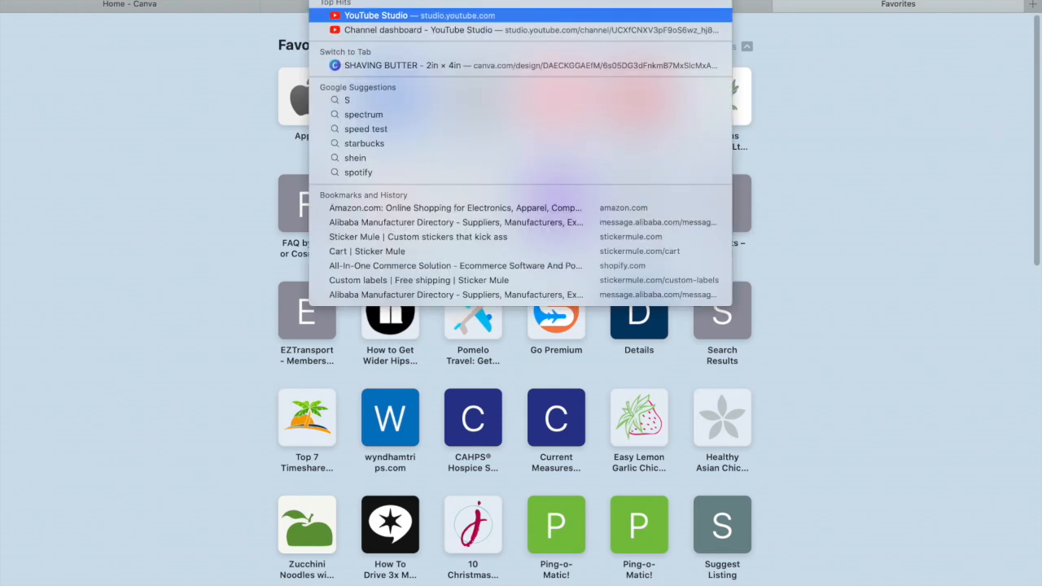
pyautogui.press('Return')
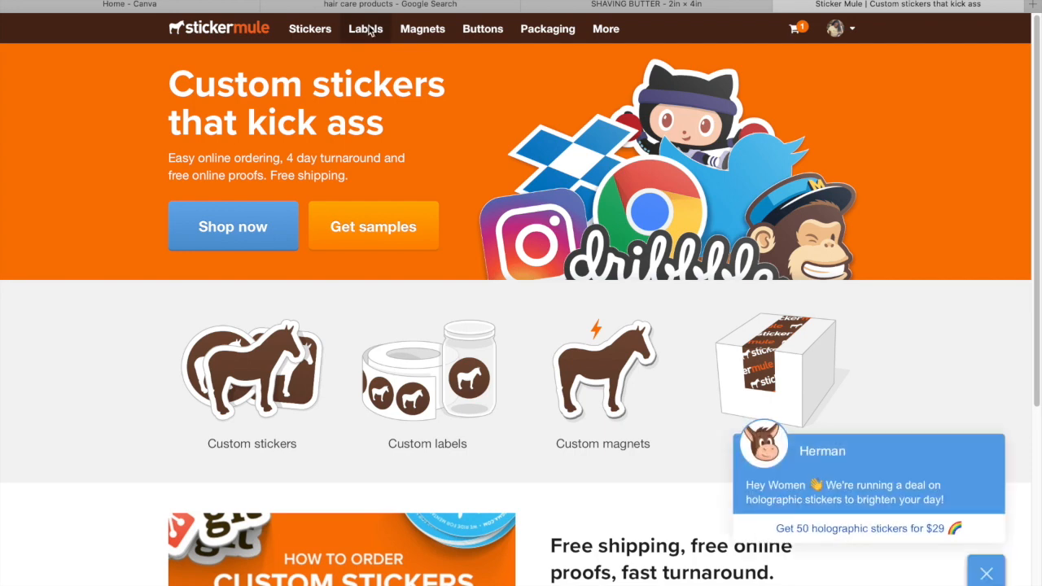
pyautogui.click(369, 31)
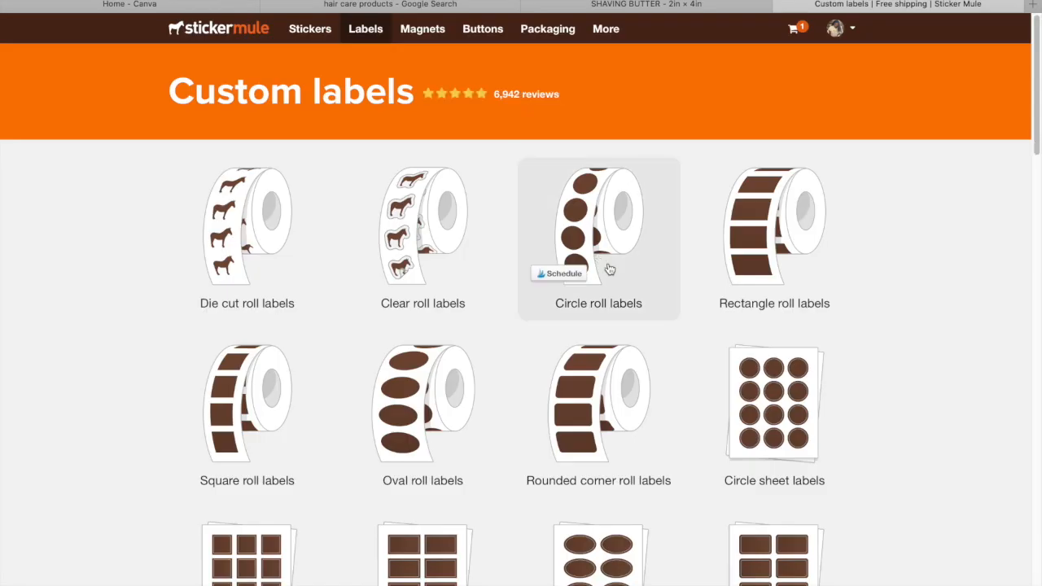
# Configure a new order of Rectangle sheet labels at 4" x 2" with 50 labels and proceed to the artwork upload
pyautogui.scroll(-5, 558, 429)
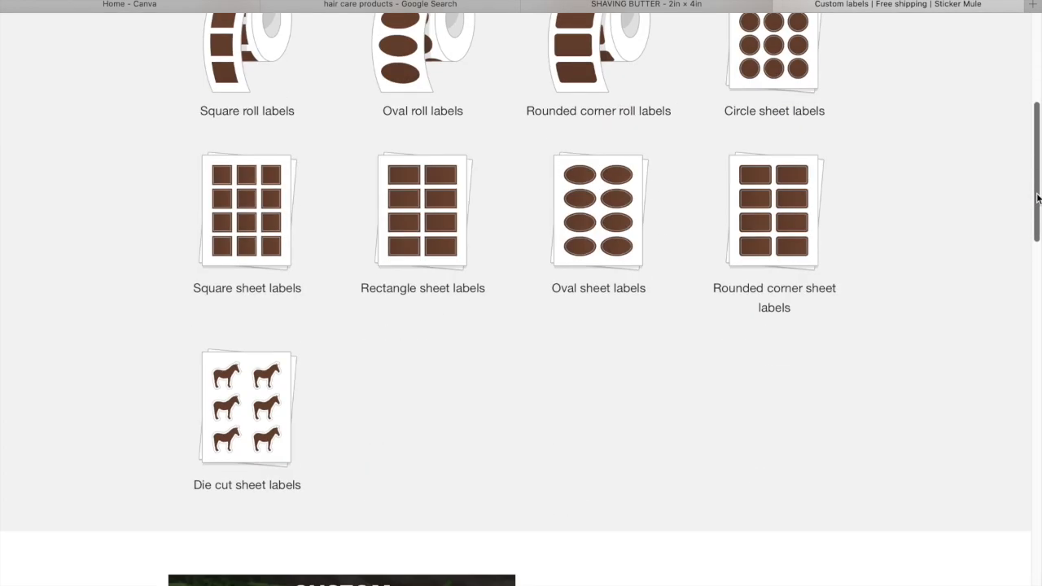
pyautogui.click(450, 208)
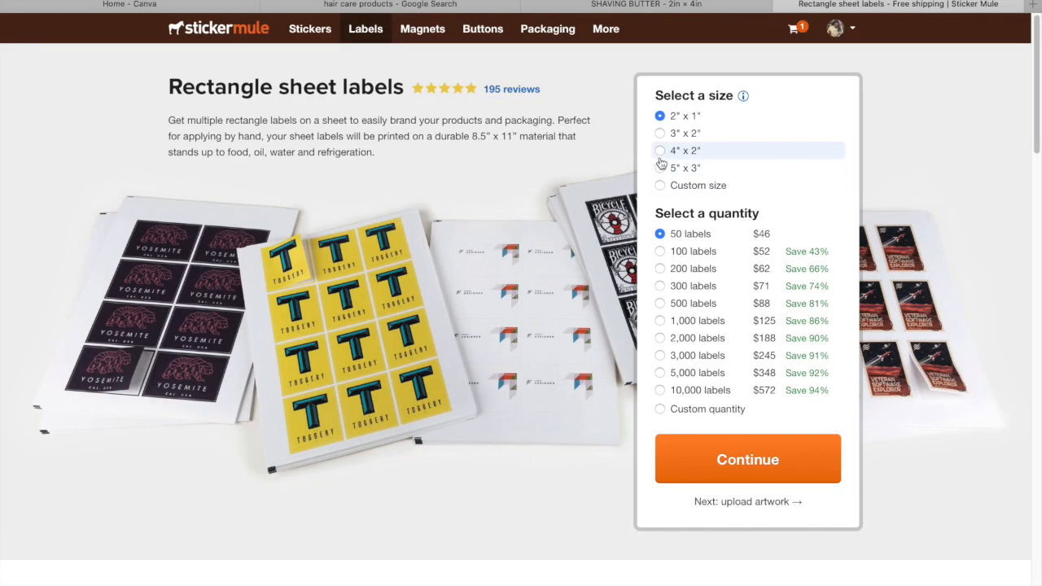
pyautogui.click(660, 152)
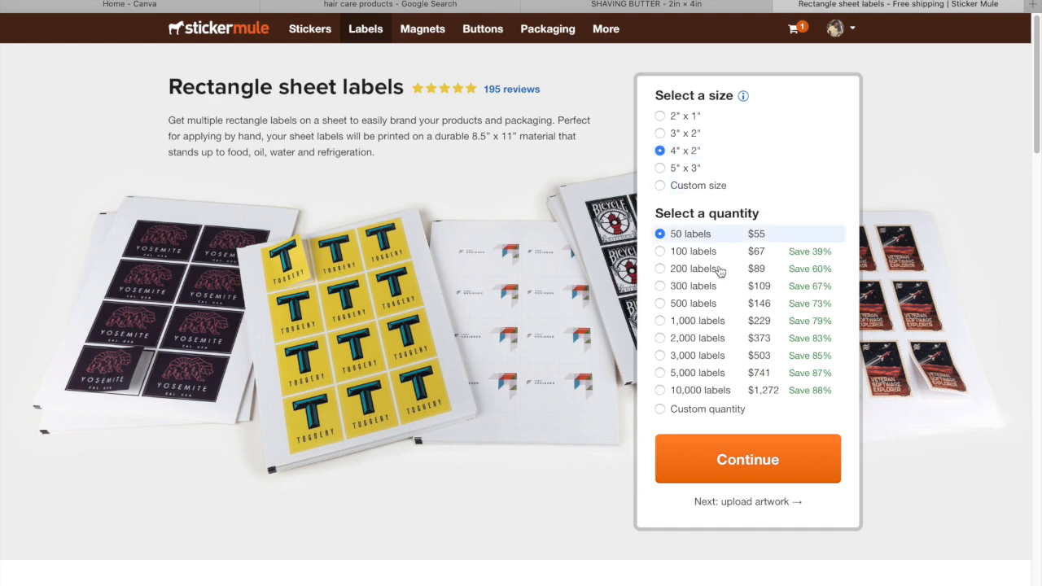
pyautogui.click(748, 460)
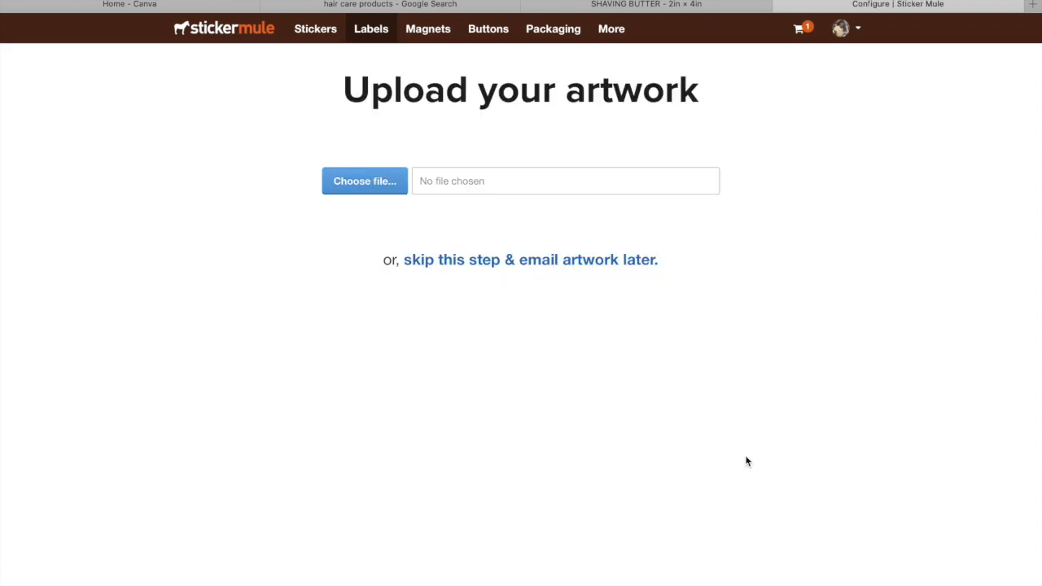
# Upload SHAVING BUTTER.png from the Downloads folder as the label artwork and continue the order to the cart
pyautogui.click(383, 182)
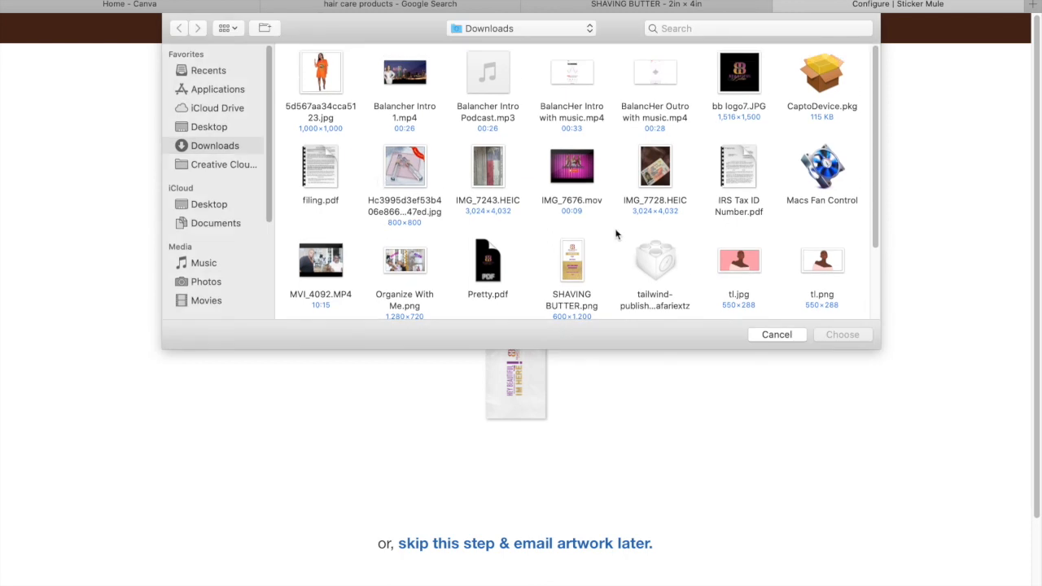
pyautogui.click(577, 259)
pyautogui.click(854, 335)
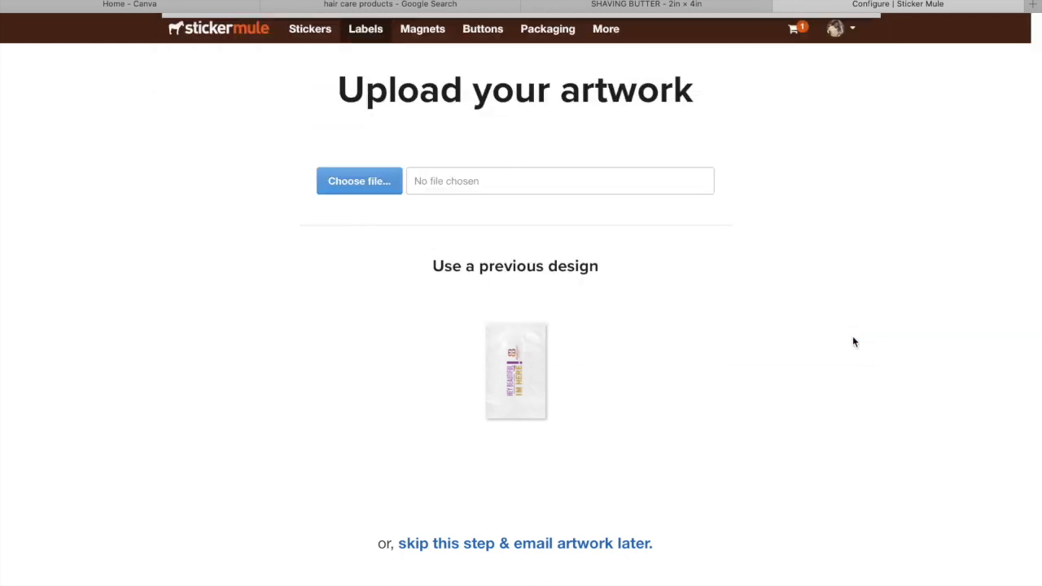
pyautogui.click(431, 347)
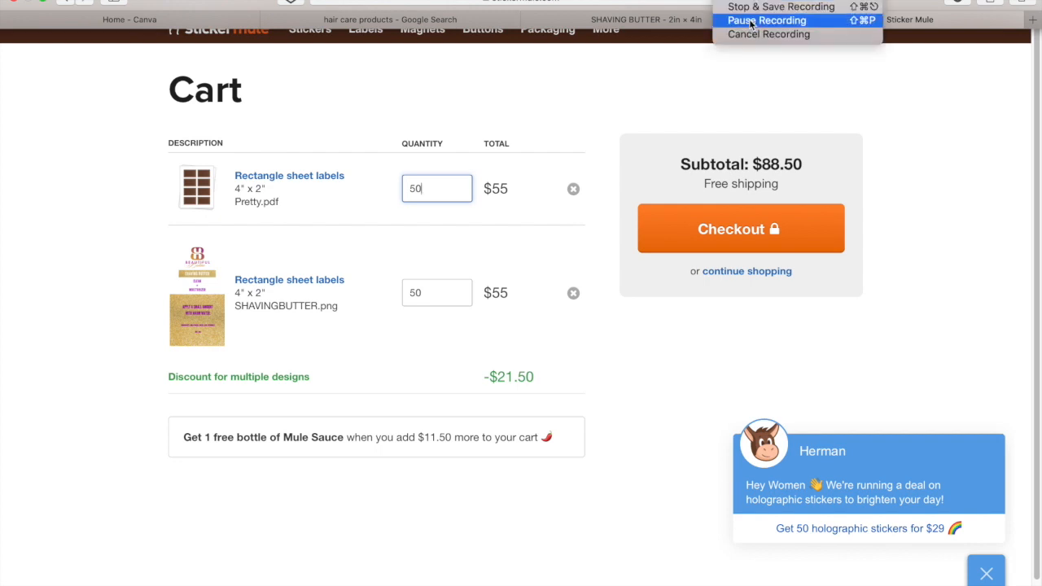
pyautogui.click(795, 7)
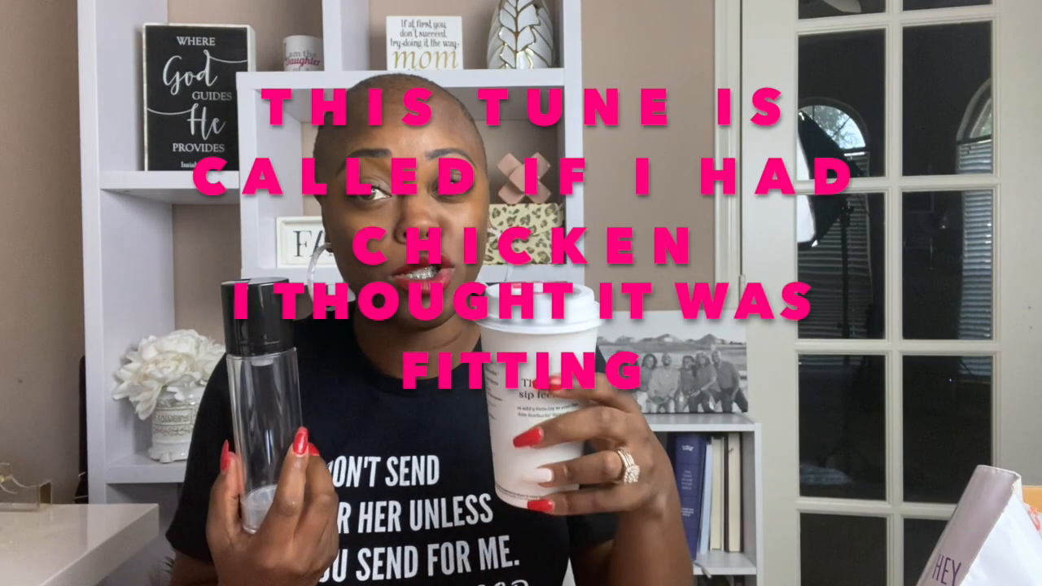